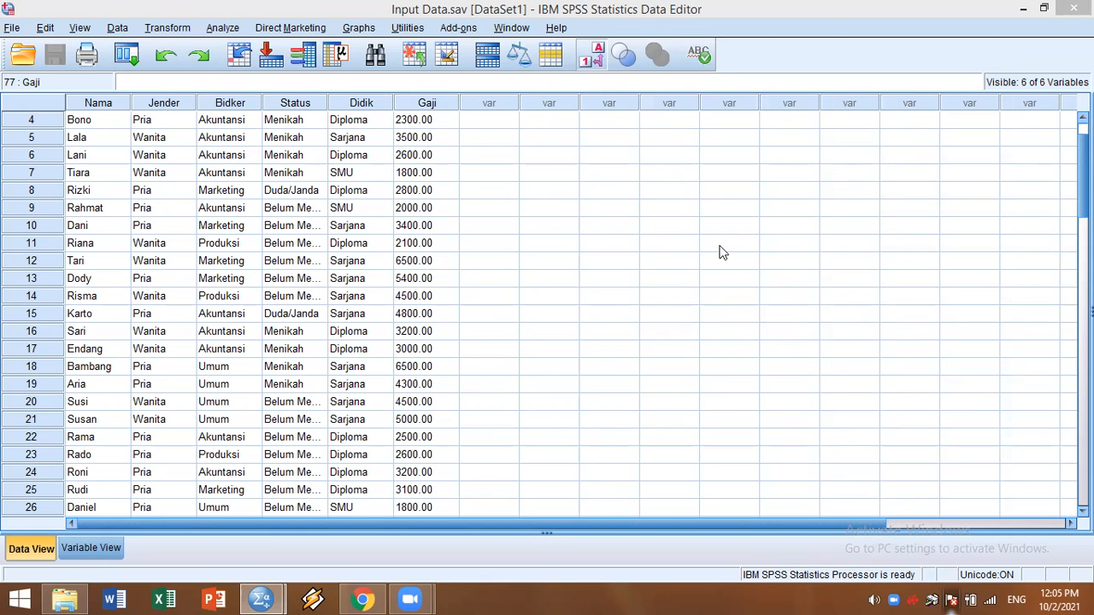
Step: Look through the employee records in the Input Data.sav dataset down to the last case
scroll(628, 324, down, 2)
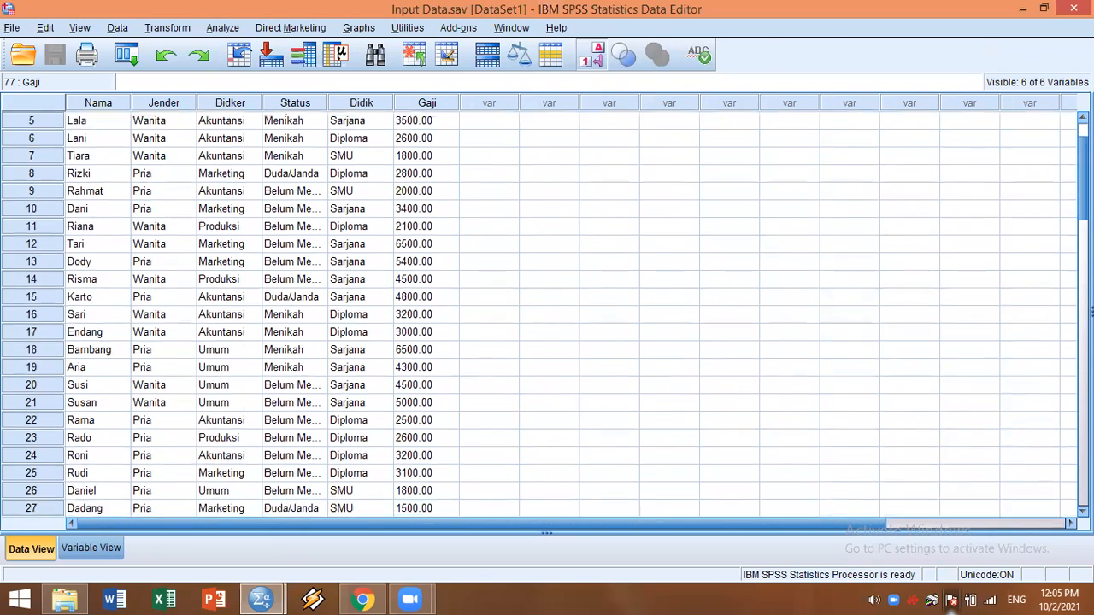
scroll(626, 327, down, 6)
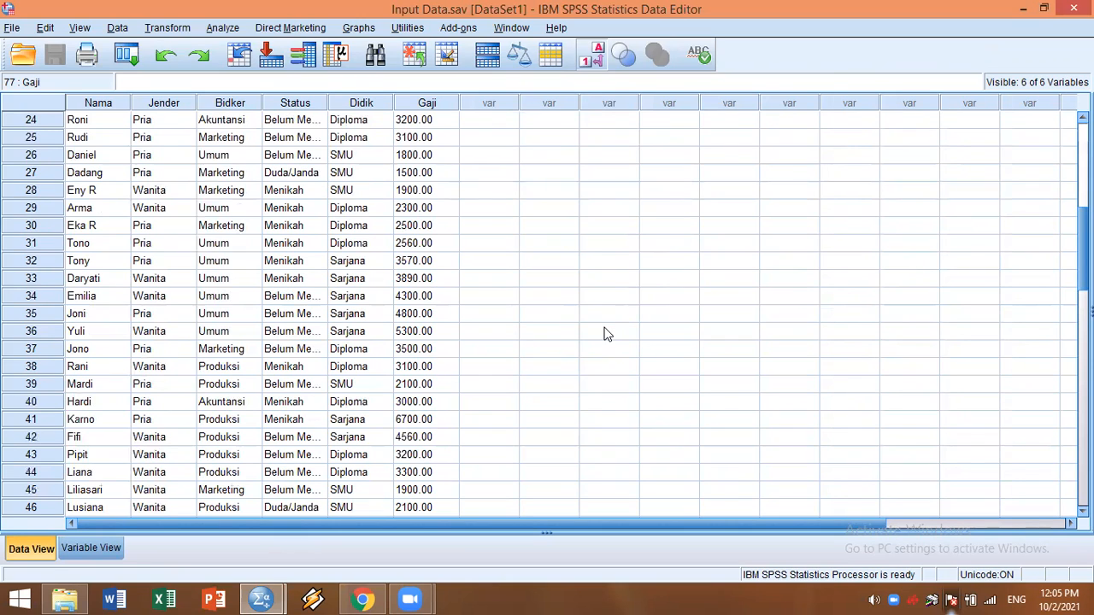
scroll(812, 312, down, 10)
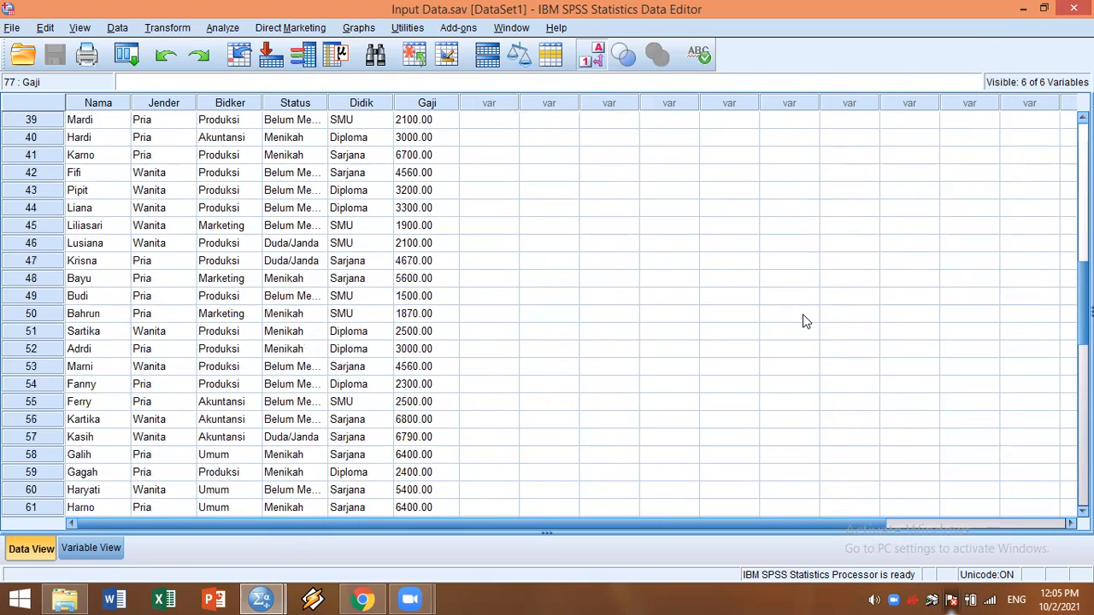
scroll(749, 323, up, 3)
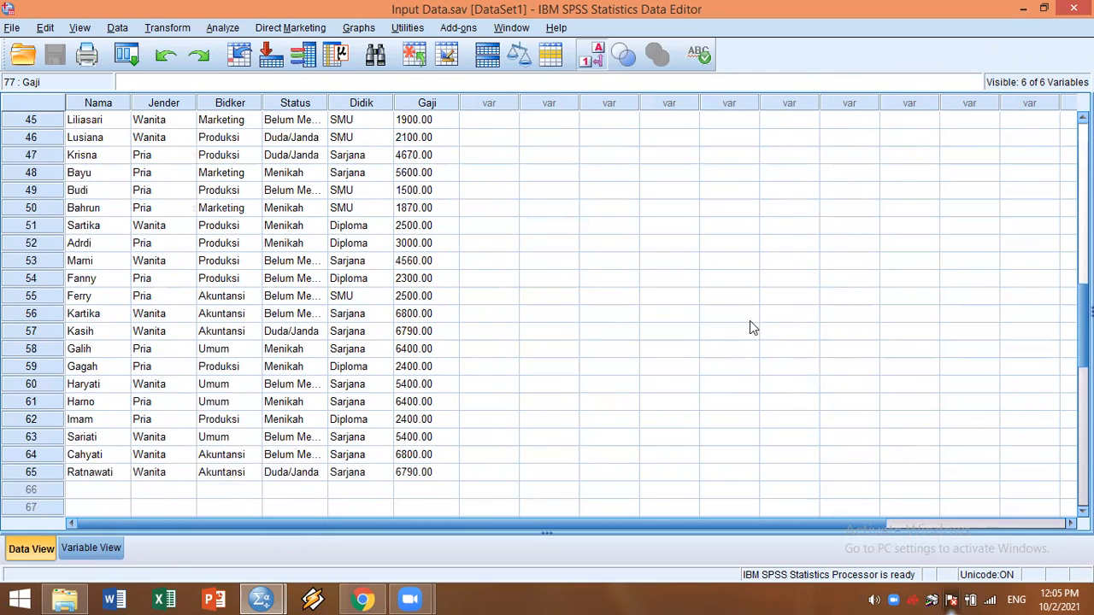
scroll(749, 327, up, 13)
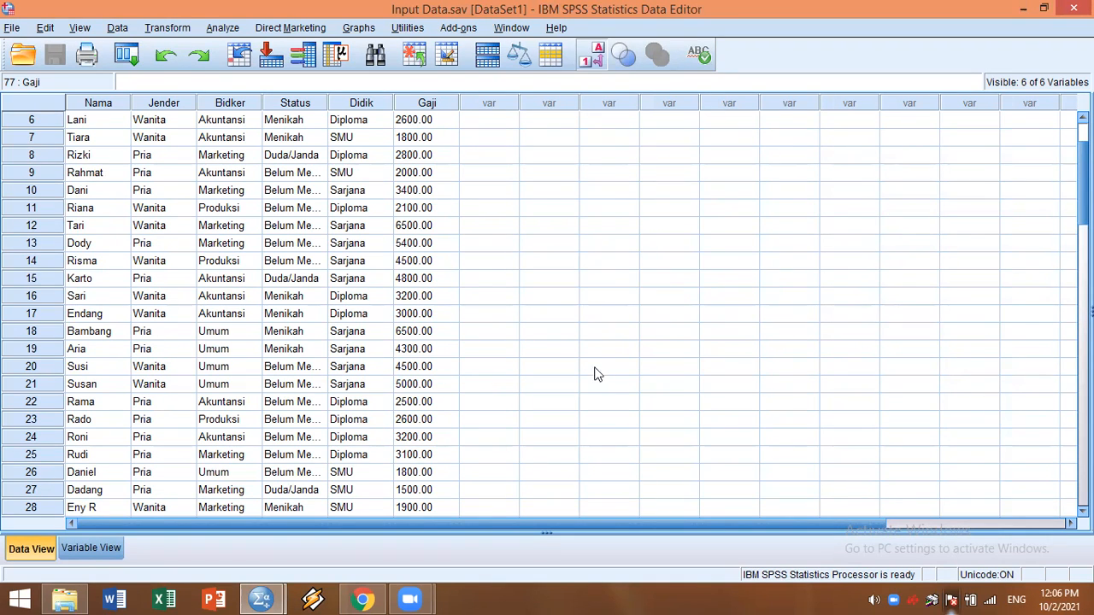
Step: Open the Frequencies analysis and remove Jenis Kelamin from its analysis variables
click(212, 31)
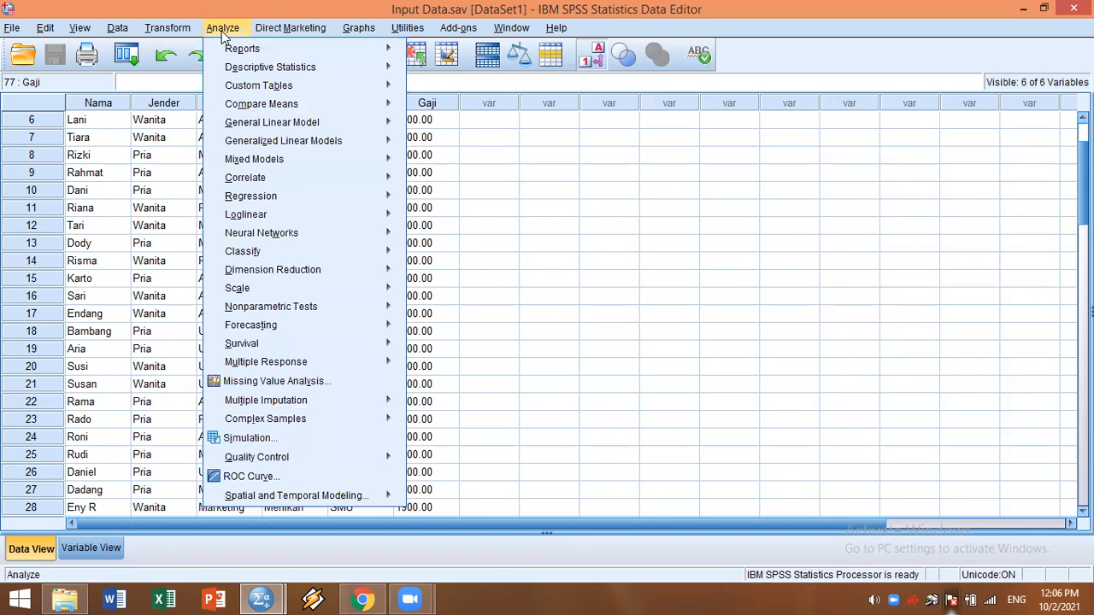
mouse_move(247, 68)
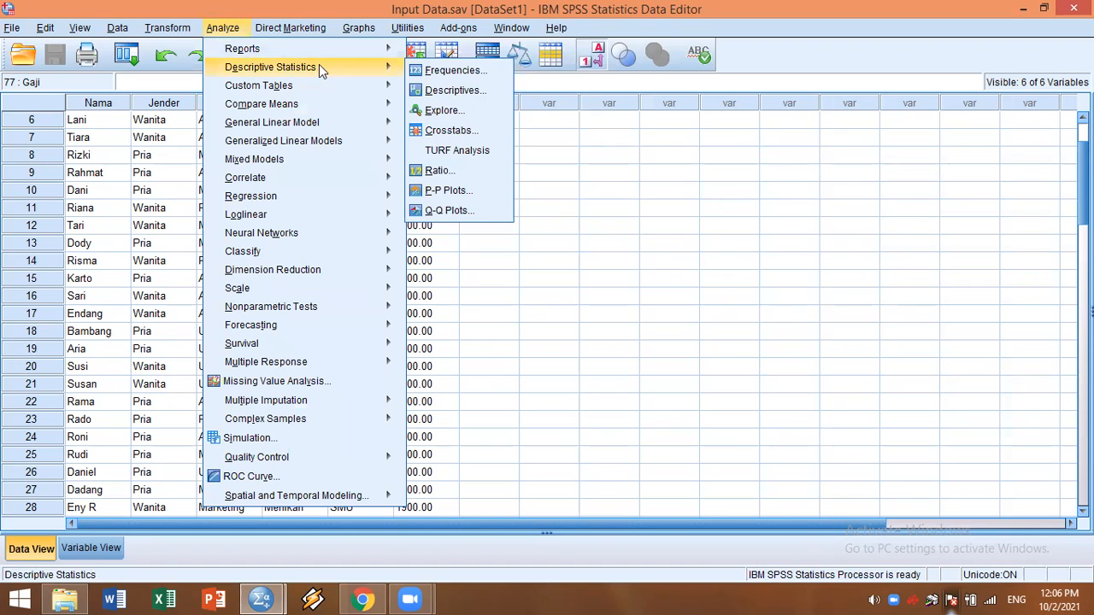
click(476, 69)
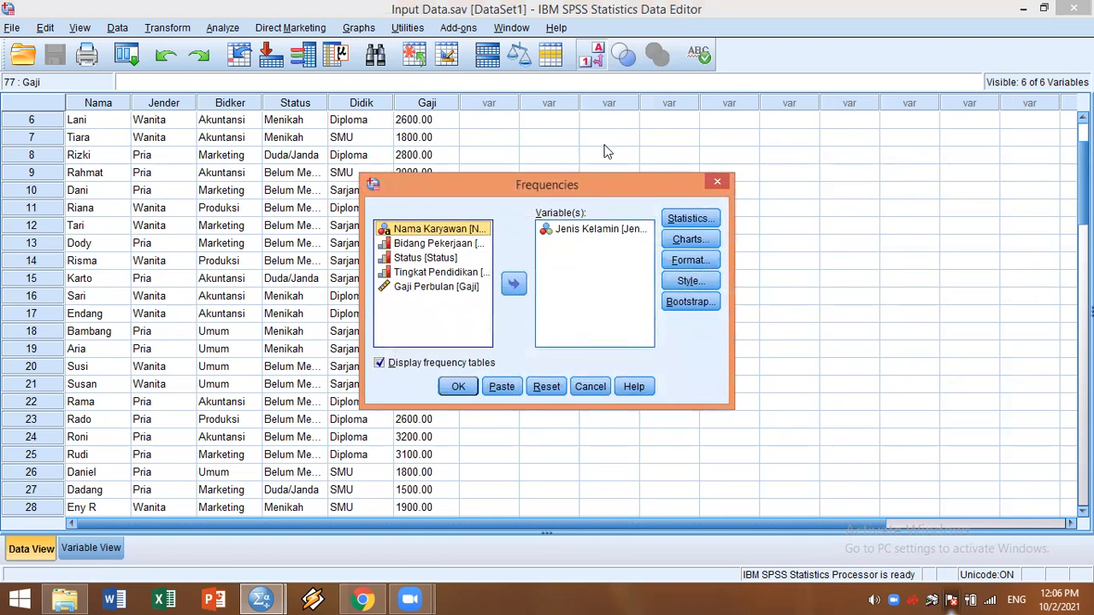
click(573, 229)
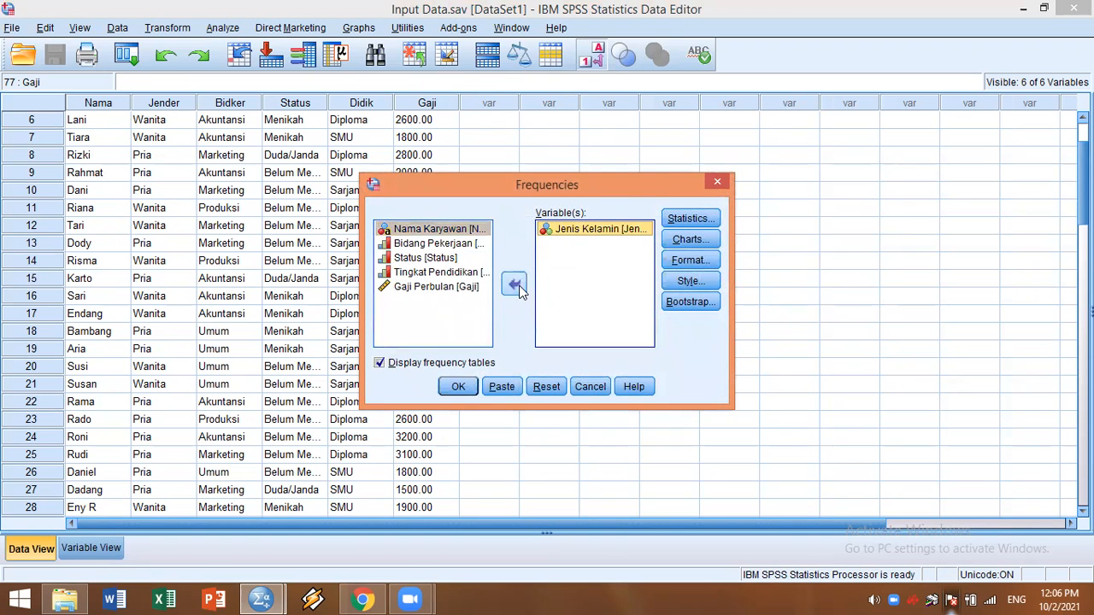
double_click(573, 225)
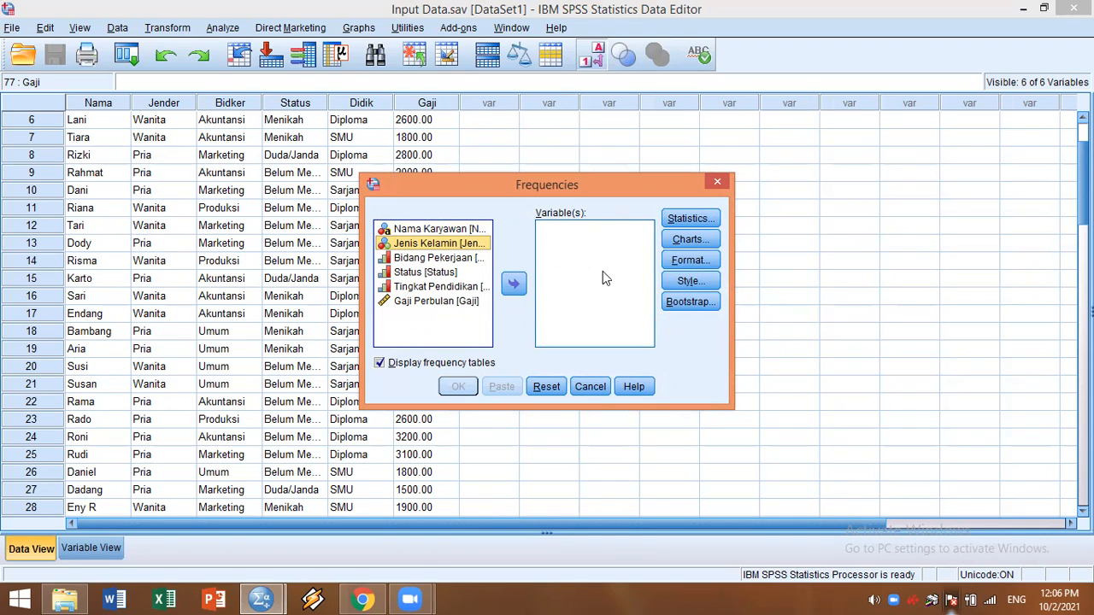
Step: Examine the dataset variables available for the frequency analysis, from Nama Karyawan to Gaji Perbulan
click(456, 301)
click(450, 288)
click(445, 246)
click(454, 230)
click(456, 244)
click(456, 258)
click(455, 243)
click(457, 231)
click(459, 245)
click(472, 305)
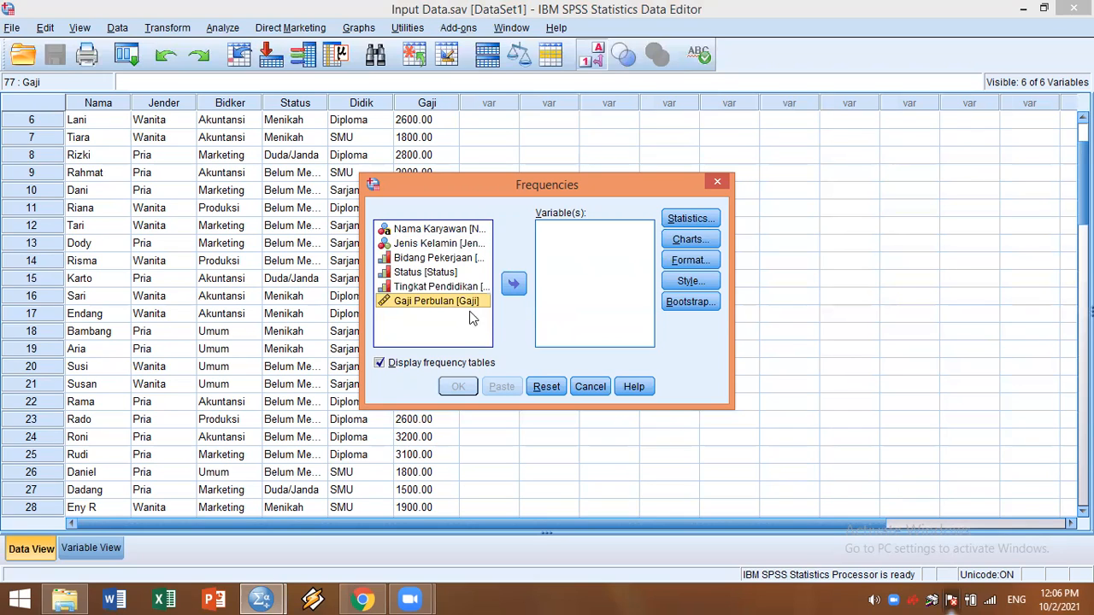
Step: Add Jenis Kelamin as the analysis variable and accept the statistics settings with no optional statistics selected
click(462, 246)
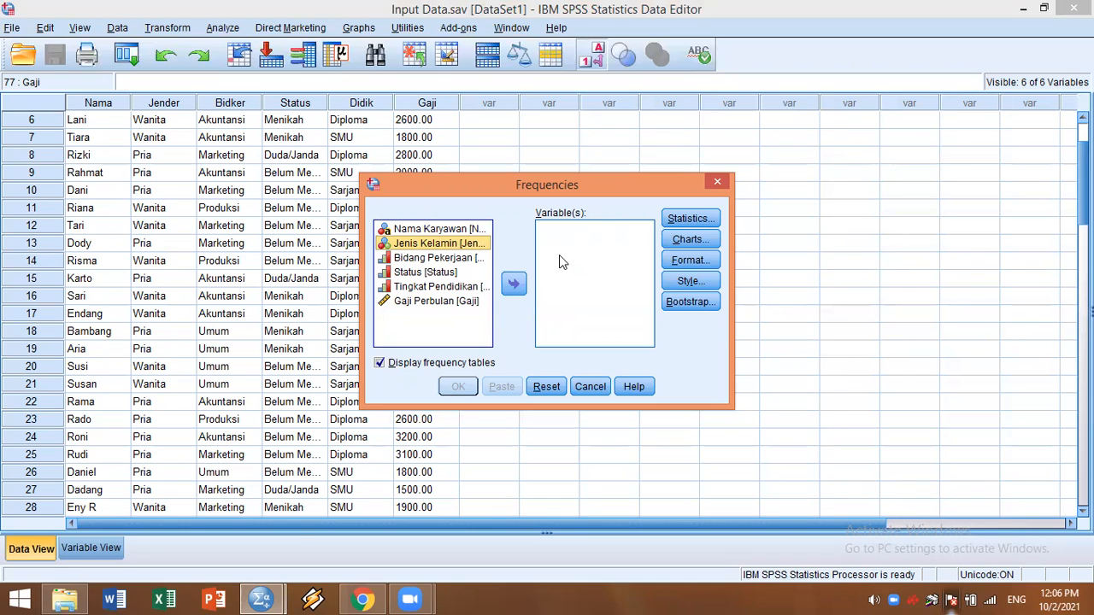
click(513, 289)
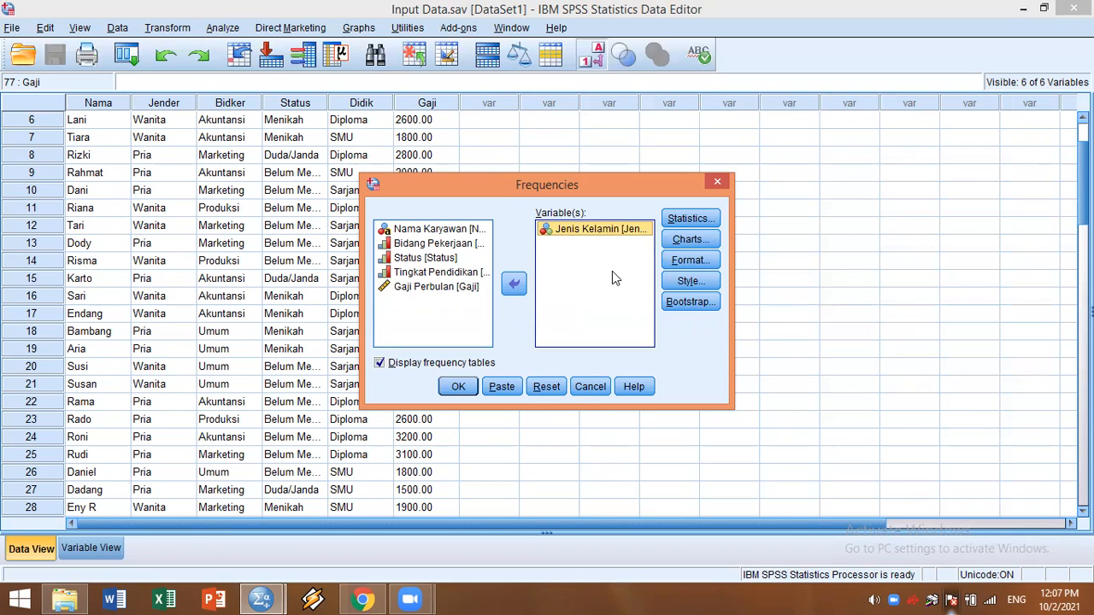
click(690, 218)
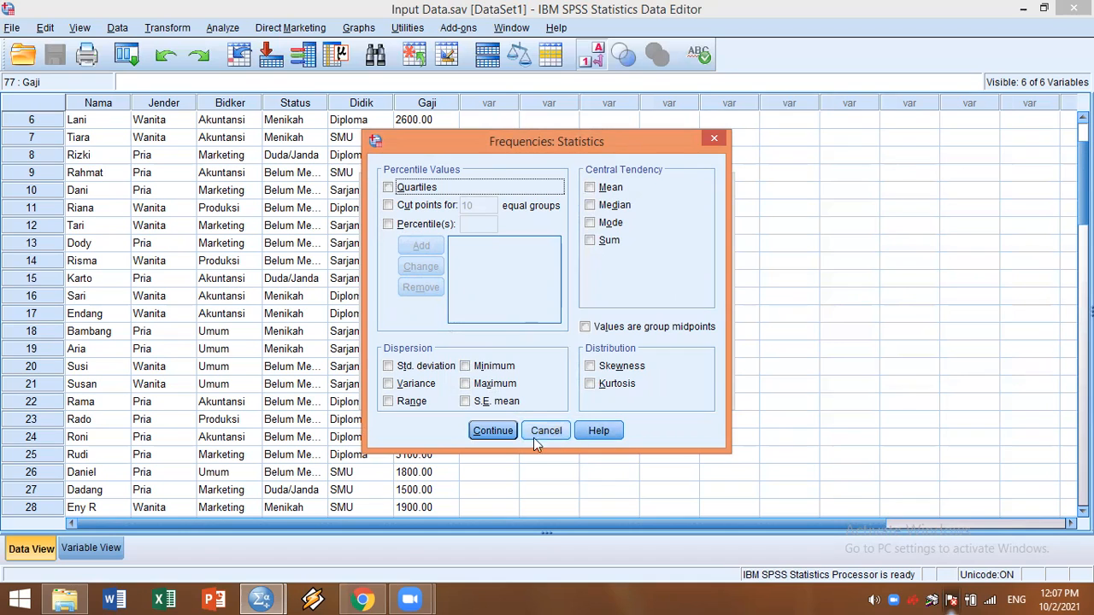
click(493, 431)
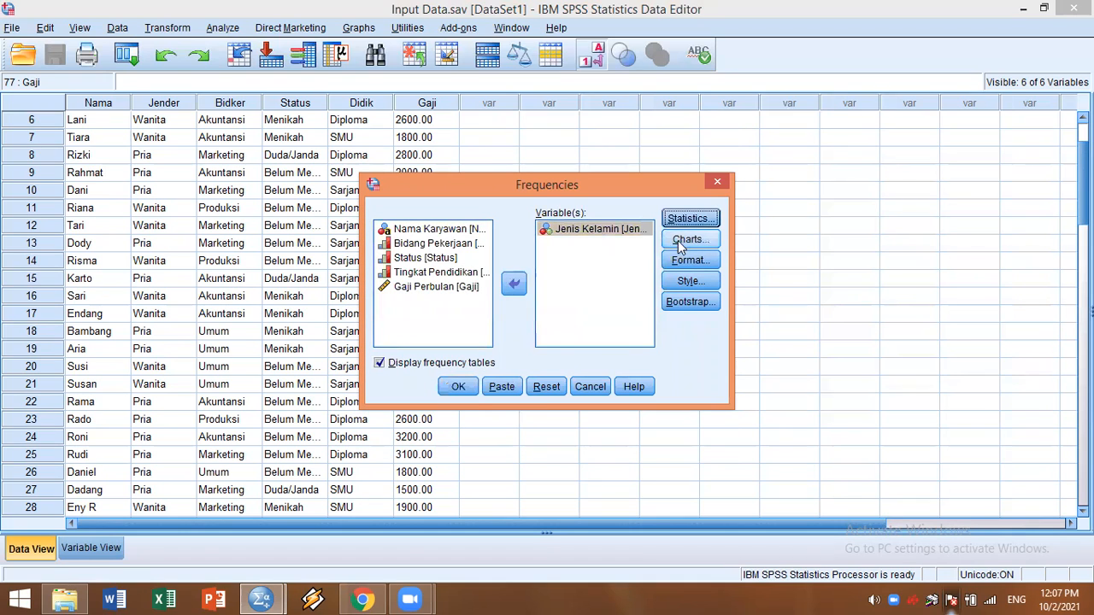
Step: Set the chart type to pie charts and run the frequency analysis for Jenis Kelamin
click(683, 242)
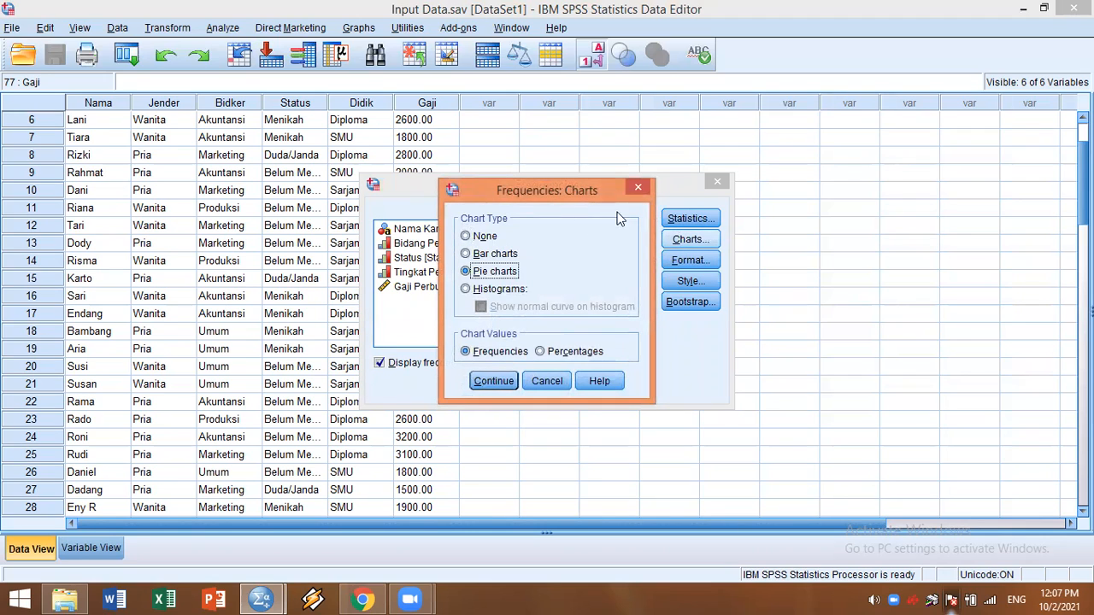
click(476, 289)
click(480, 272)
click(499, 383)
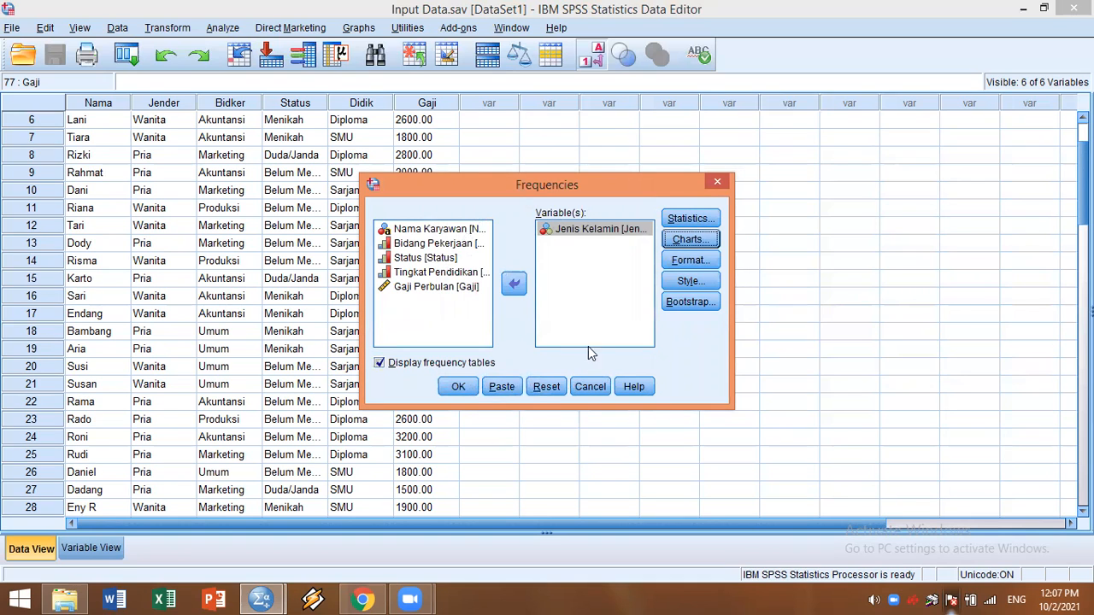
click(457, 387)
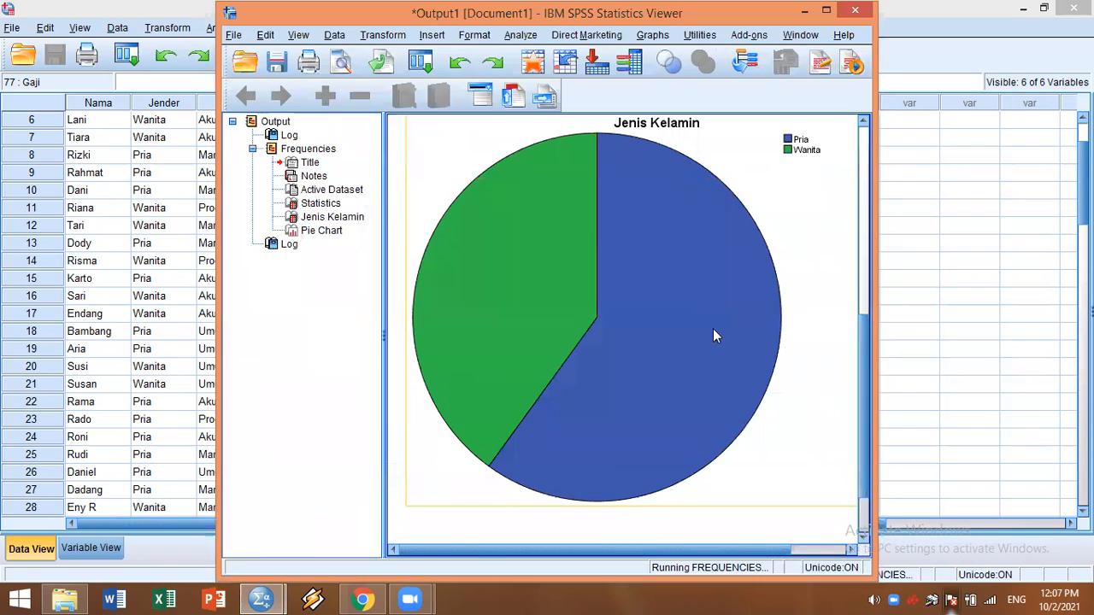
Step: Maximize the output viewer and examine the Jenis Kelamin statistics, frequency table and pie chart
click(826, 11)
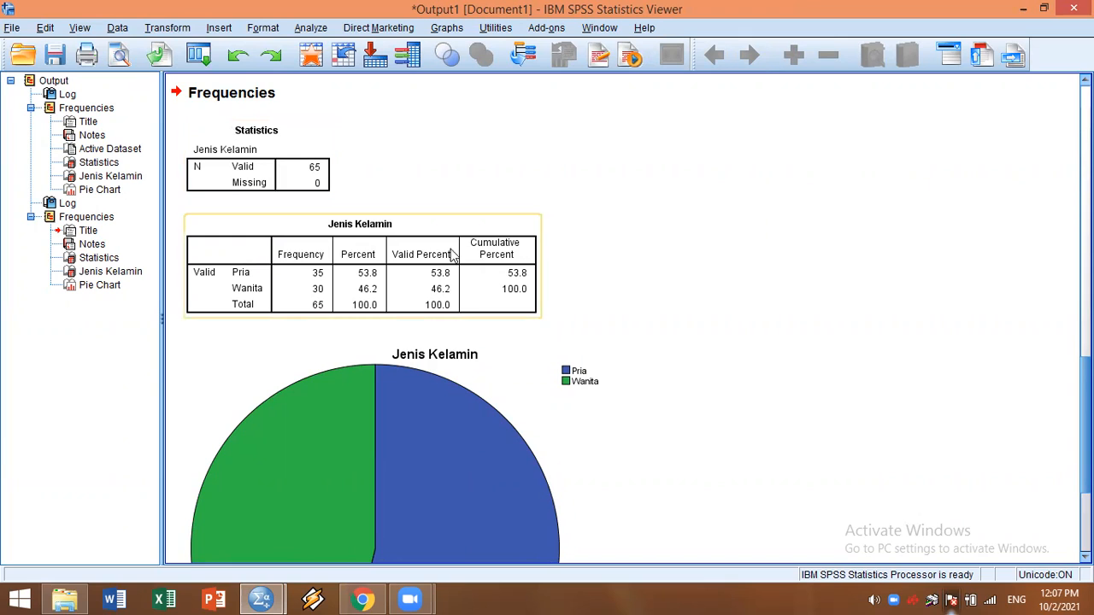
scroll(544, 243, down, 3)
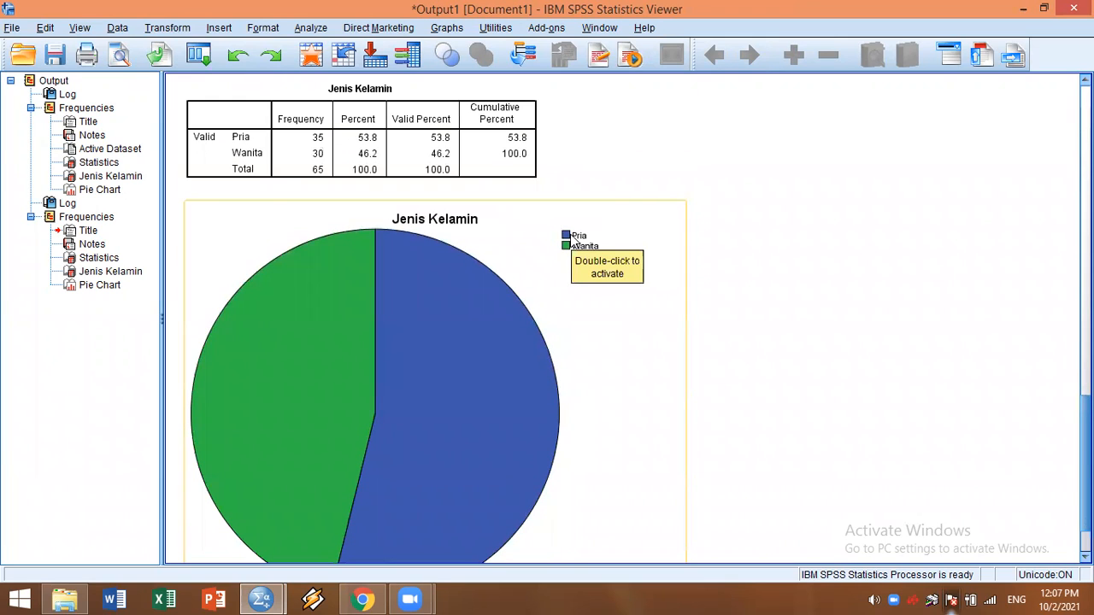
scroll(577, 245, up, 2)
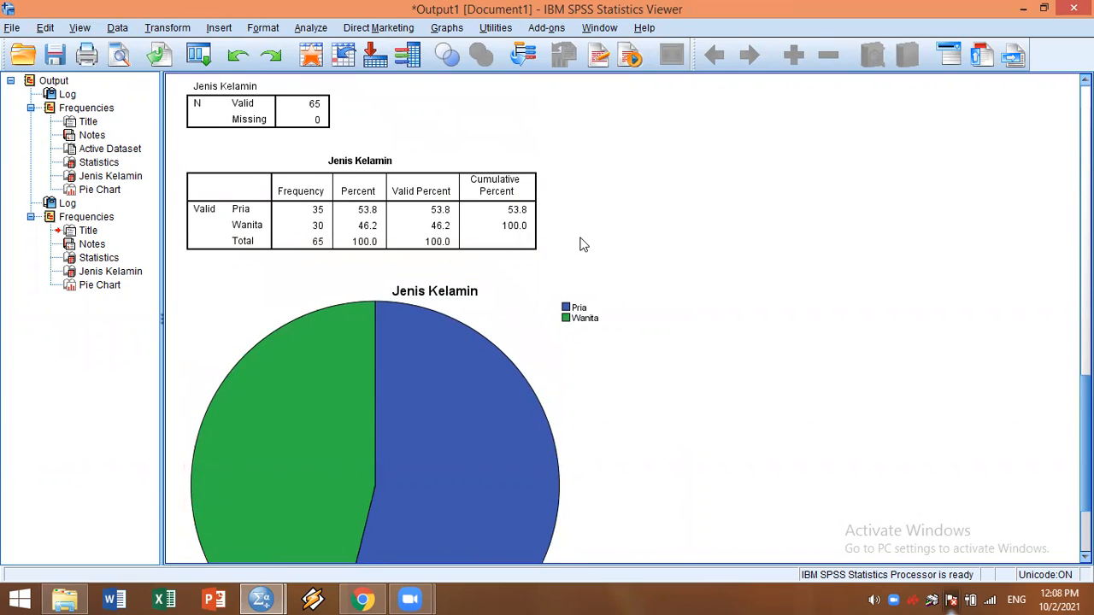
scroll(580, 245, up, 2)
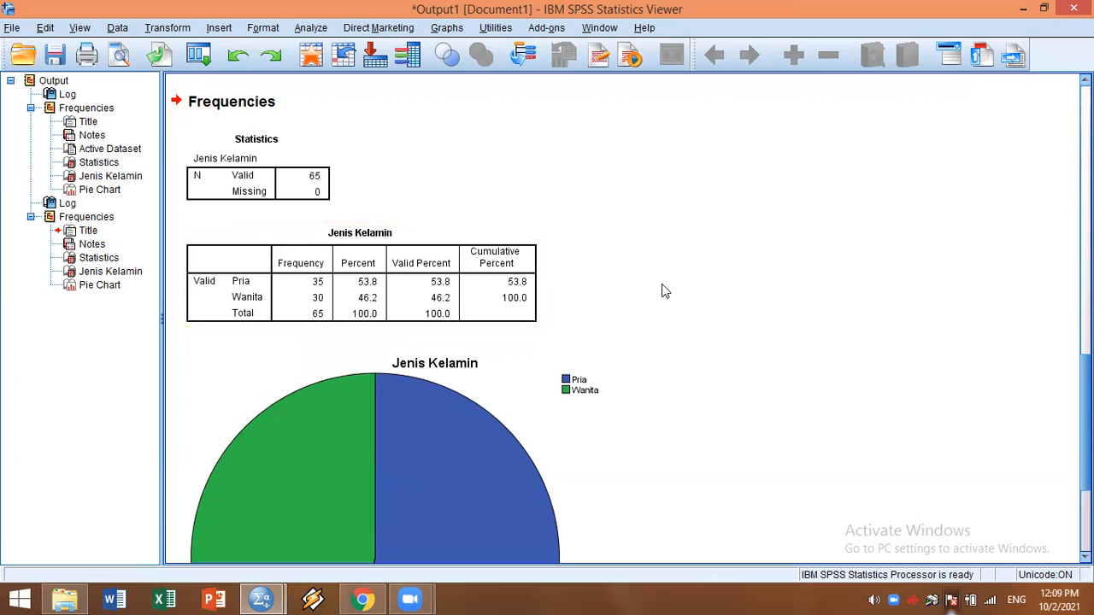
scroll(661, 280, down, 5)
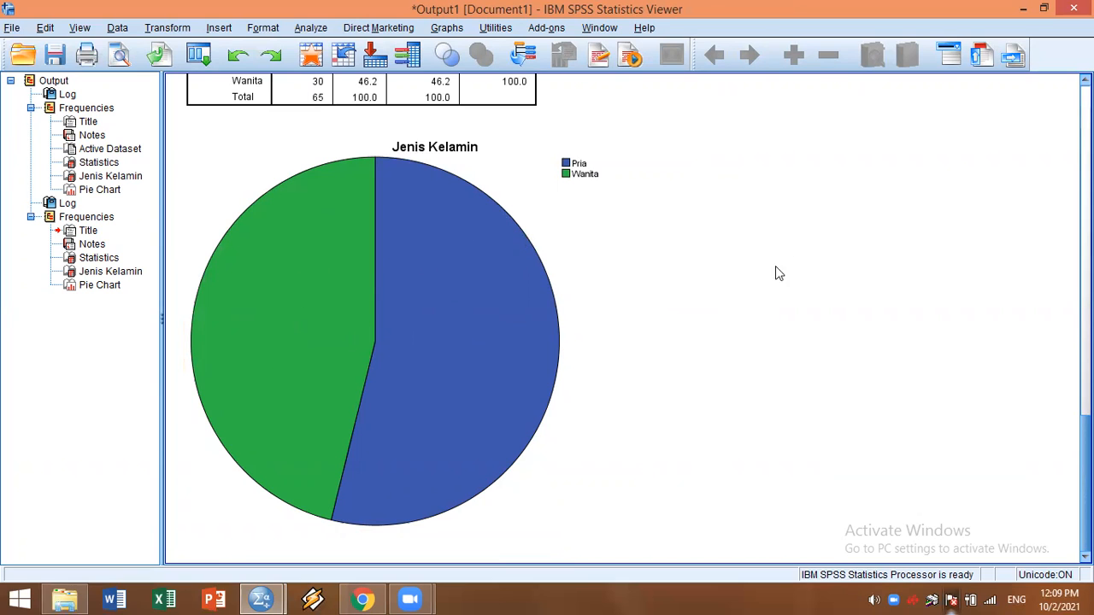
scroll(826, 268, up, 5)
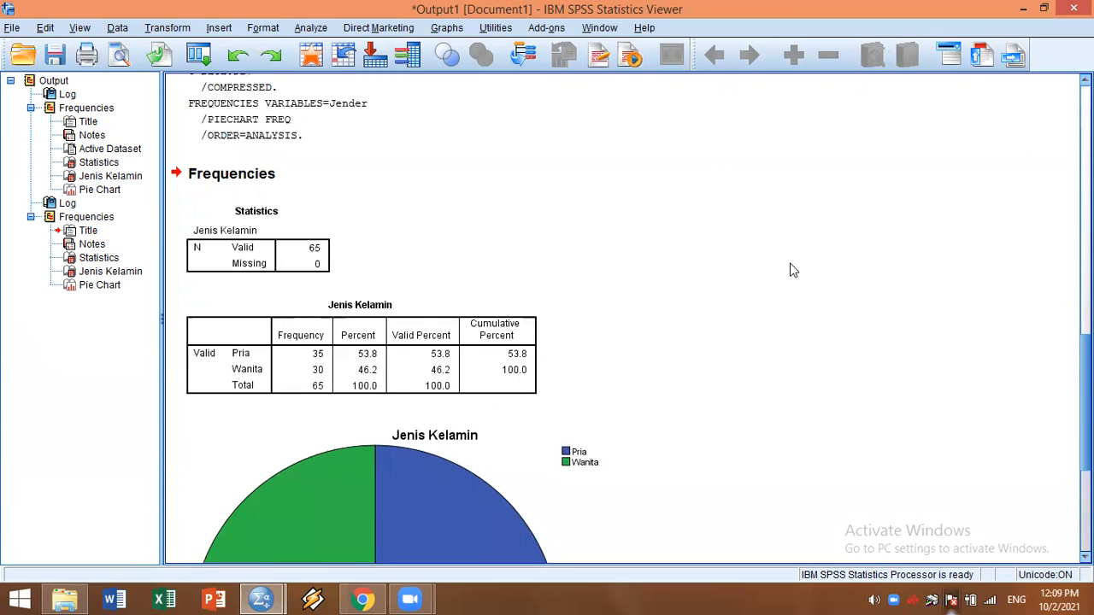
scroll(793, 270, down, 5)
scroll(716, 250, up, 3)
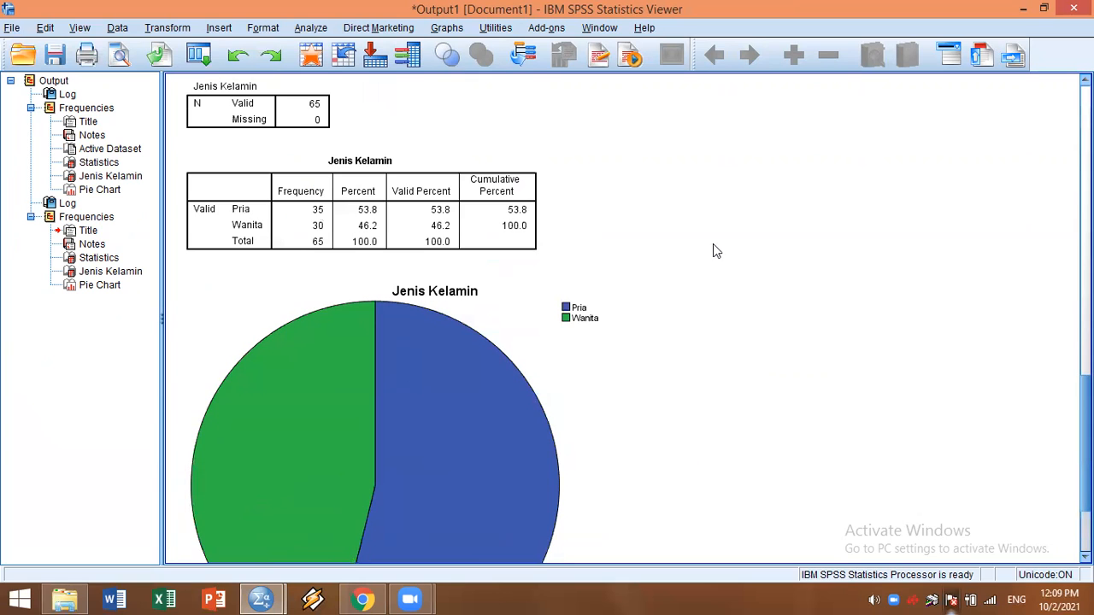
scroll(733, 259, down, 3)
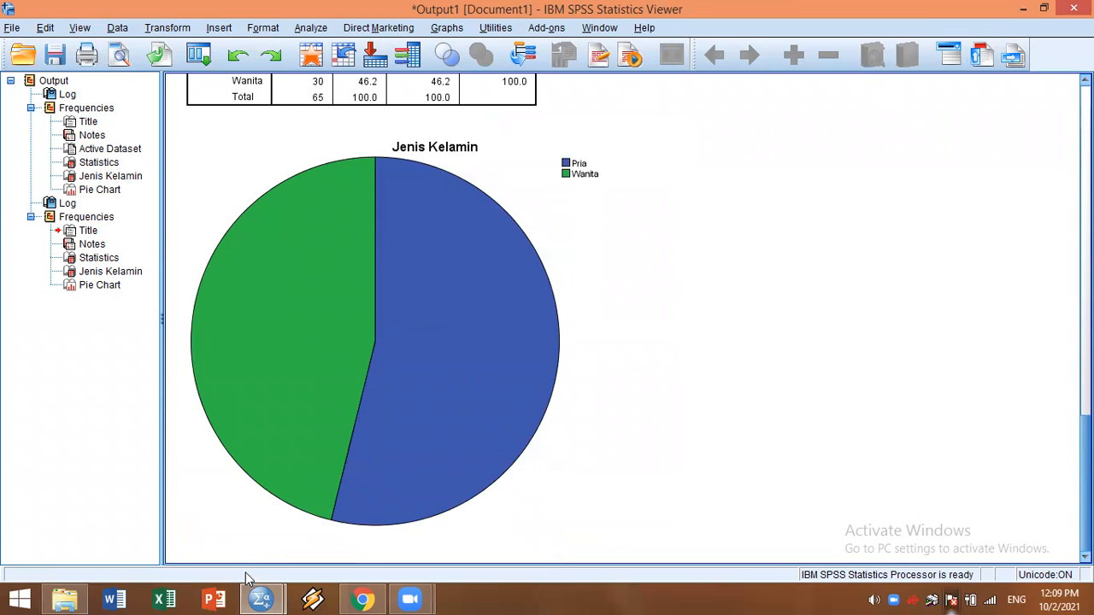
Step: Return to the Input Data.sav dataset and look over its employee records
mouse_move(262, 598)
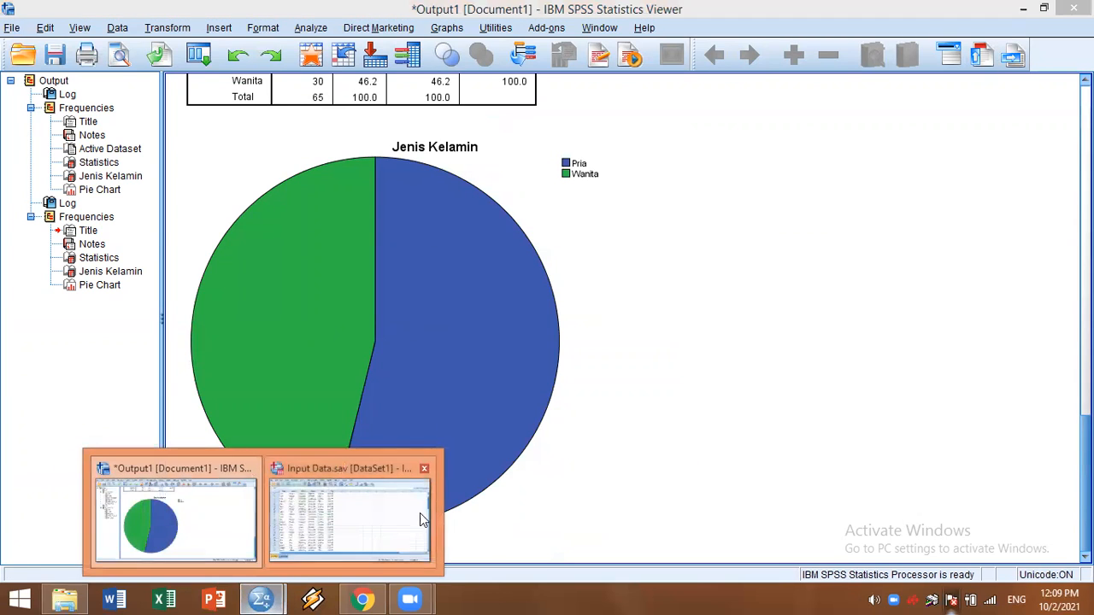
click(347, 516)
scroll(753, 251, down, 2)
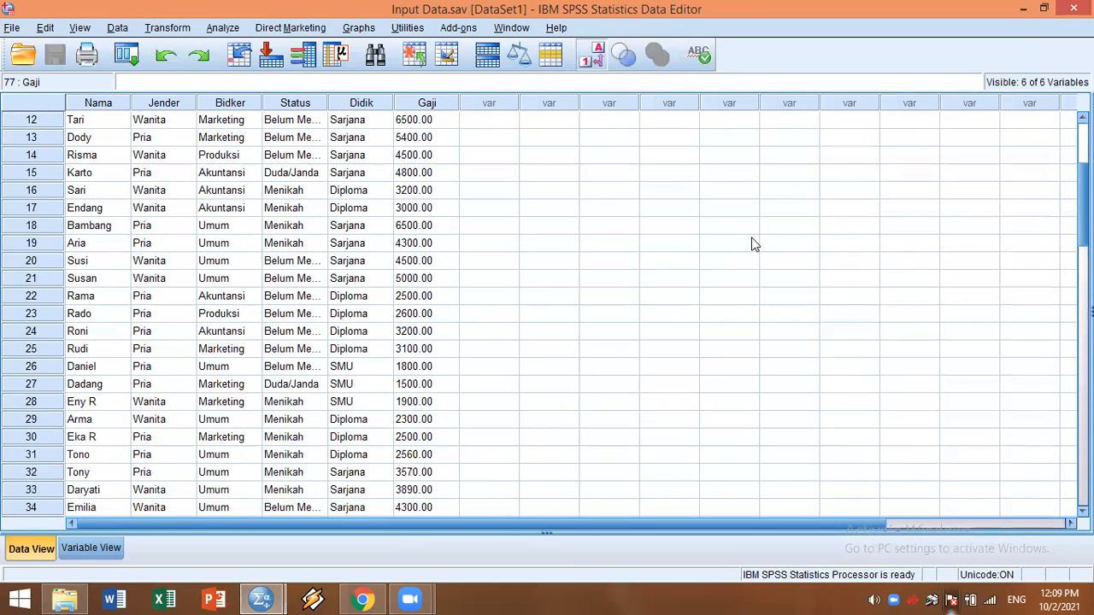
scroll(752, 253, up, 3)
scroll(753, 248, down, 2)
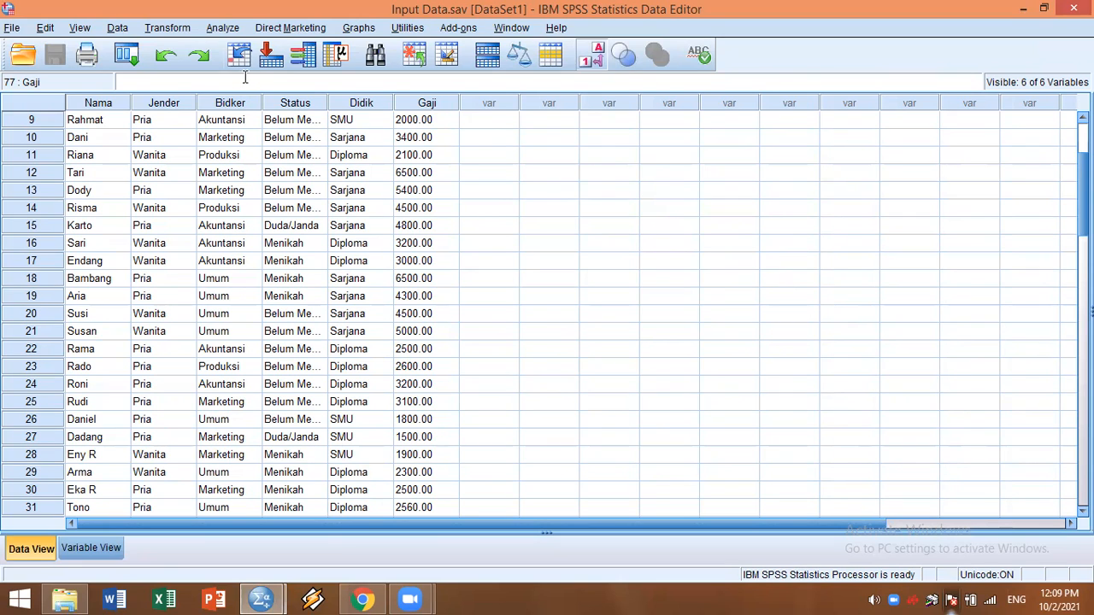
Step: Open the Frequencies analysis and replace Jenis Kelamin with Bidang Pekerjaan as the analysis variable
click(224, 29)
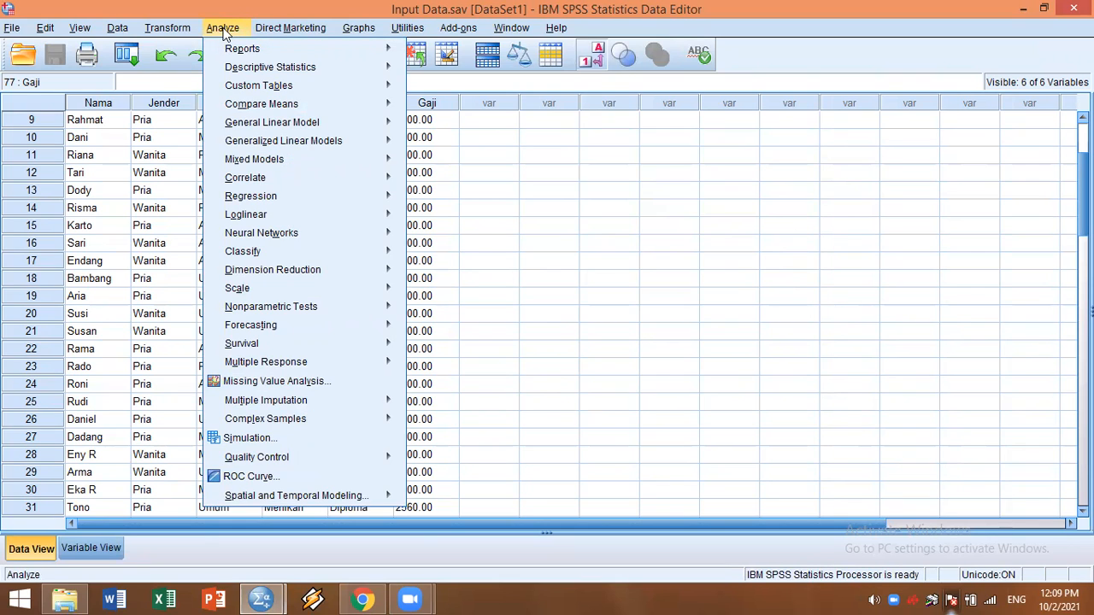
mouse_move(305, 66)
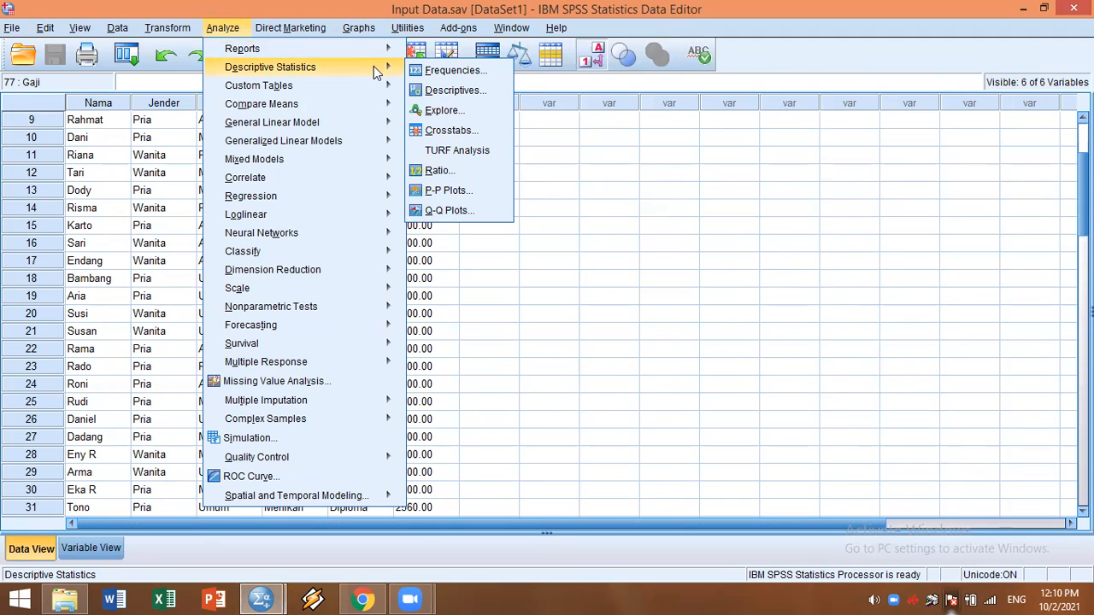
click(434, 70)
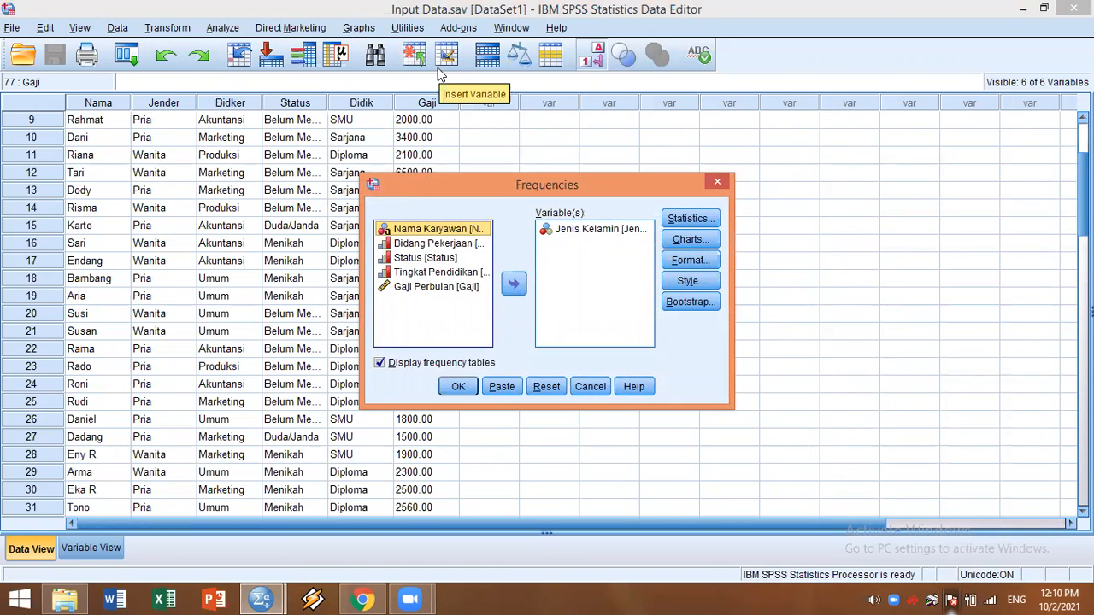
click(615, 231)
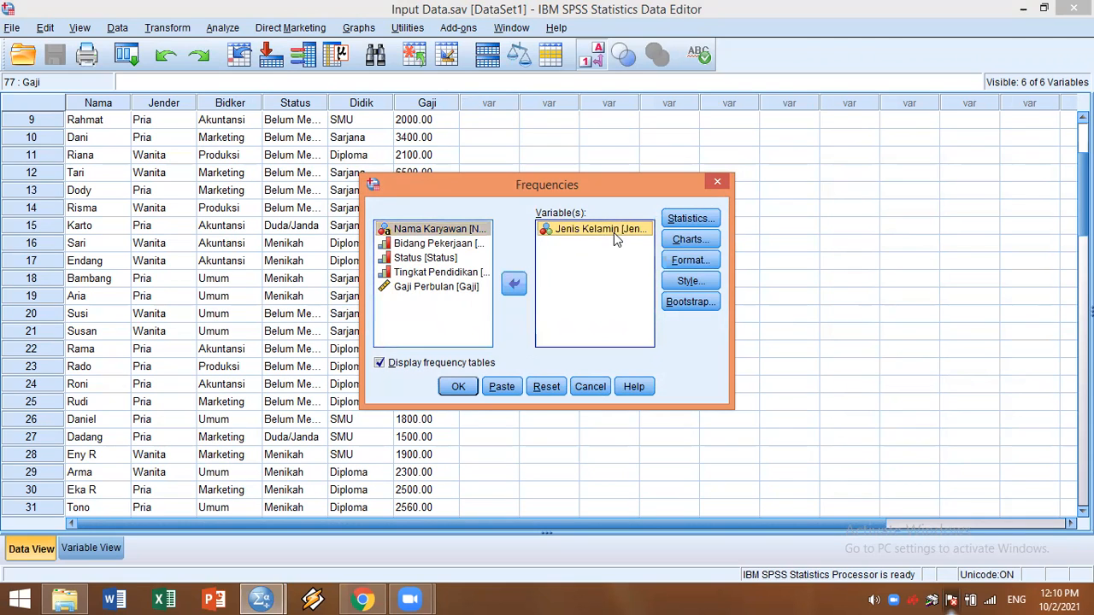
click(515, 284)
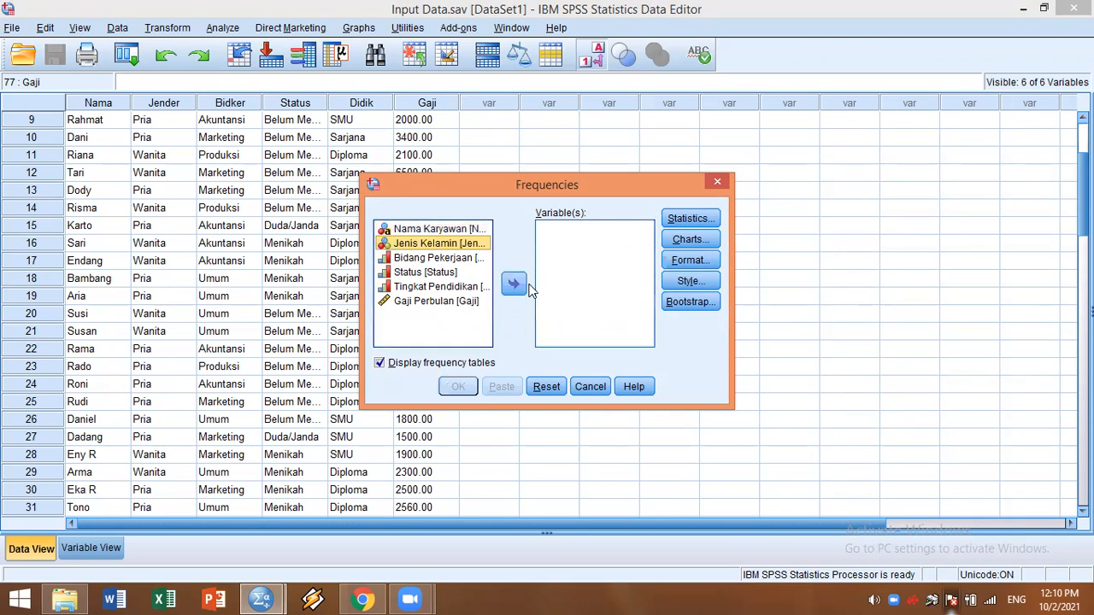
click(419, 321)
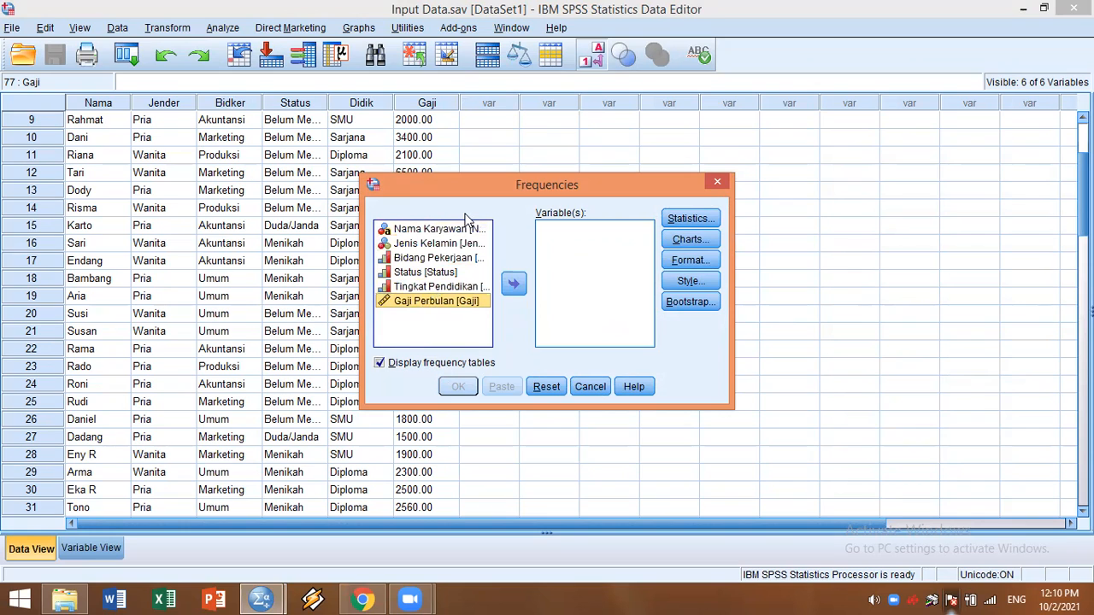
click(465, 259)
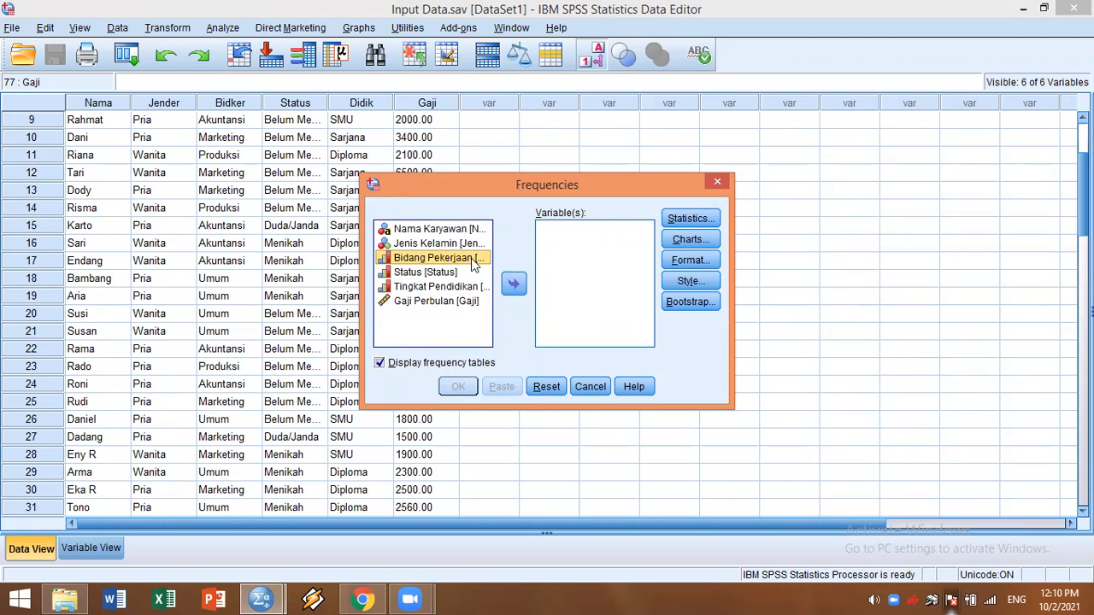
click(515, 286)
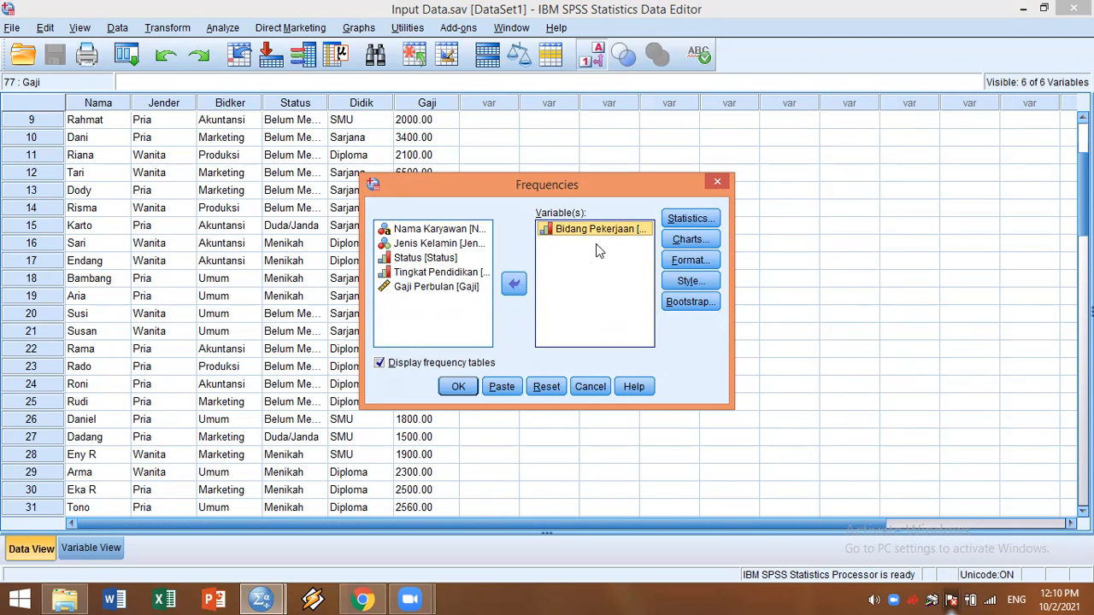
Step: Accept pie charts with frequencies as chart values and run the frequency analysis for Bidang Pekerjaan
click(688, 239)
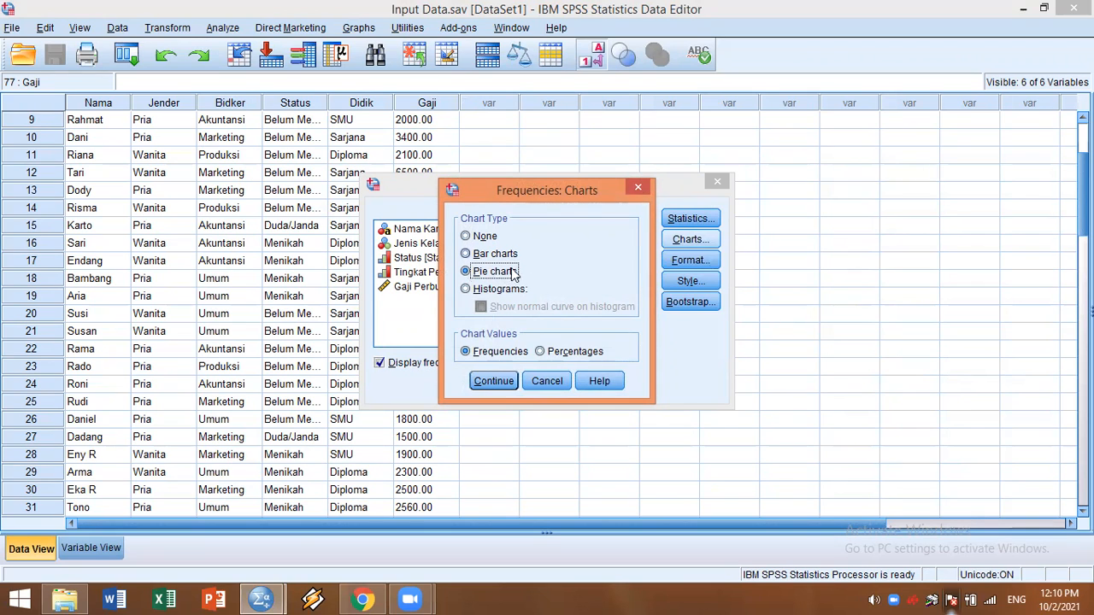
click(492, 380)
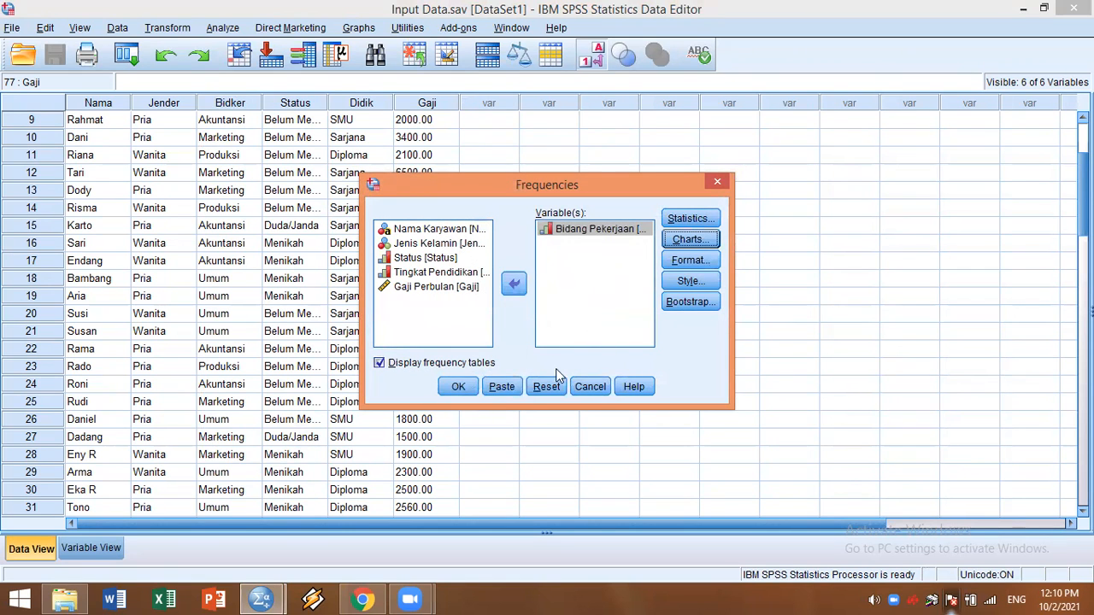
click(458, 388)
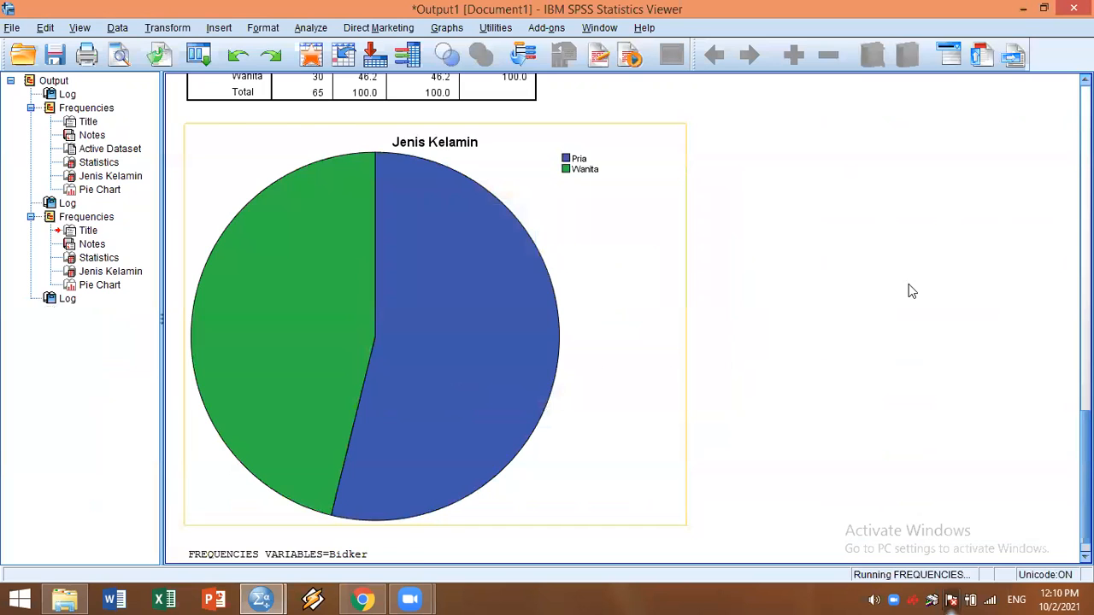
Step: Examine the Bidang Pekerjaan statistics, frequency table and pie chart in the output
scroll(789, 242, down, 5)
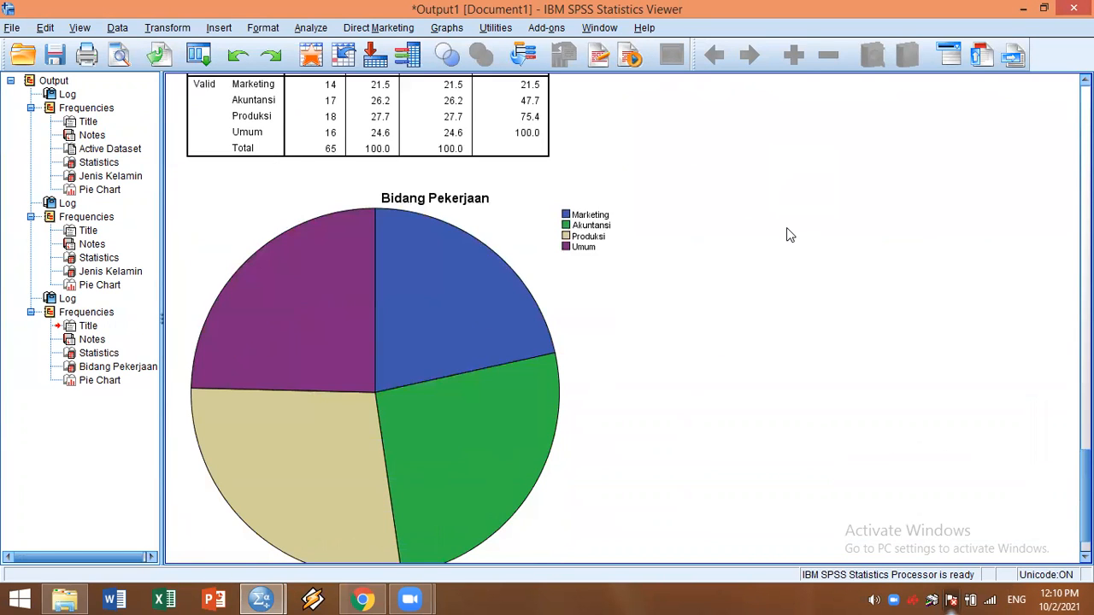
scroll(788, 233, up, 3)
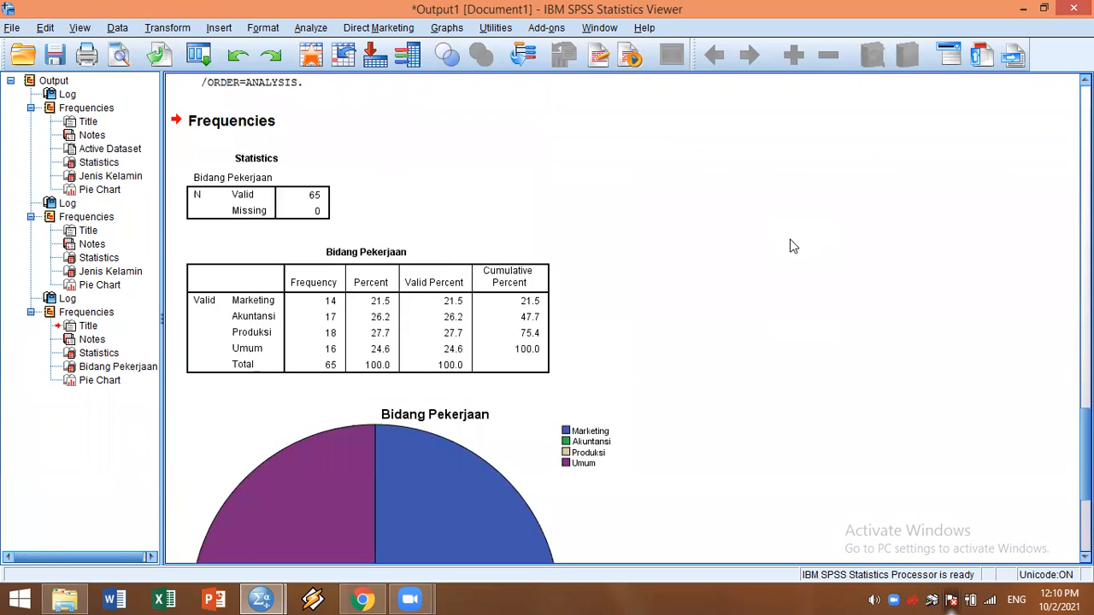
scroll(878, 290, down, 1)
scroll(886, 291, up, 1)
click(240, 213)
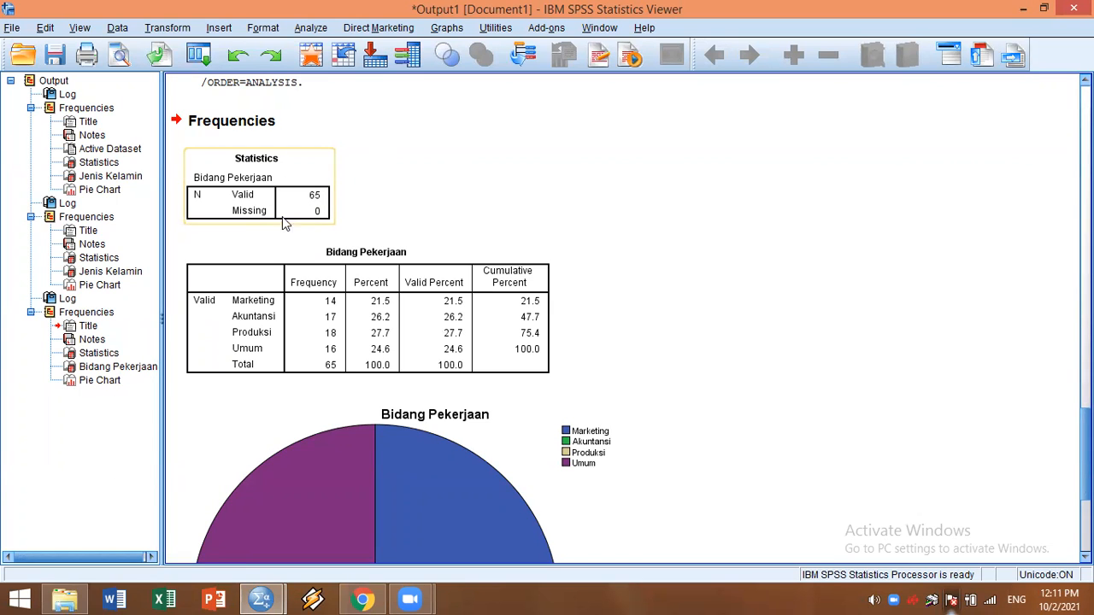
scroll(674, 233, down, 1)
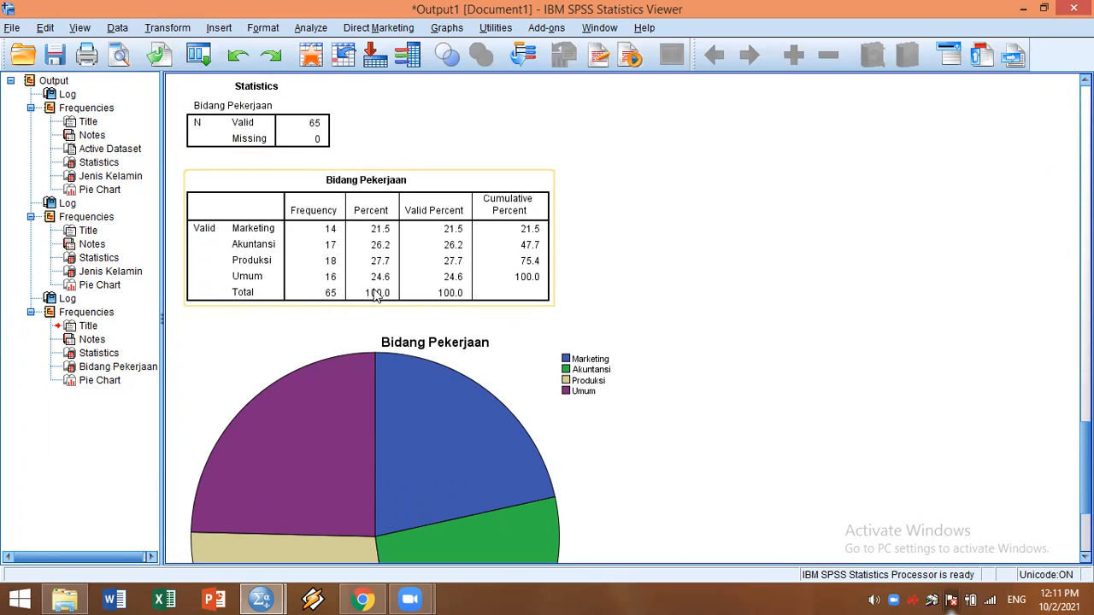
scroll(778, 259, down, 3)
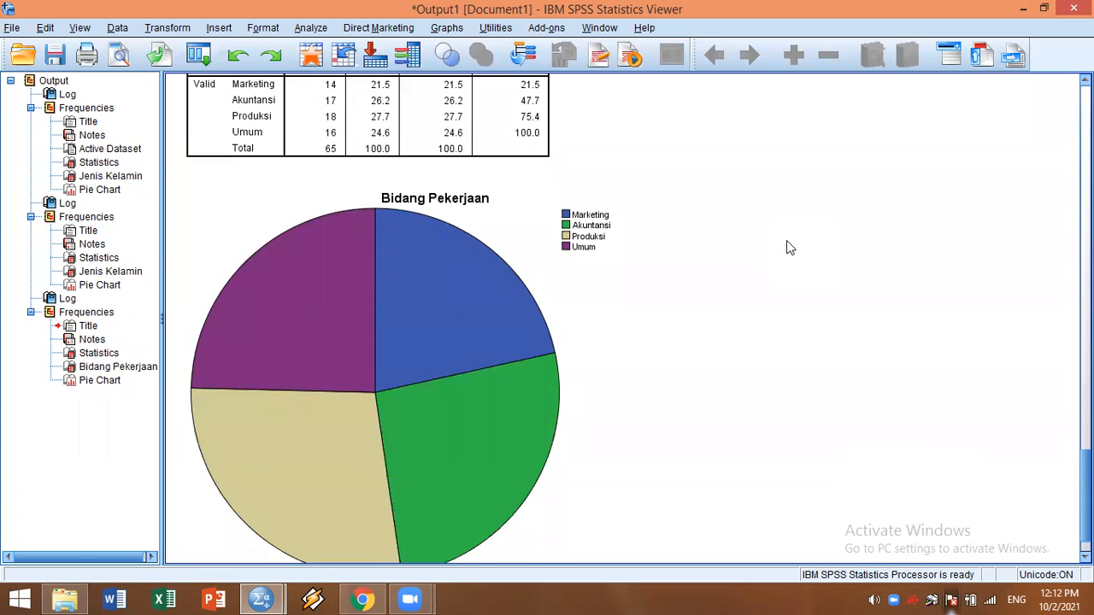
scroll(787, 242, down, 1)
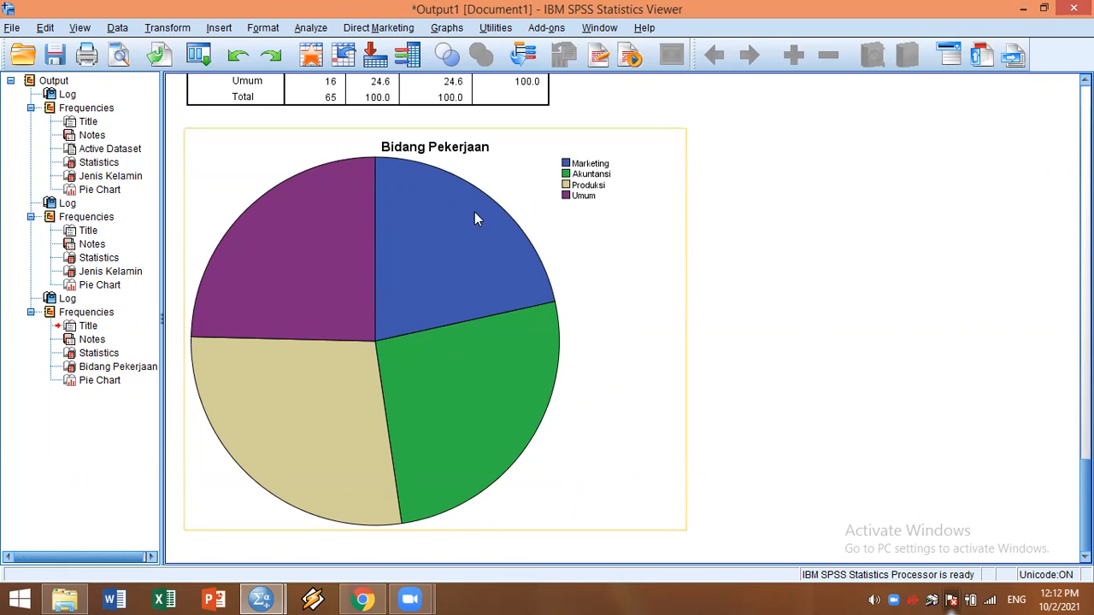
click(932, 391)
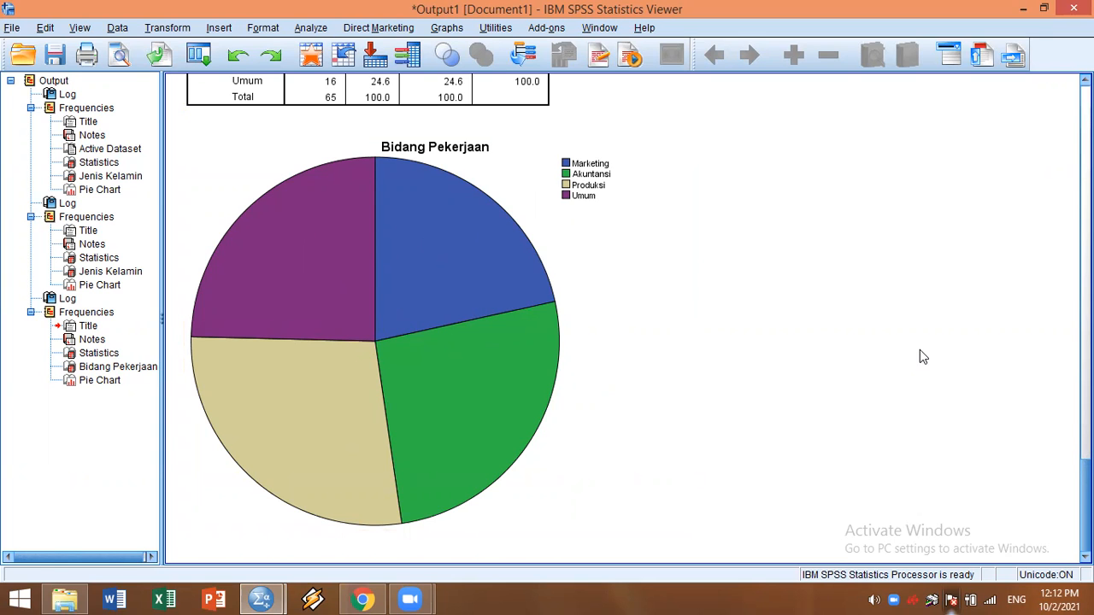
Step: Return to the Input Data.sav dataset and replace Bidang Pekerjaan with Status as the Frequencies analysis variable
click(1022, 8)
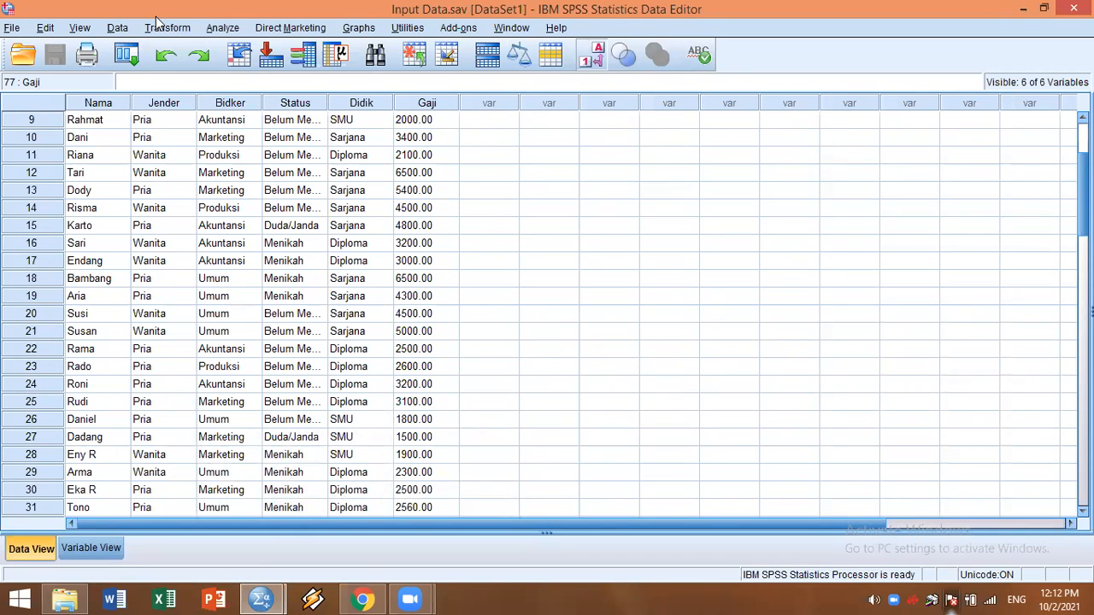
click(218, 29)
mouse_move(256, 74)
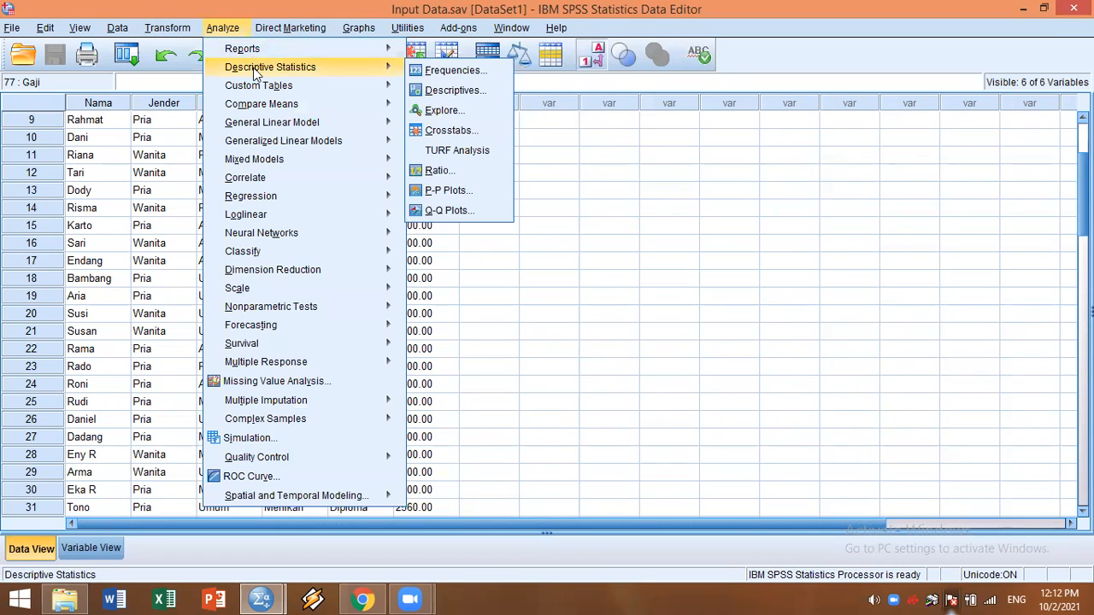
click(434, 74)
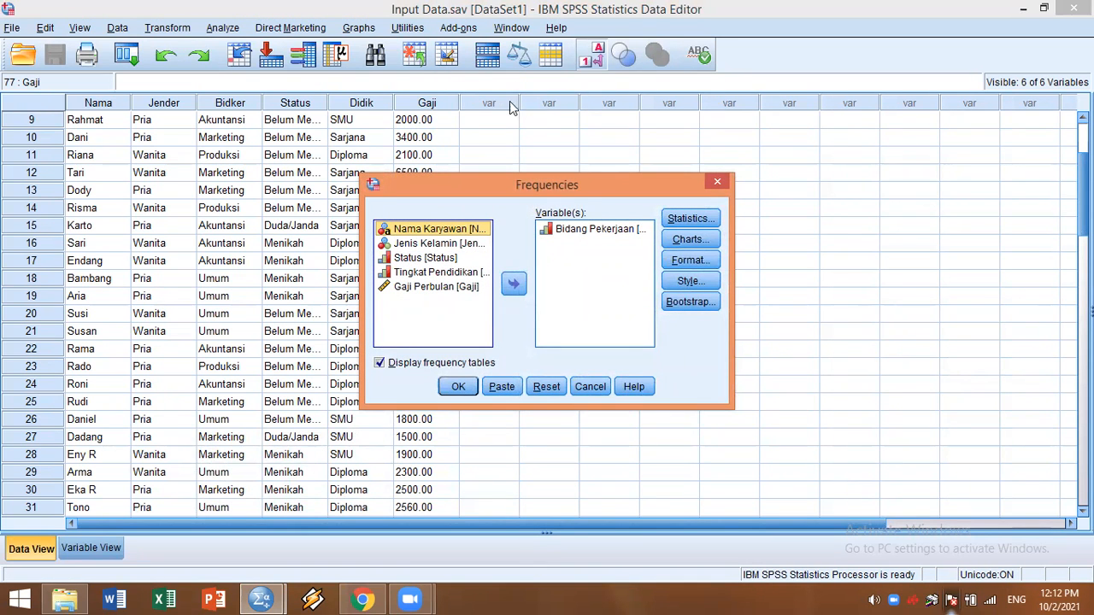
click(576, 229)
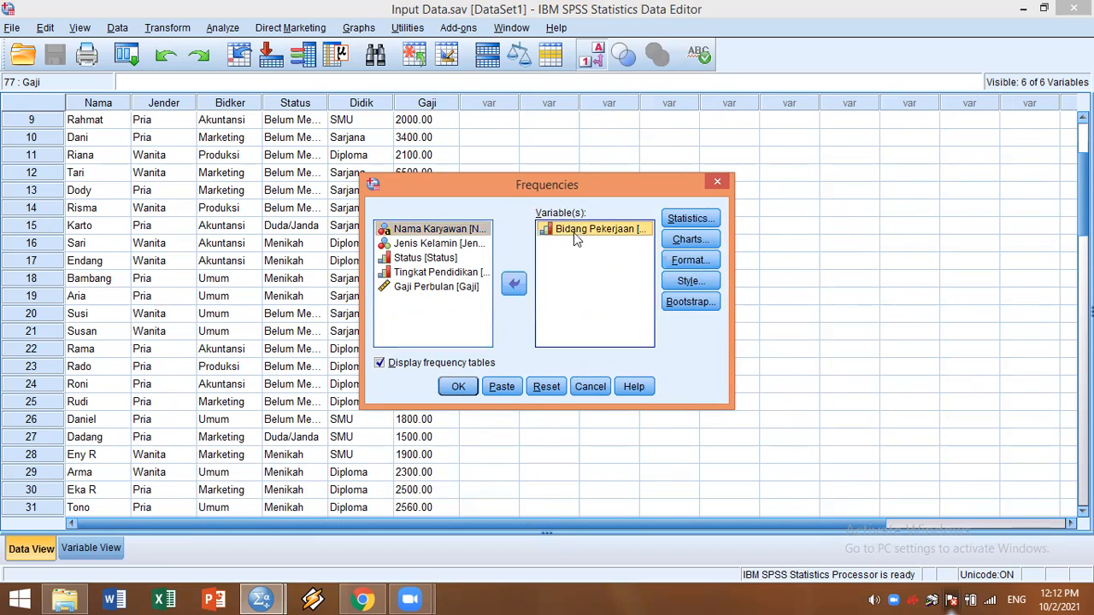
click(516, 285)
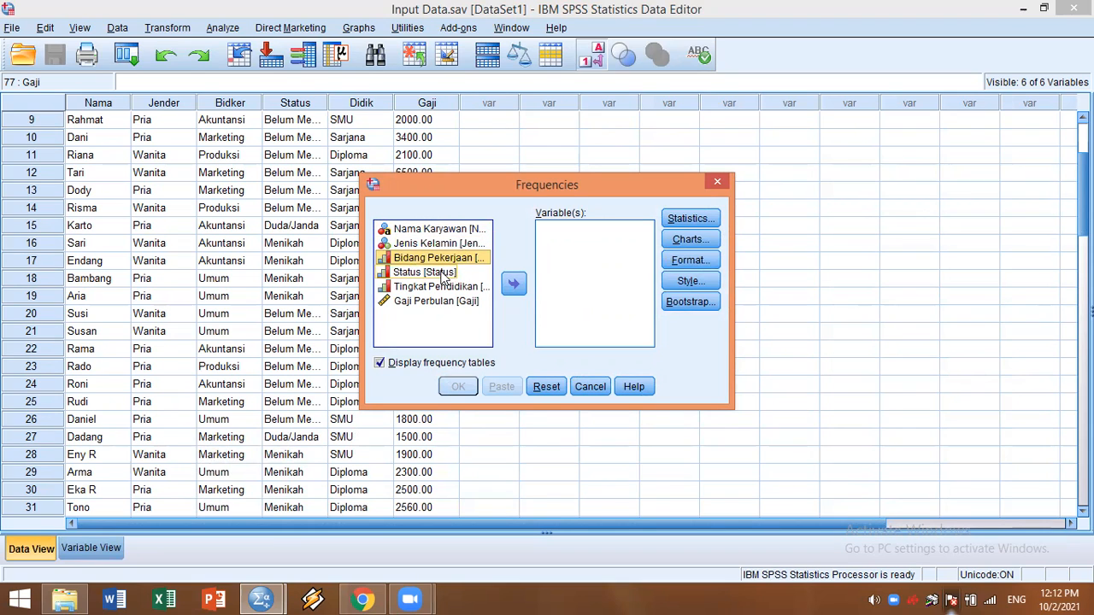
click(441, 275)
click(514, 287)
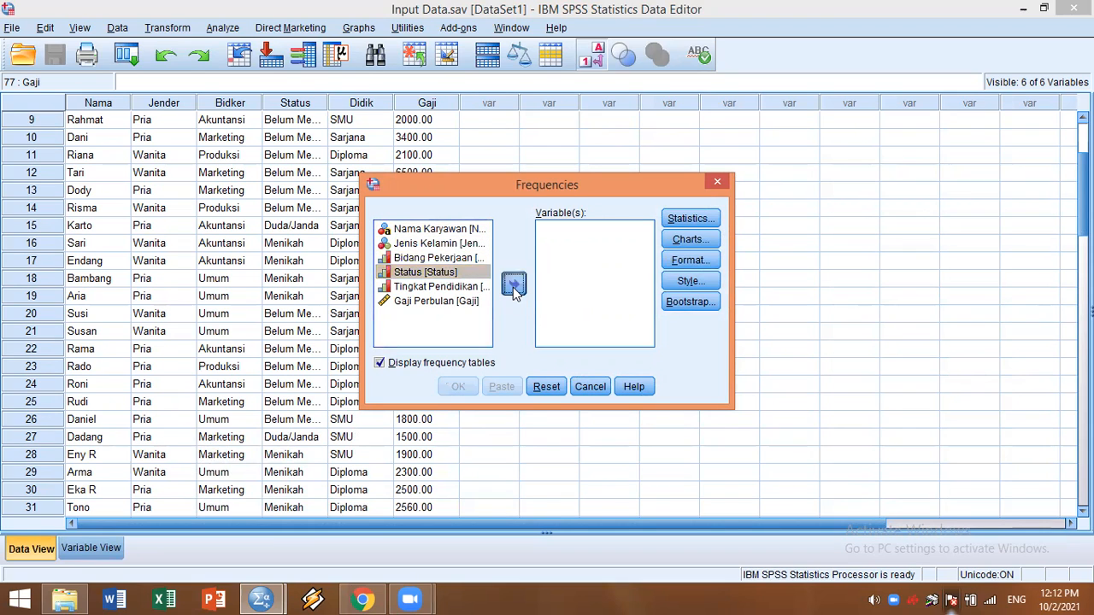
Step: Set the chart type to pie charts with frequencies as chart values and run the frequency analysis for Status
click(688, 239)
click(500, 272)
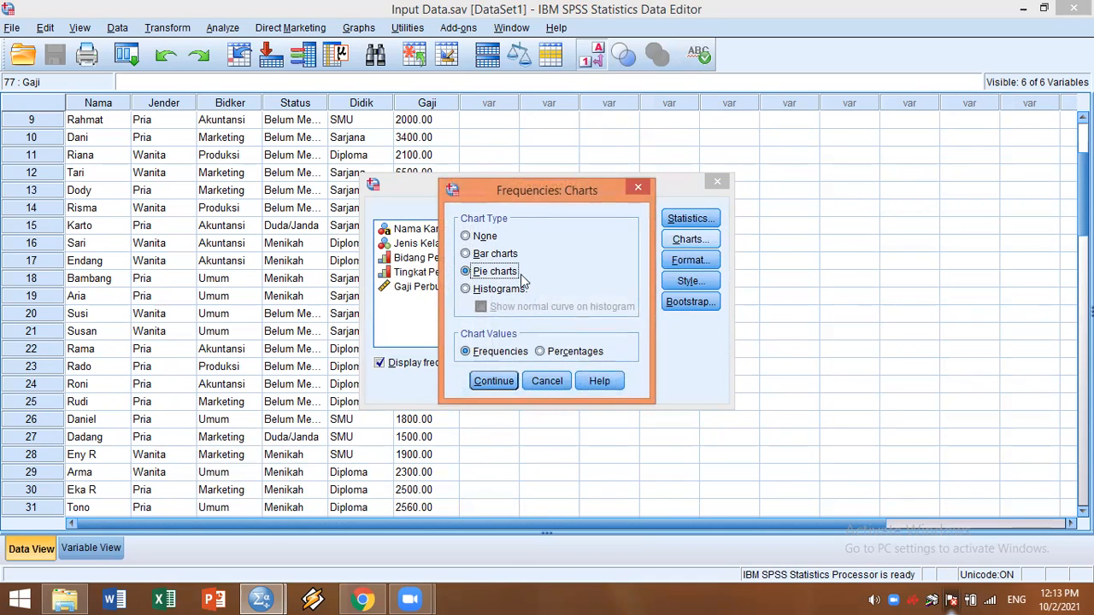
click(502, 385)
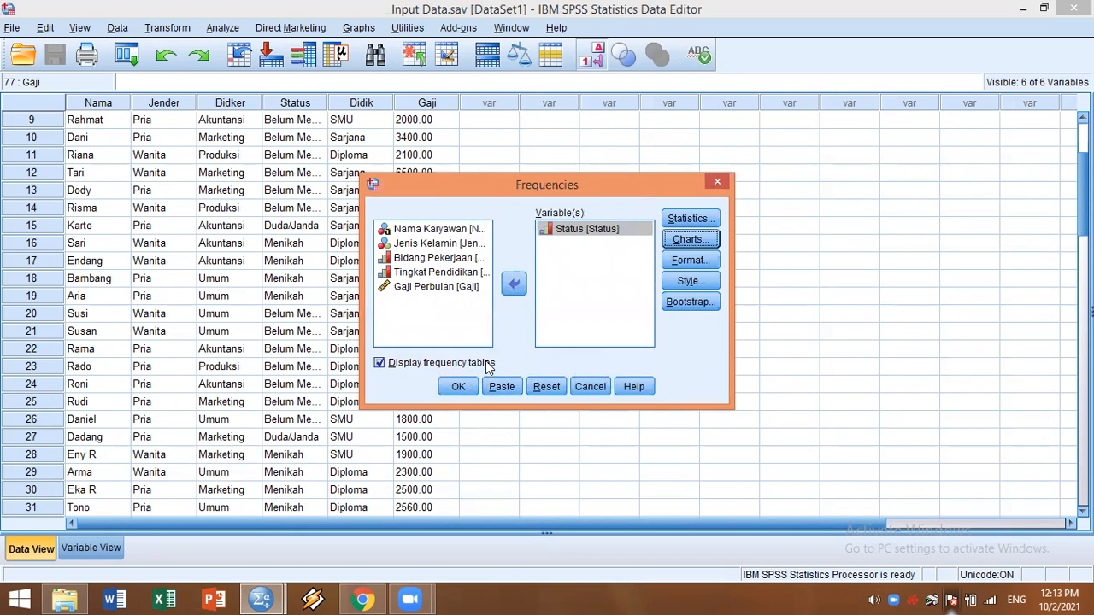
click(454, 387)
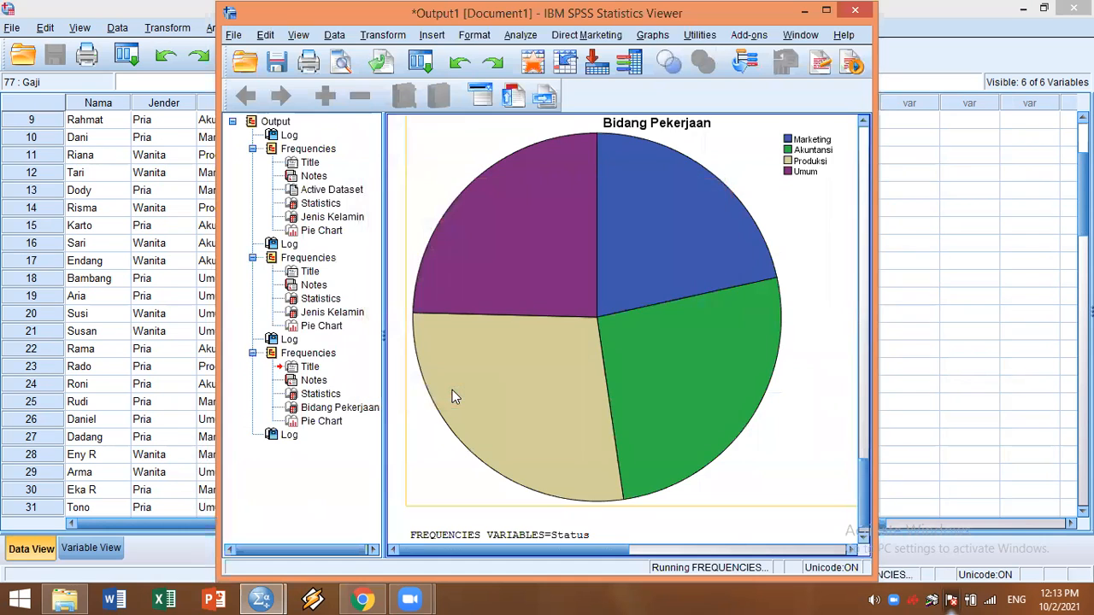
Step: Maximize the output viewer and examine the Status statistics, frequency table and pie chart
click(826, 10)
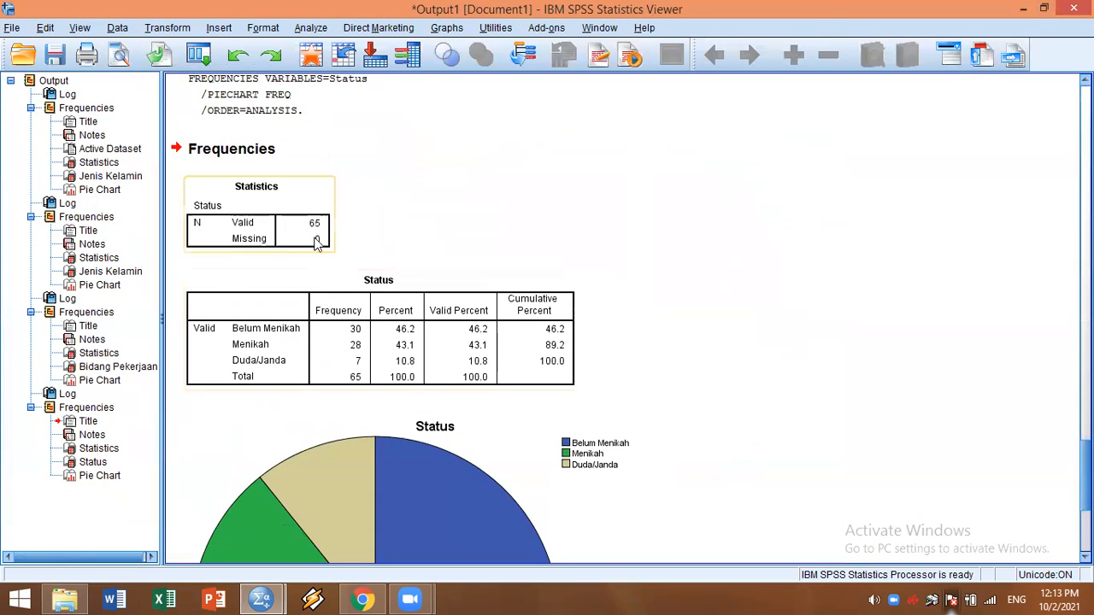
scroll(686, 329, down, 5)
scroll(686, 327, up, 5)
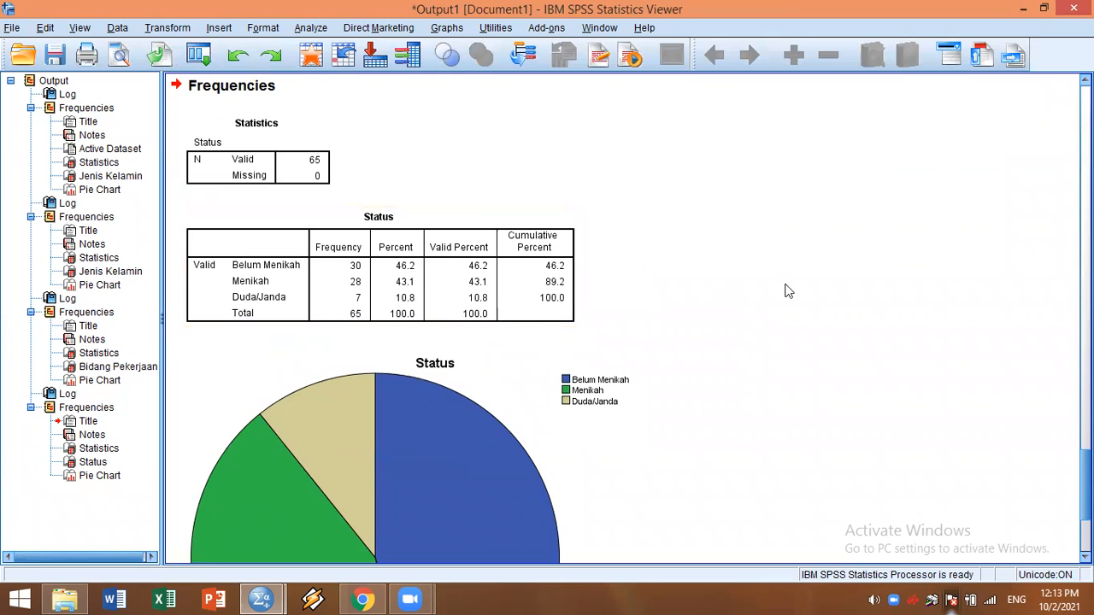
scroll(811, 282, down, 2)
scroll(812, 280, down, 2)
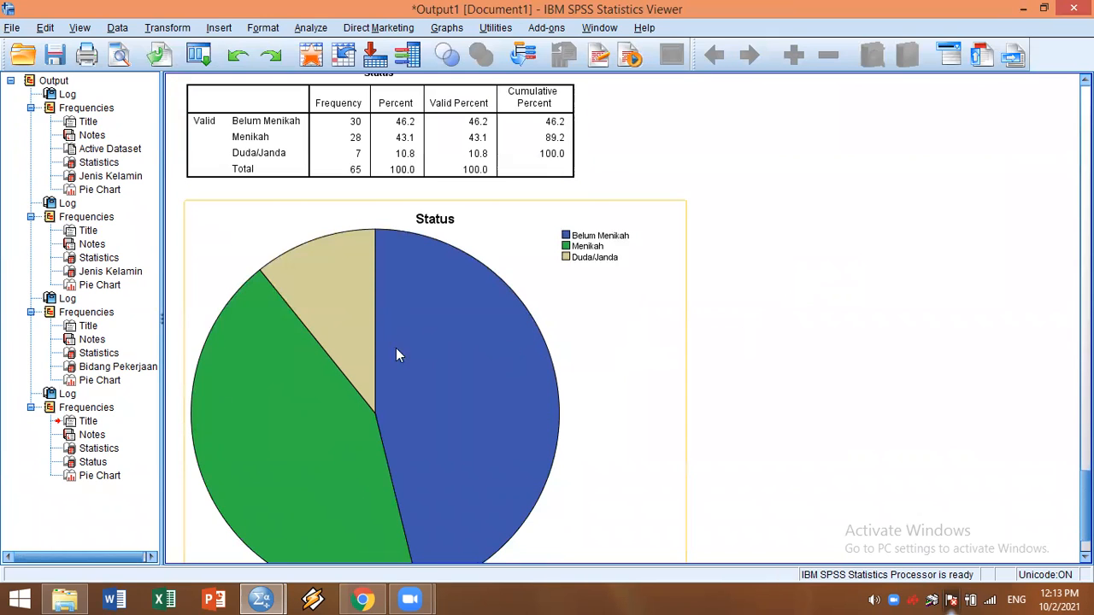
scroll(556, 302, down, 2)
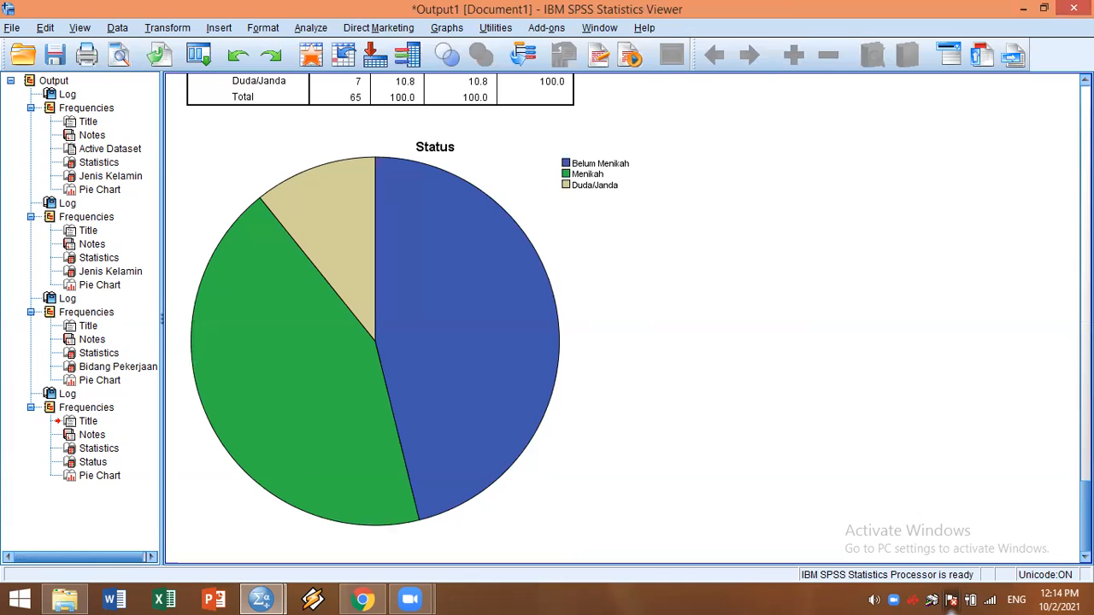
Step: Return to the Input Data.sav dataset and replace Status with Tingkat Pendidikan as the Frequencies analysis variable
click(1022, 10)
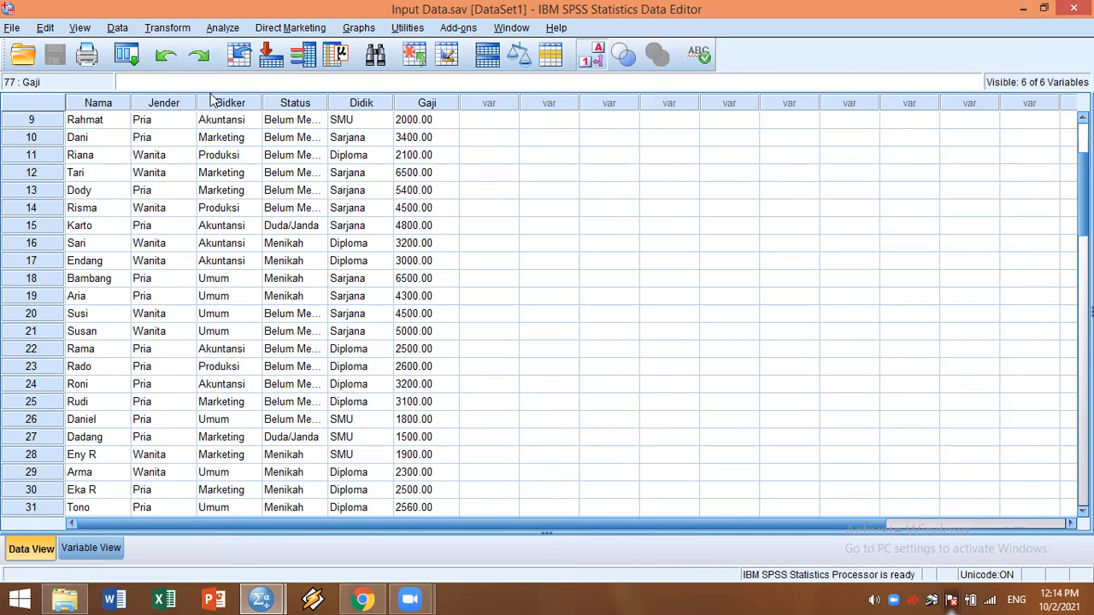
click(222, 28)
mouse_move(271, 69)
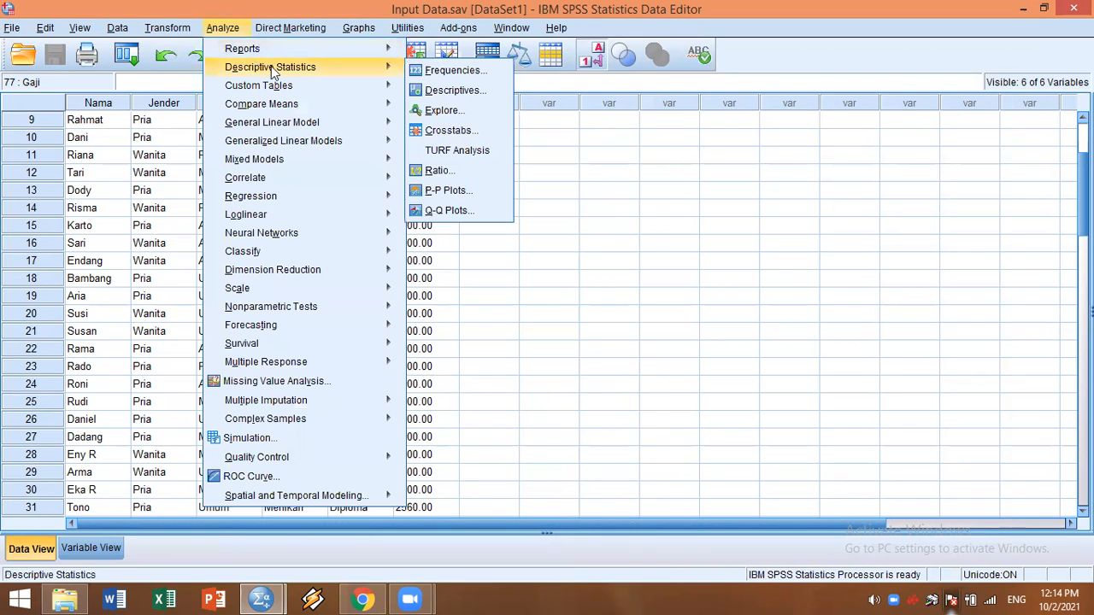
click(438, 71)
click(578, 229)
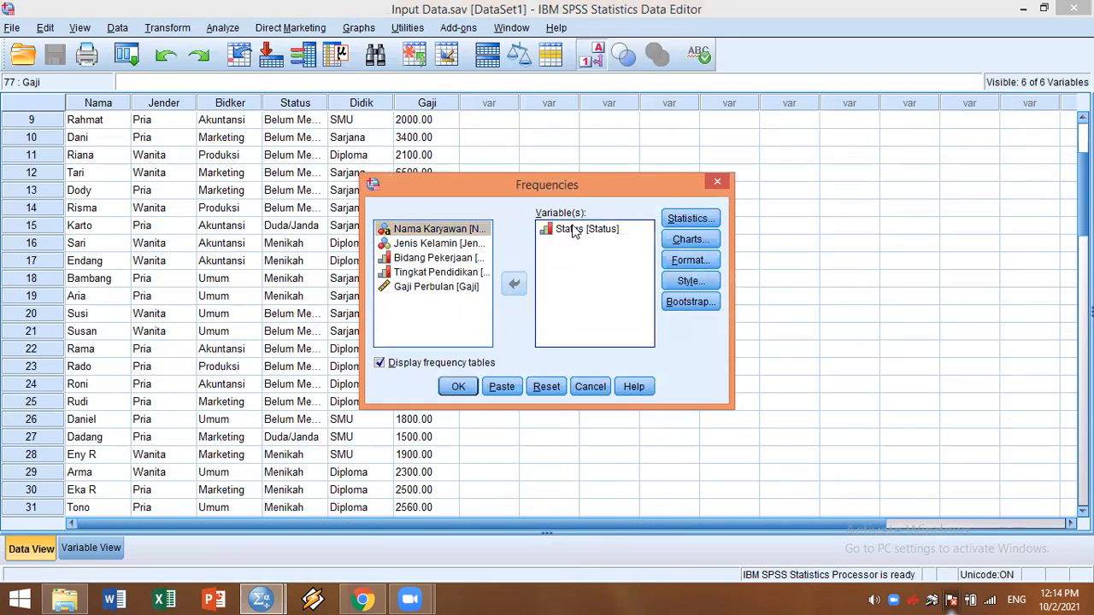
click(514, 285)
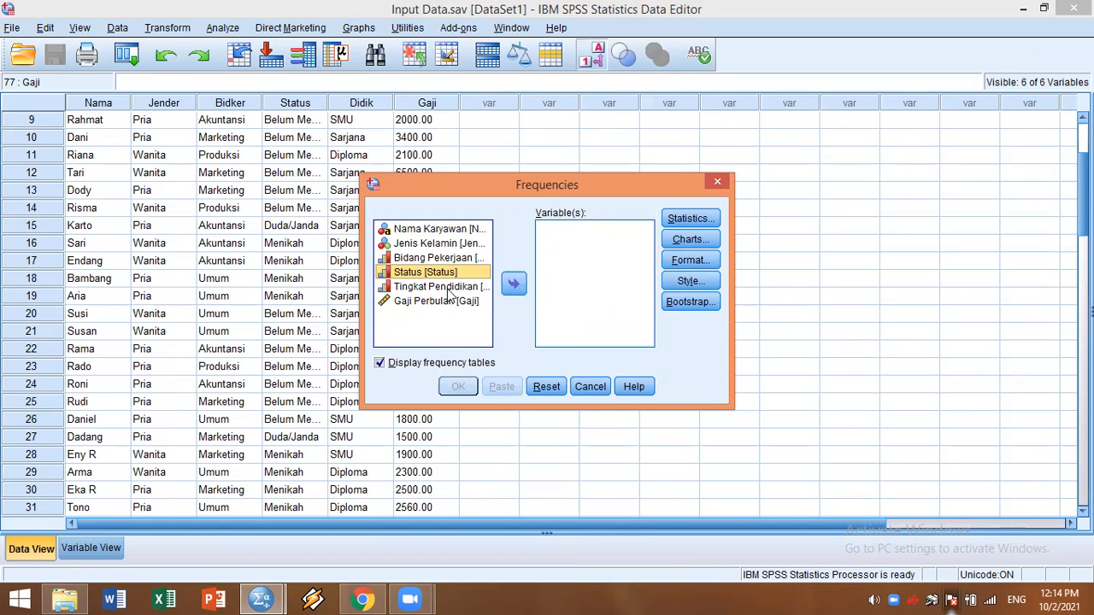
click(447, 289)
click(514, 286)
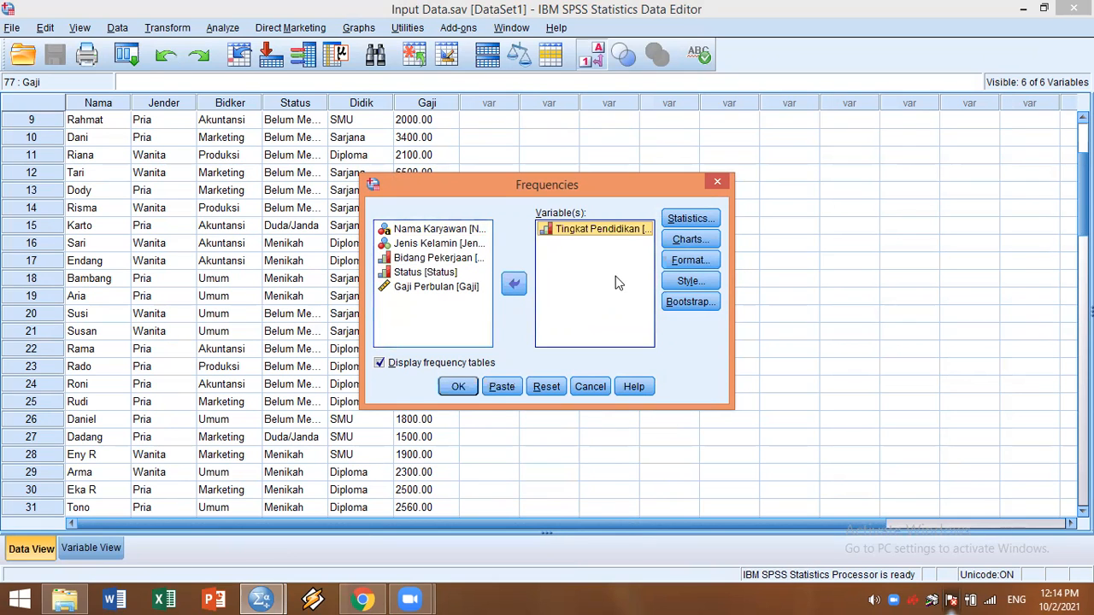
Step: Keep pie charts with frequencies as chart values and run the frequency analysis for Tingkat Pendidikan
click(679, 246)
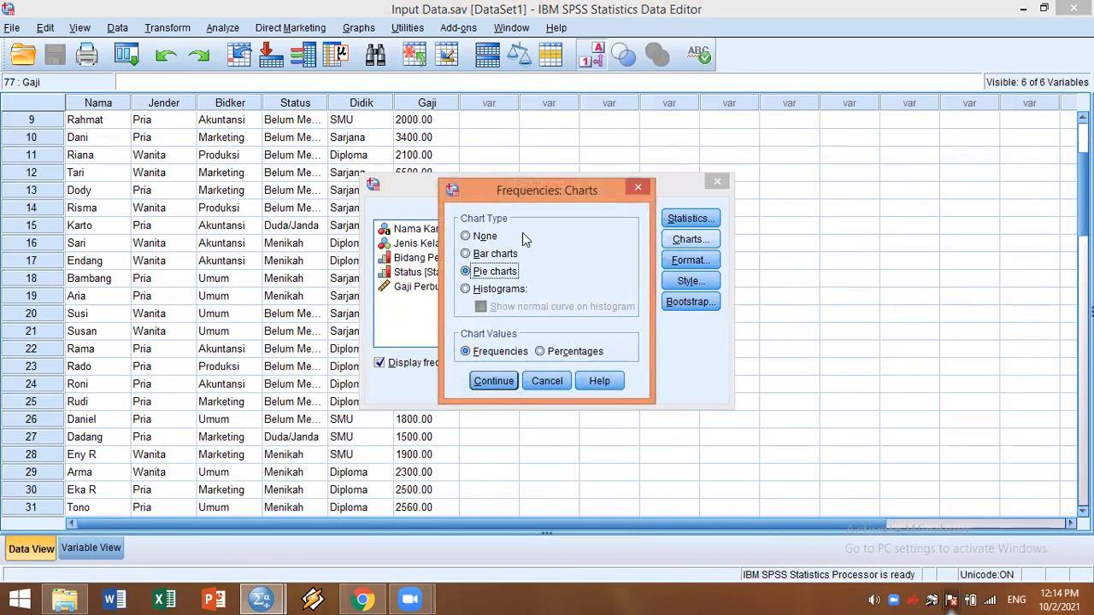
click(494, 385)
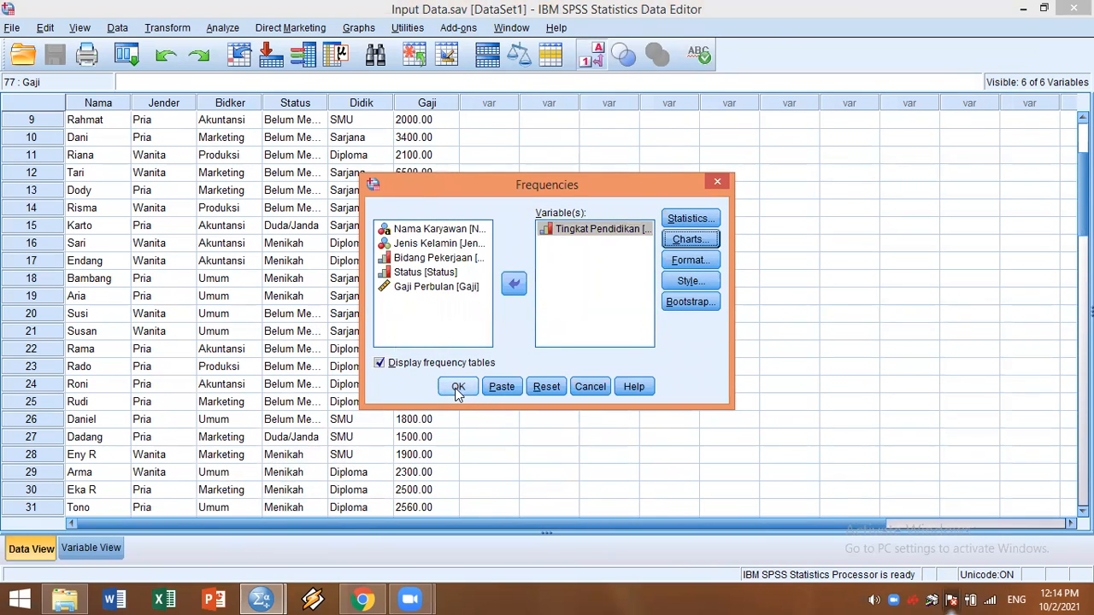
click(457, 389)
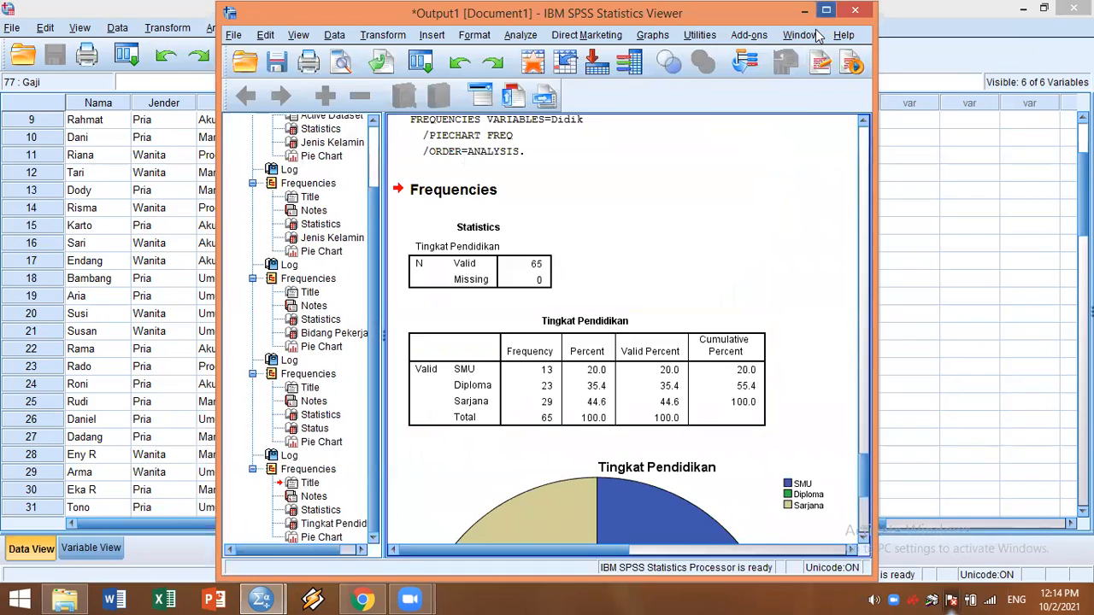
Step: Maximize the output viewer and examine the Tingkat Pendidikan statistics, frequency table and pie chart
click(825, 10)
click(293, 244)
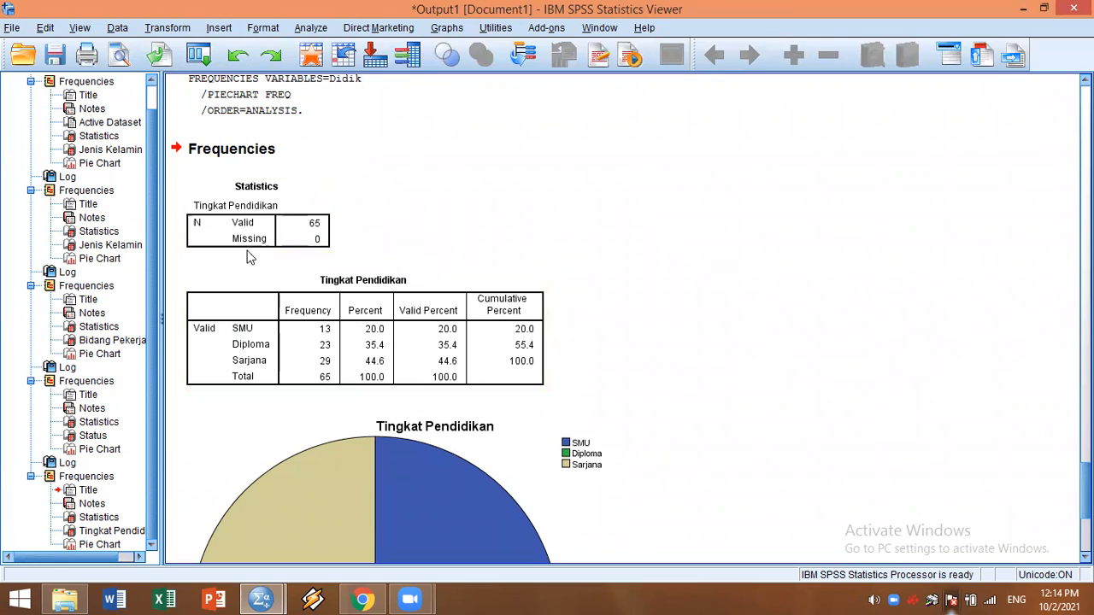
scroll(513, 266, down, 1)
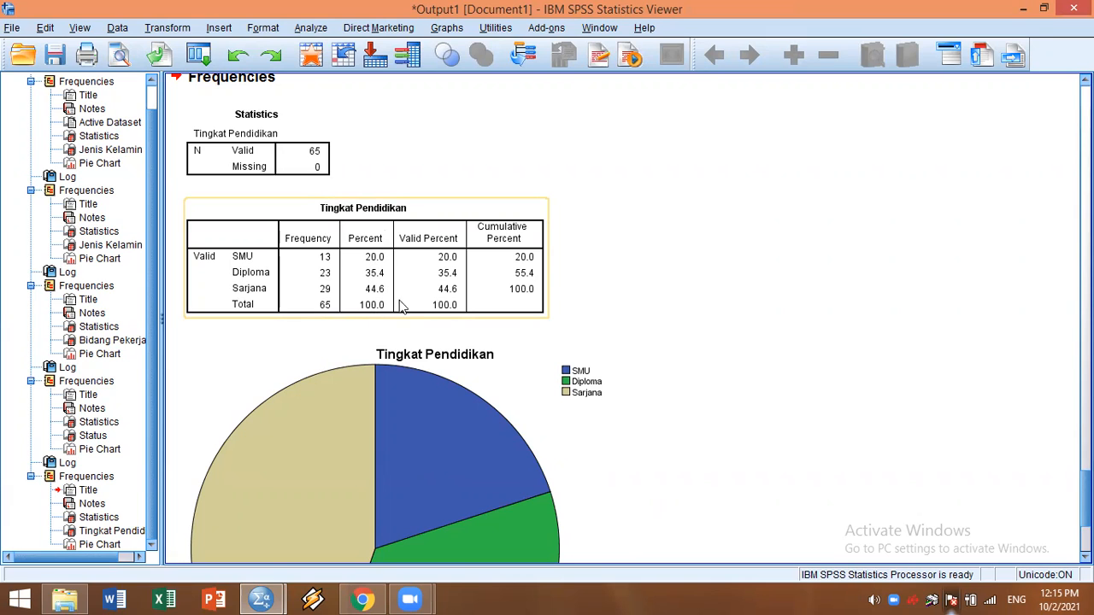
scroll(651, 245, down, 3)
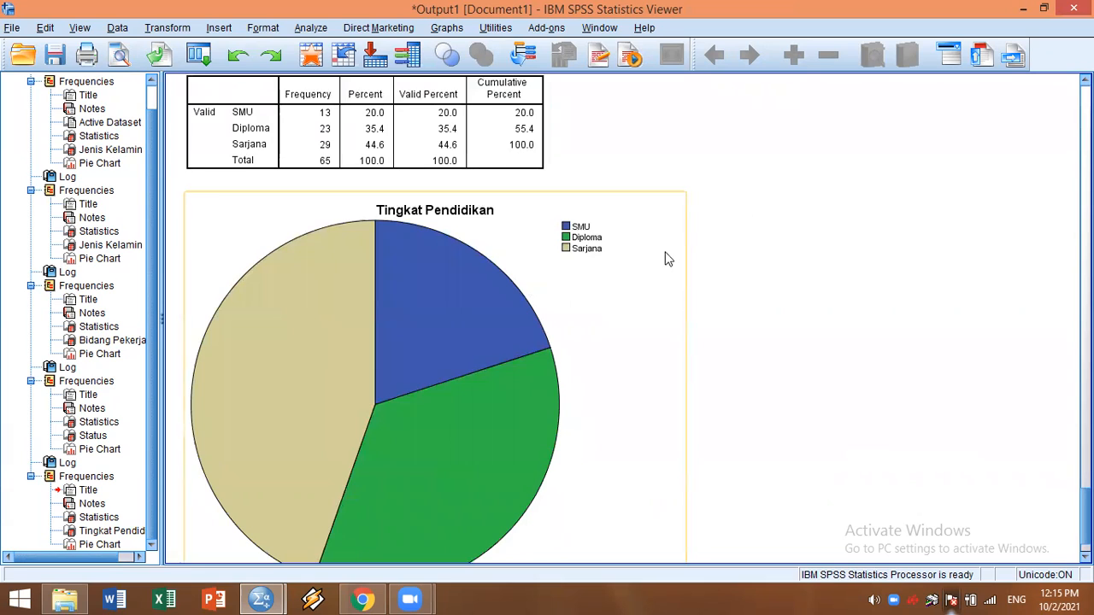
scroll(727, 260, down, 1)
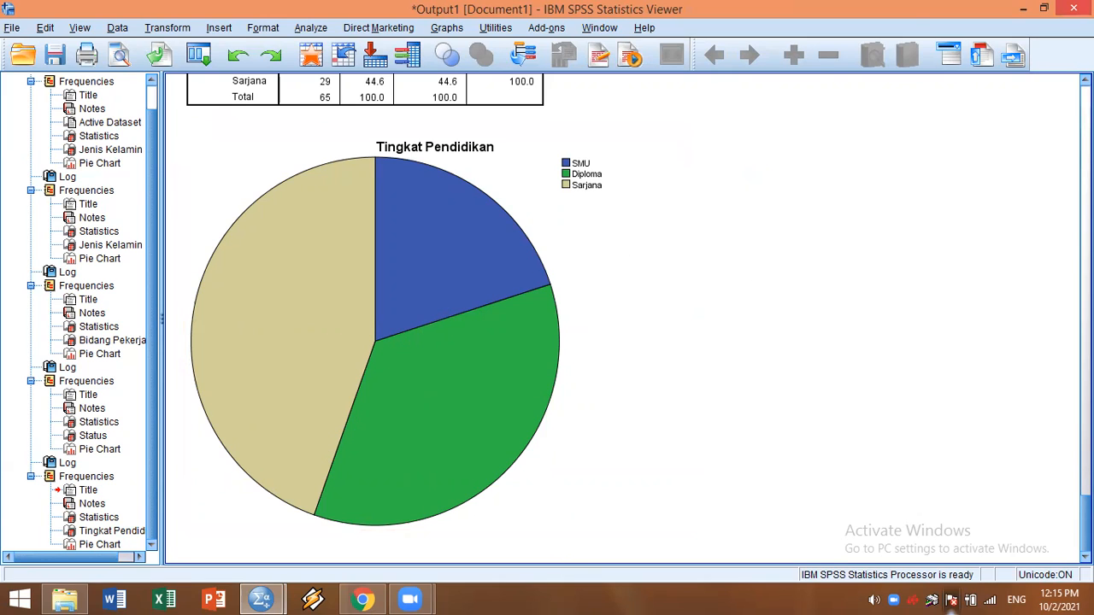
Step: Return to the Input Data.sav dataset and set up a Crosstabs analysis with Jenis Kelamin as rows and Bidang Pekerjaan as columns
click(1022, 9)
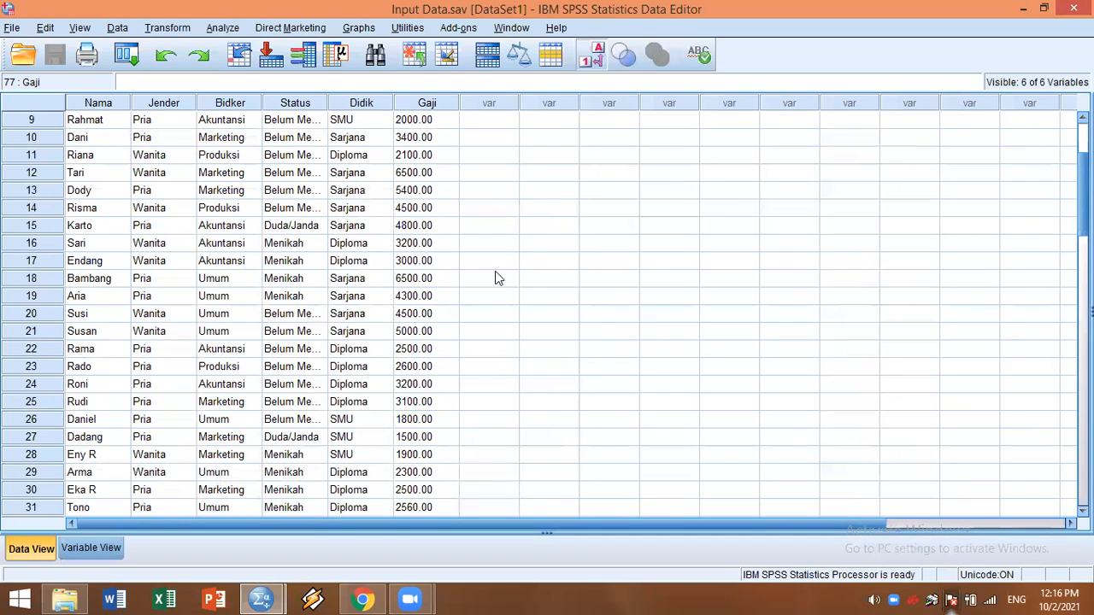
click(221, 31)
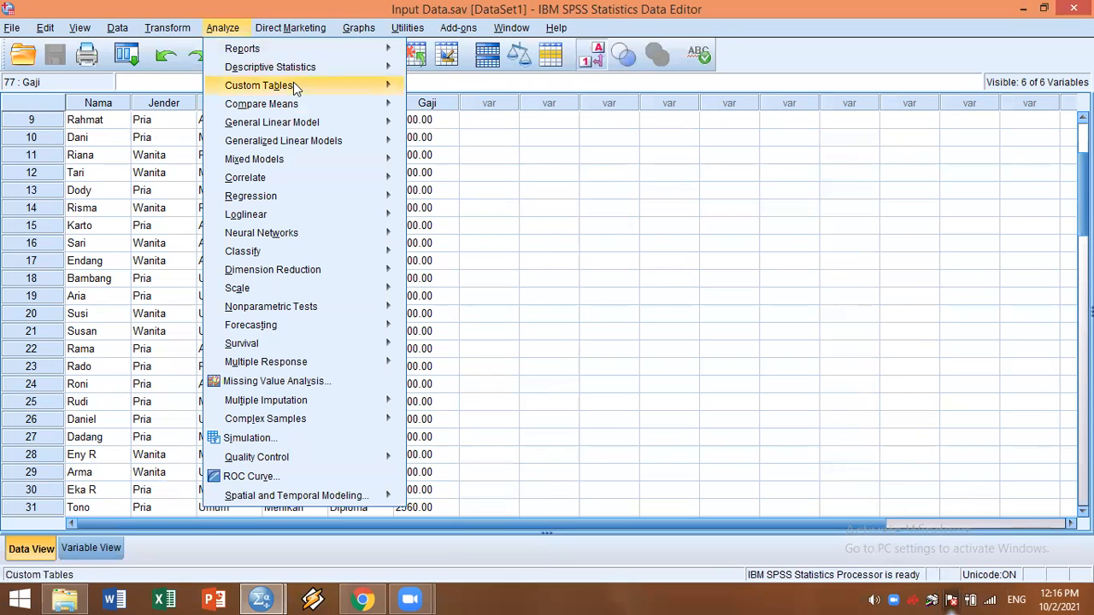
mouse_move(362, 75)
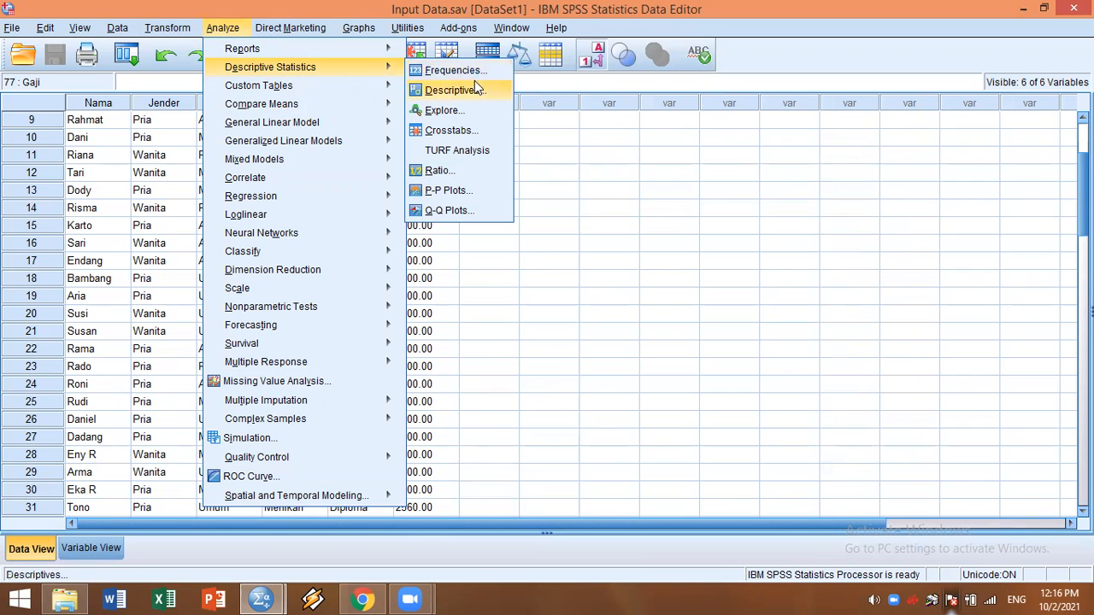
click(452, 132)
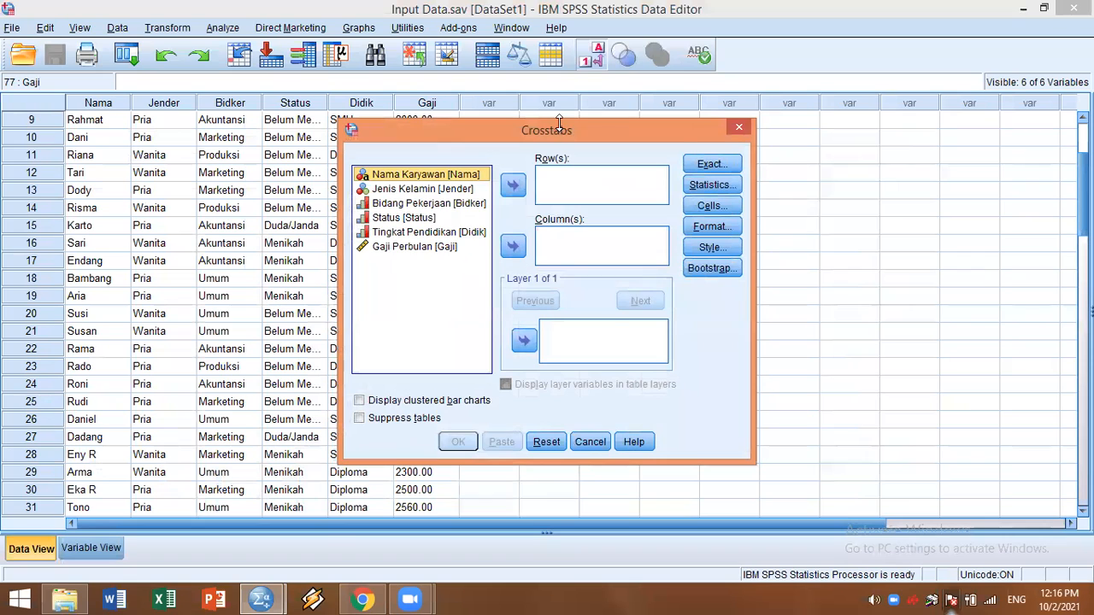
drag(516, 119, 459, 104)
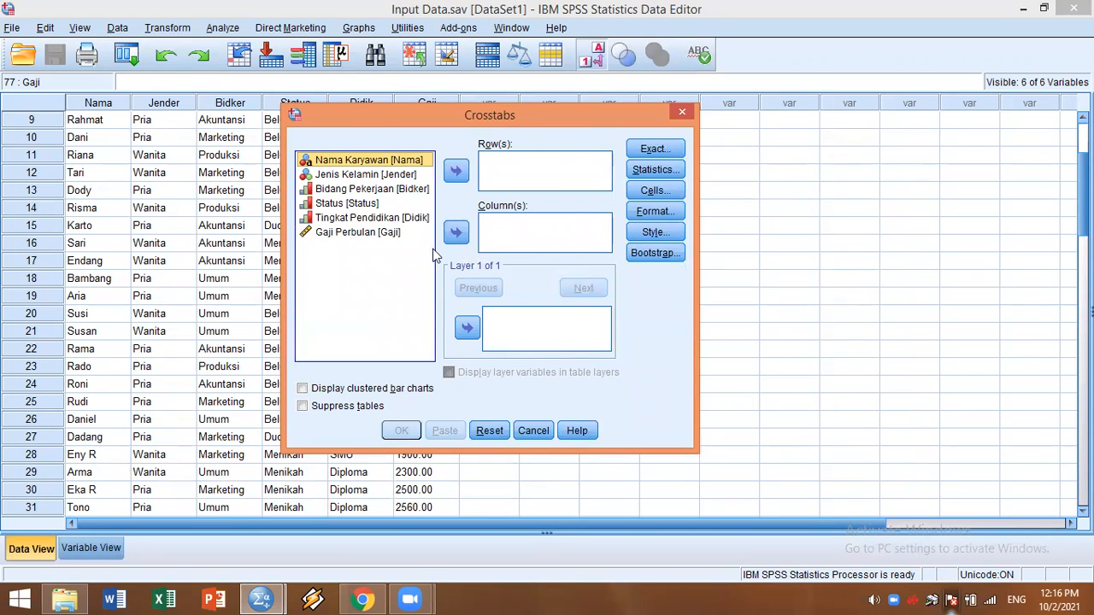
click(389, 175)
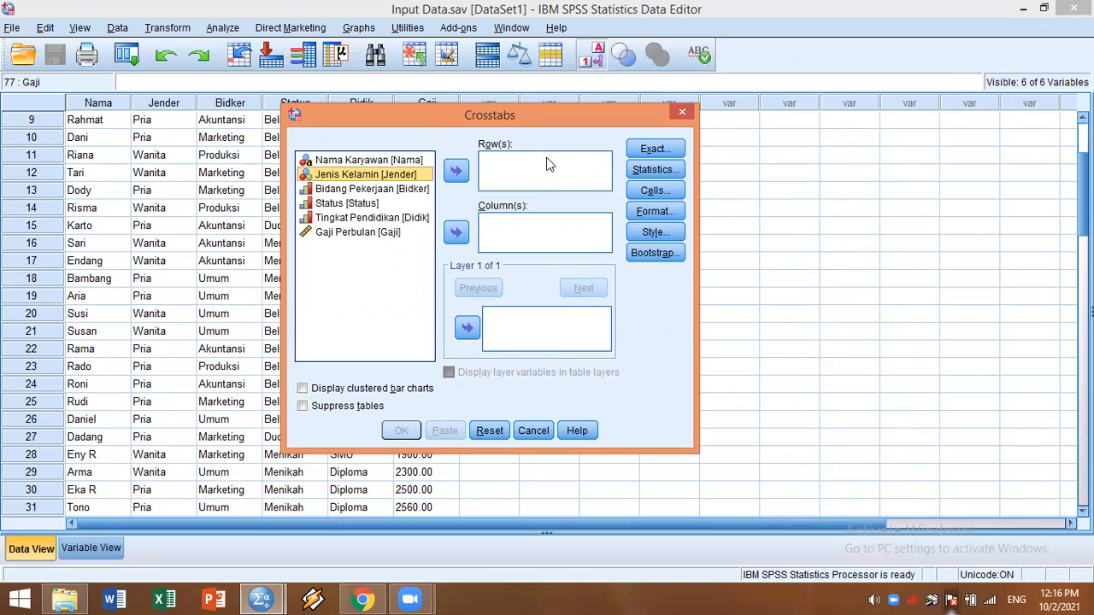
click(458, 170)
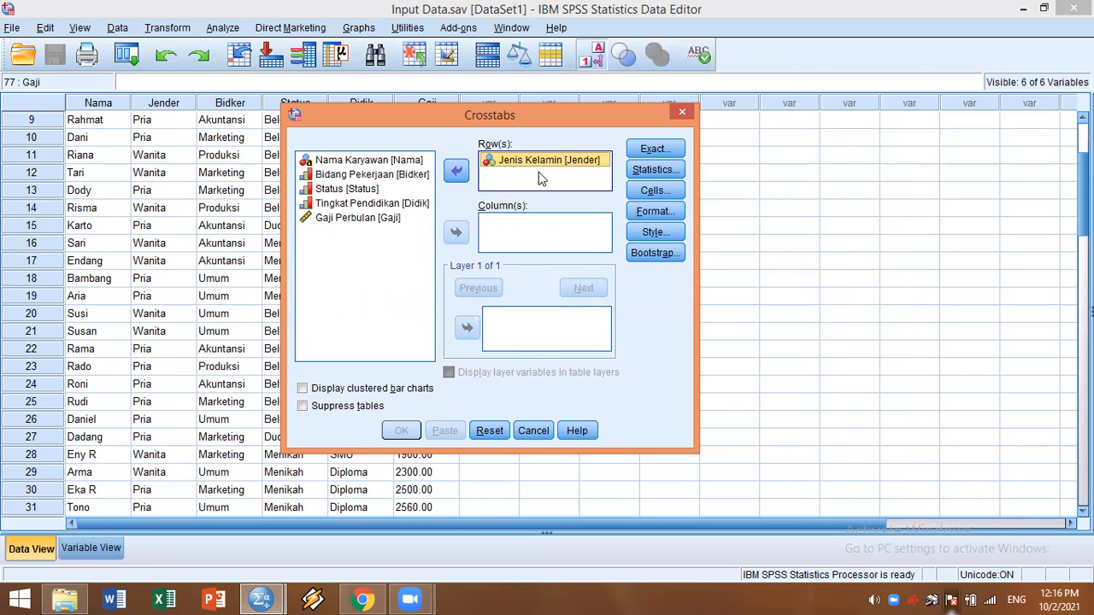
click(369, 175)
click(456, 232)
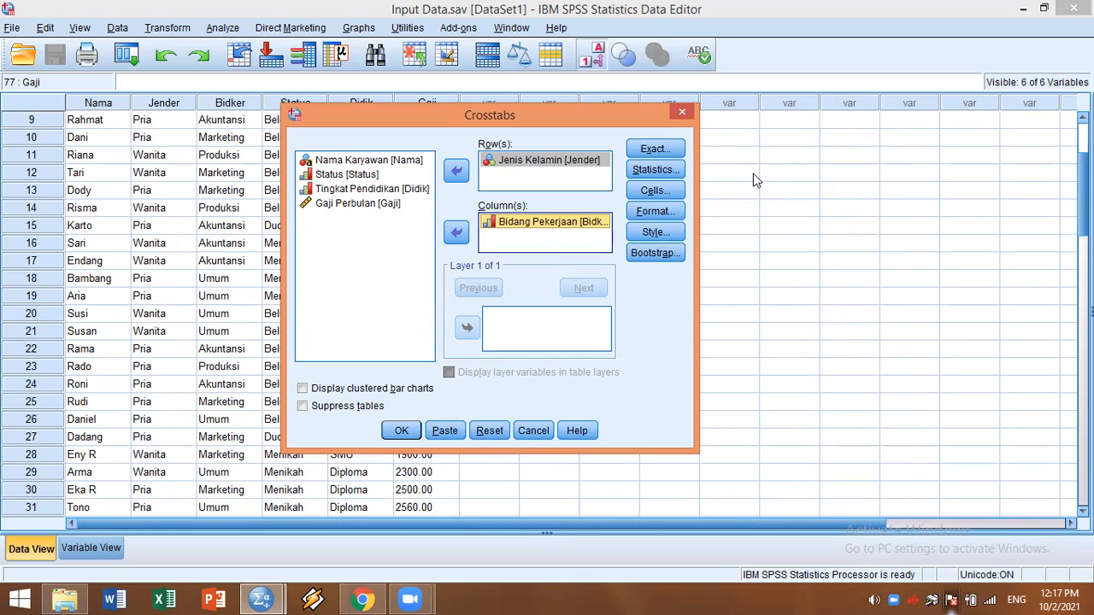
Step: Add row and column percentages to the observed counts in the crosstab cells and run the analysis
click(654, 190)
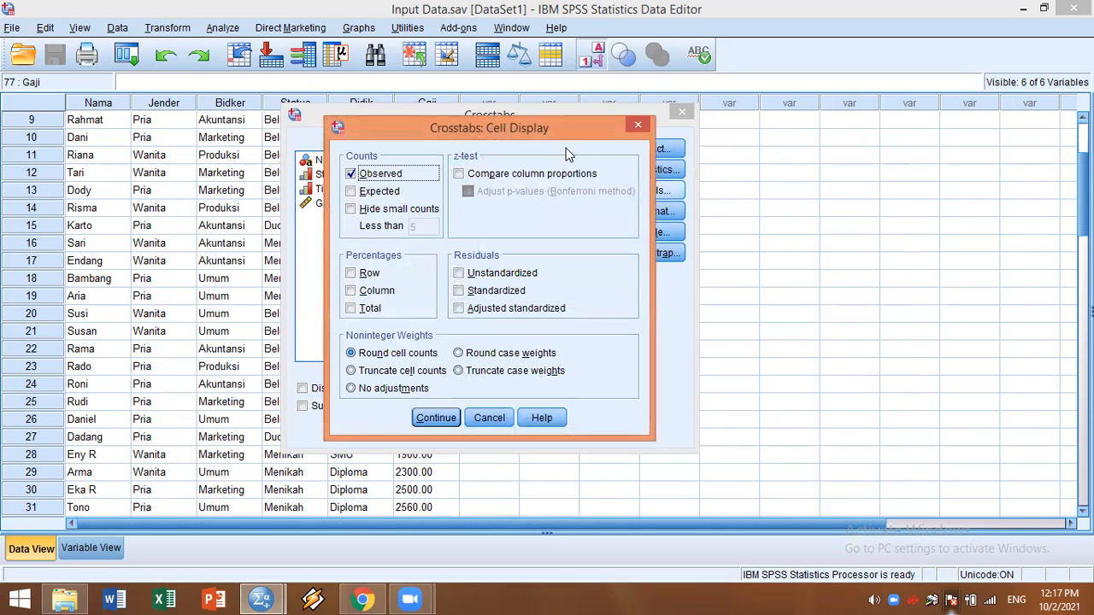
drag(564, 131, 587, 136)
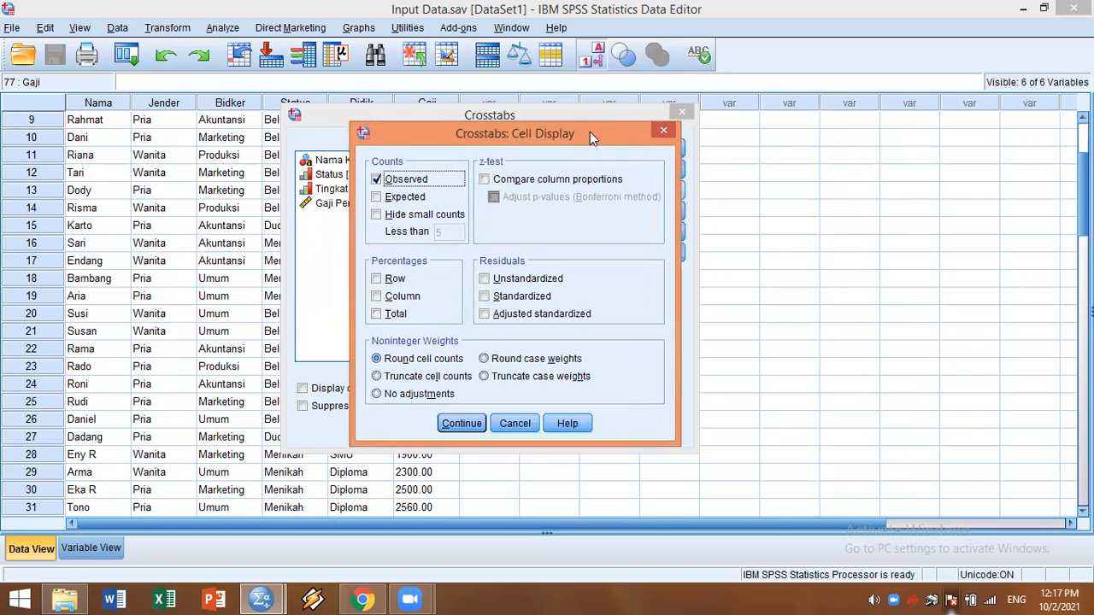
drag(590, 132, 671, 134)
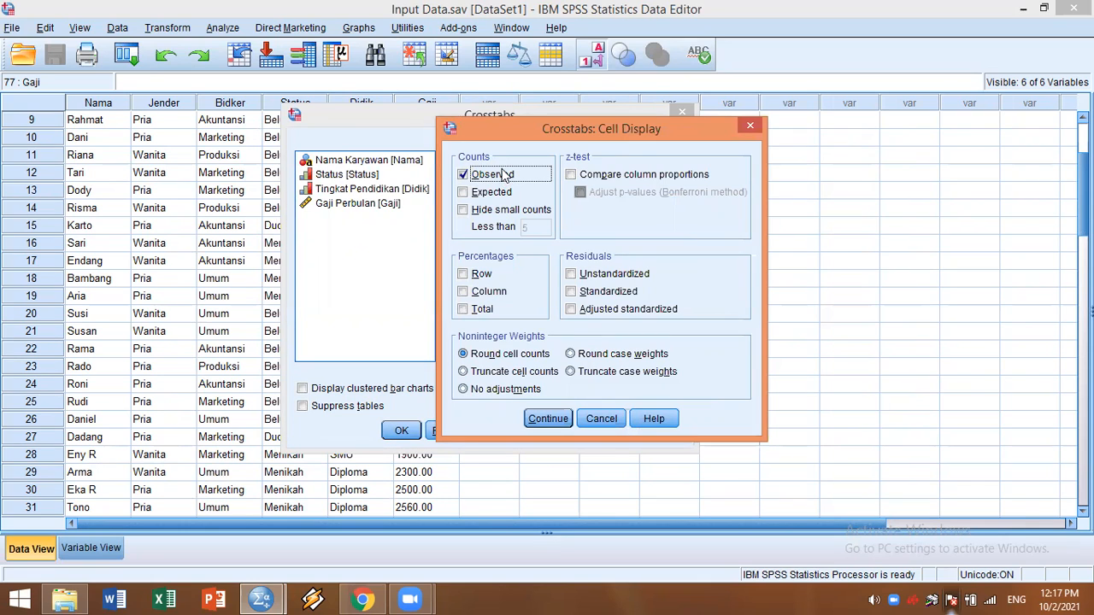
click(463, 274)
click(463, 291)
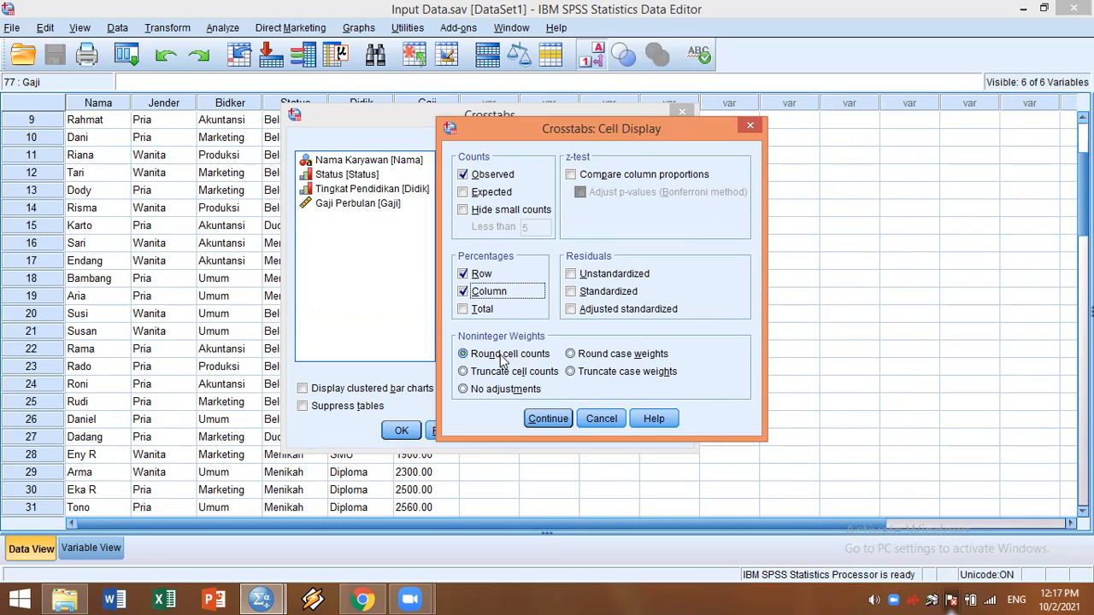
click(553, 416)
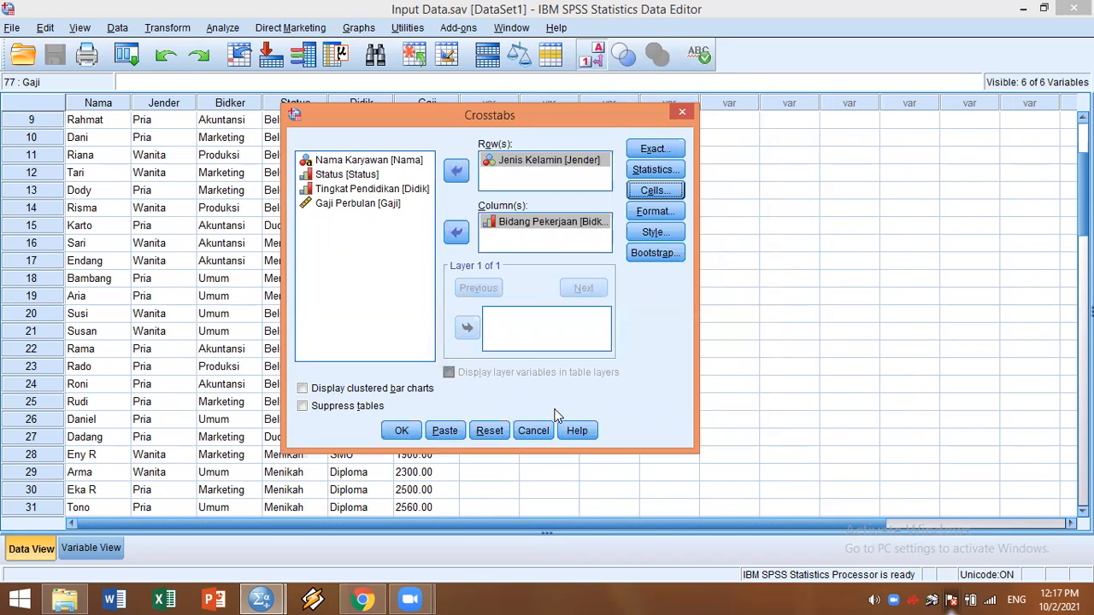
click(401, 430)
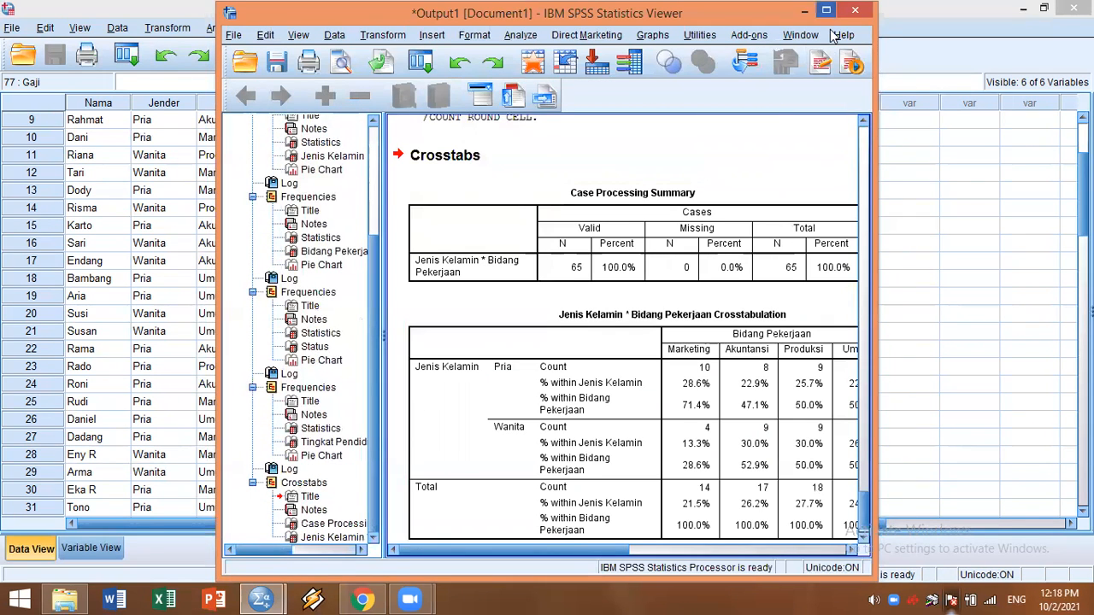
Step: Maximize the output viewer and examine the case processing summary and the Jenis Kelamin by Bidang Pekerjaan crosstabulation
click(825, 10)
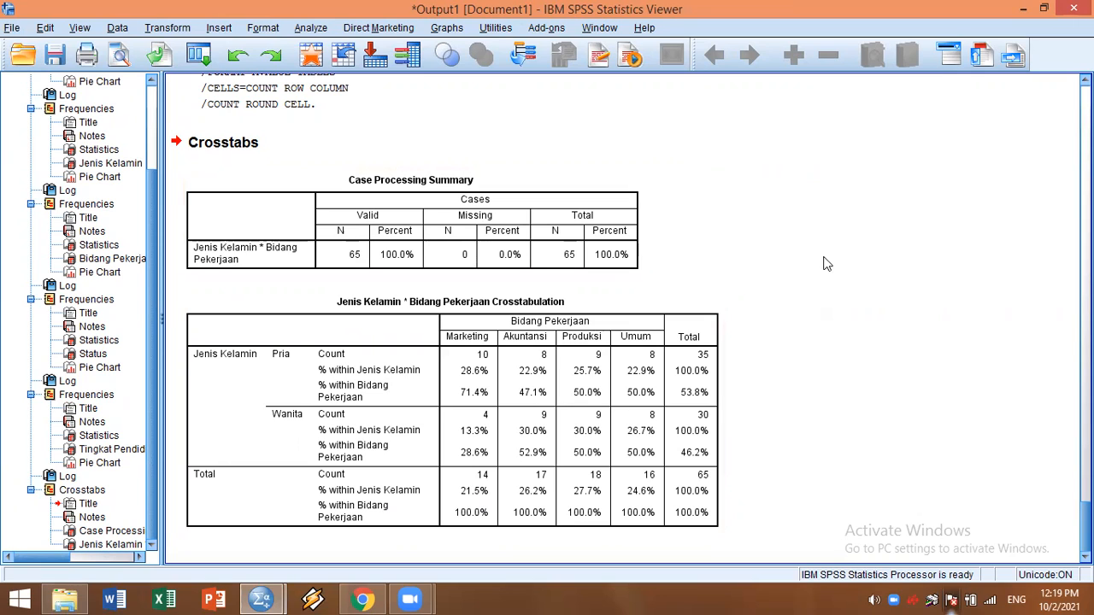
click(584, 333)
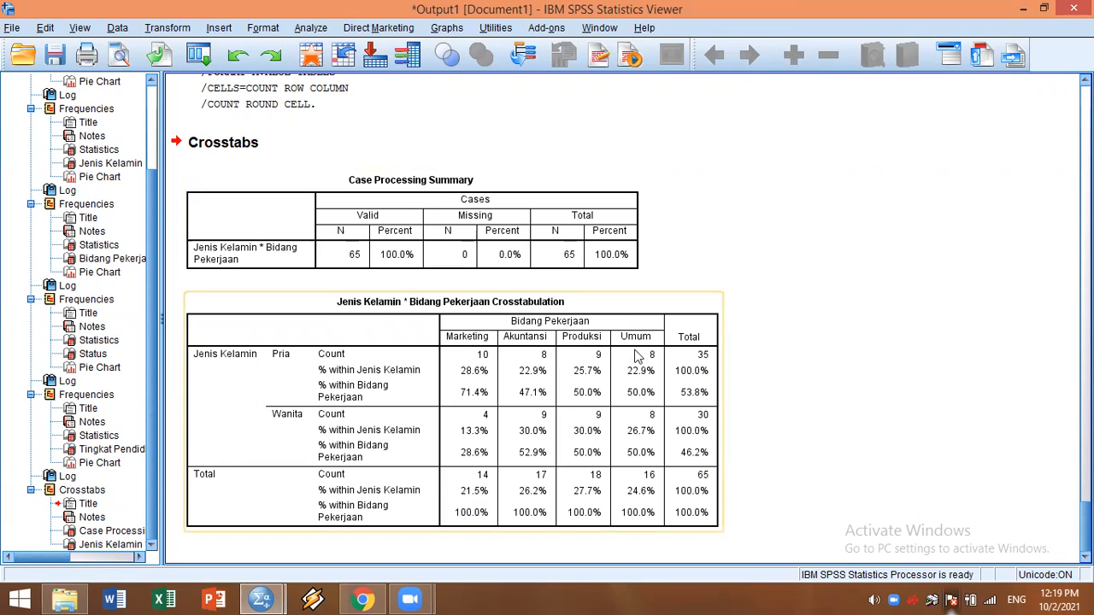
click(827, 350)
click(683, 380)
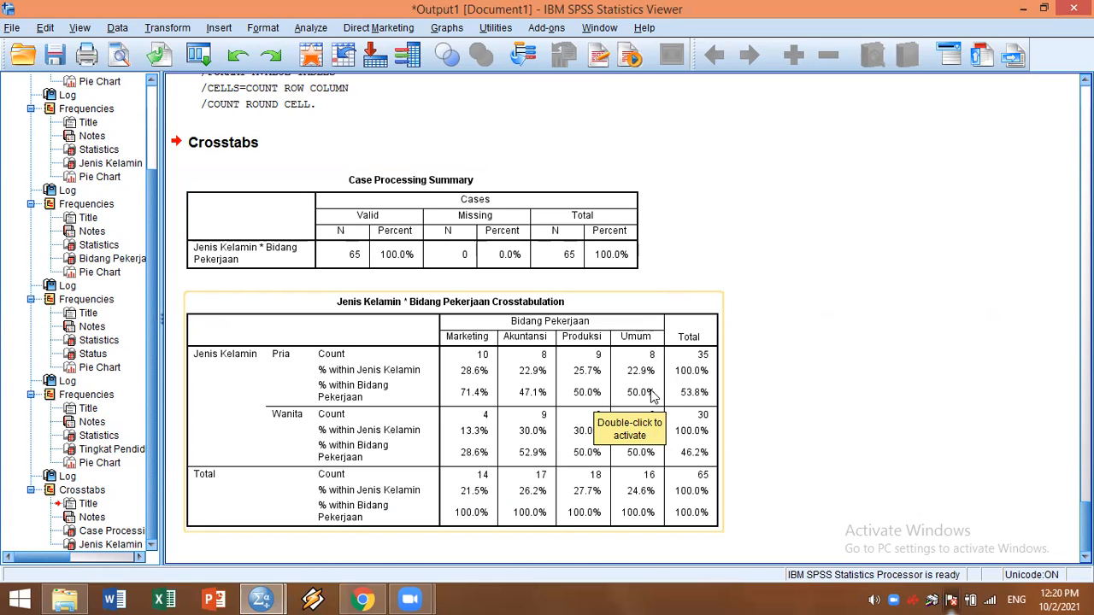
click(743, 341)
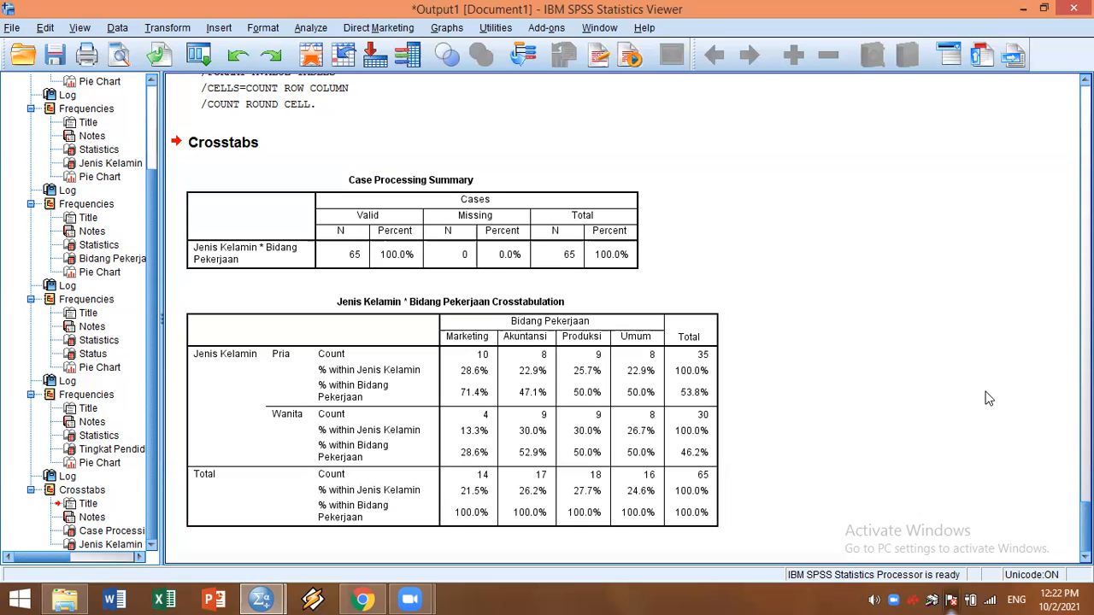
Step: Return to the Input Data.sav dataset, reopen Crosstabs and remove Jenis Kelamin from the rows and Bidang Pekerjaan from the columns
click(1023, 9)
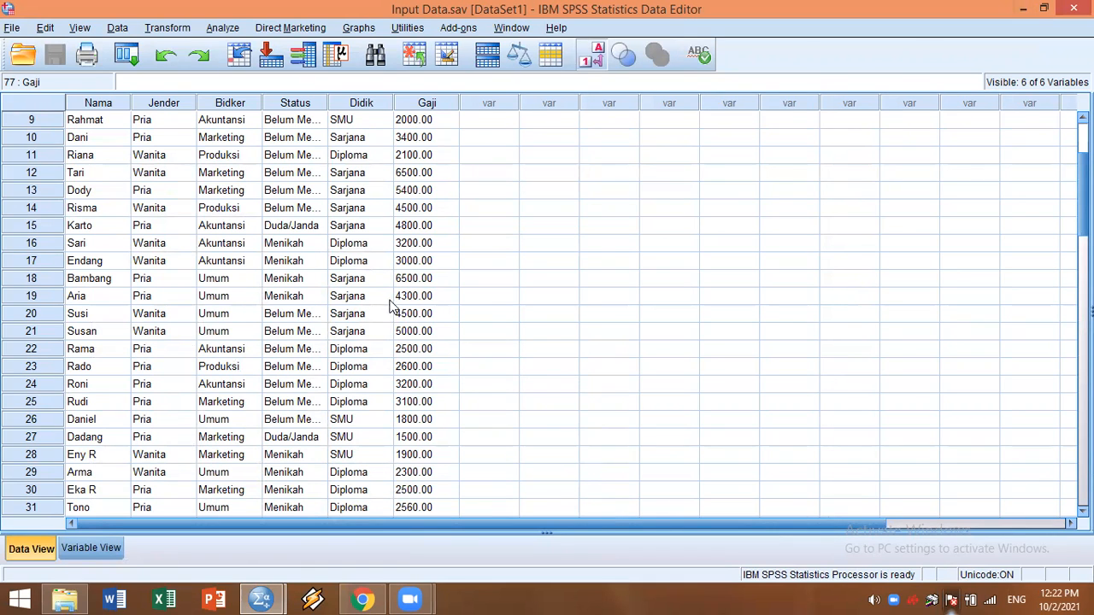
click(221, 31)
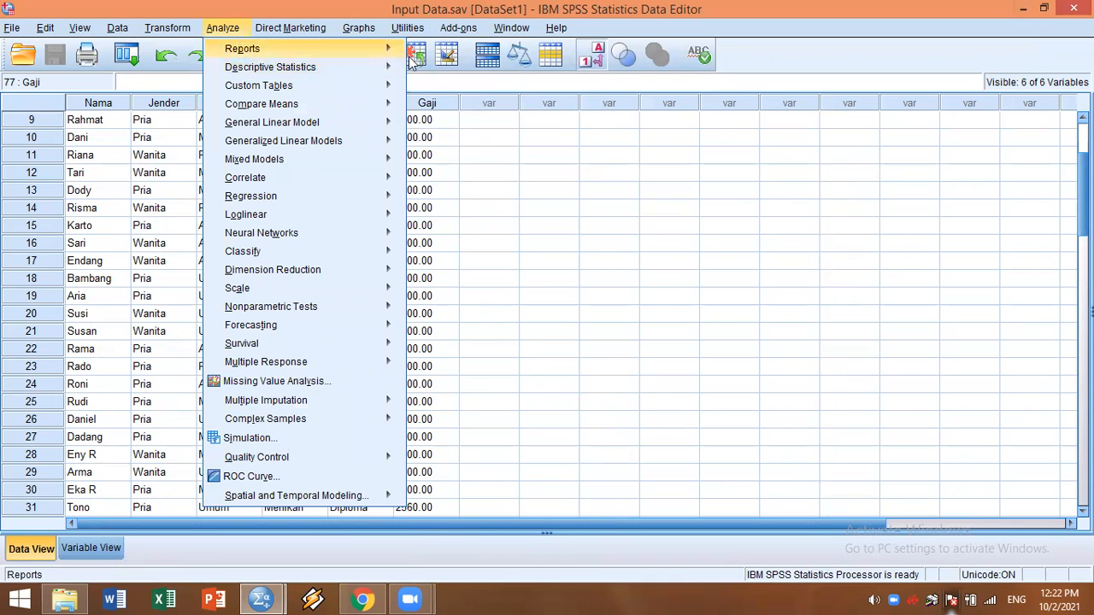
mouse_move(368, 70)
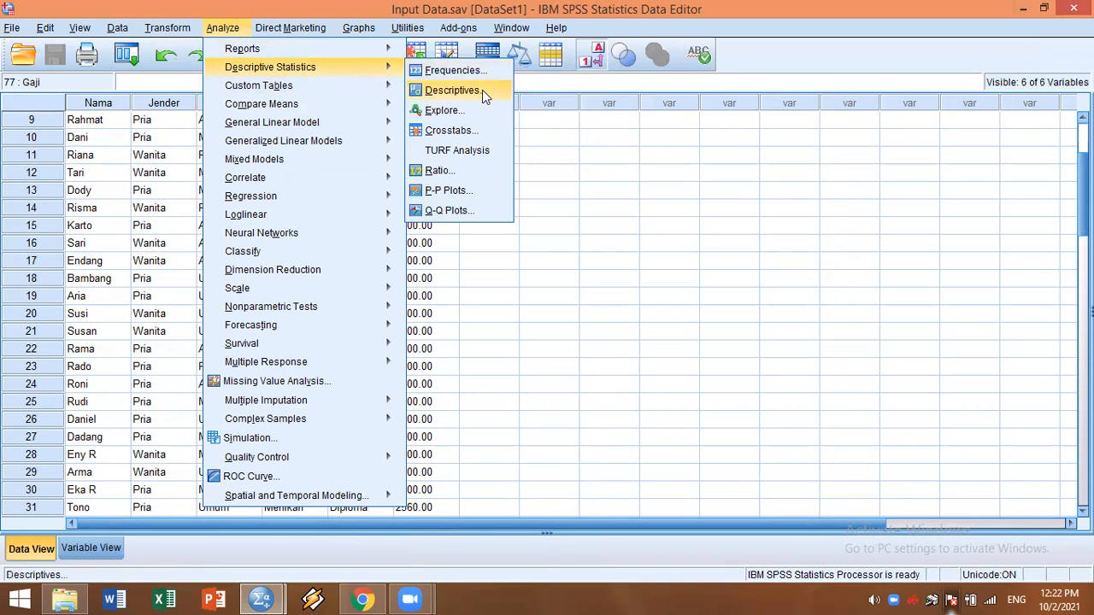
click(484, 133)
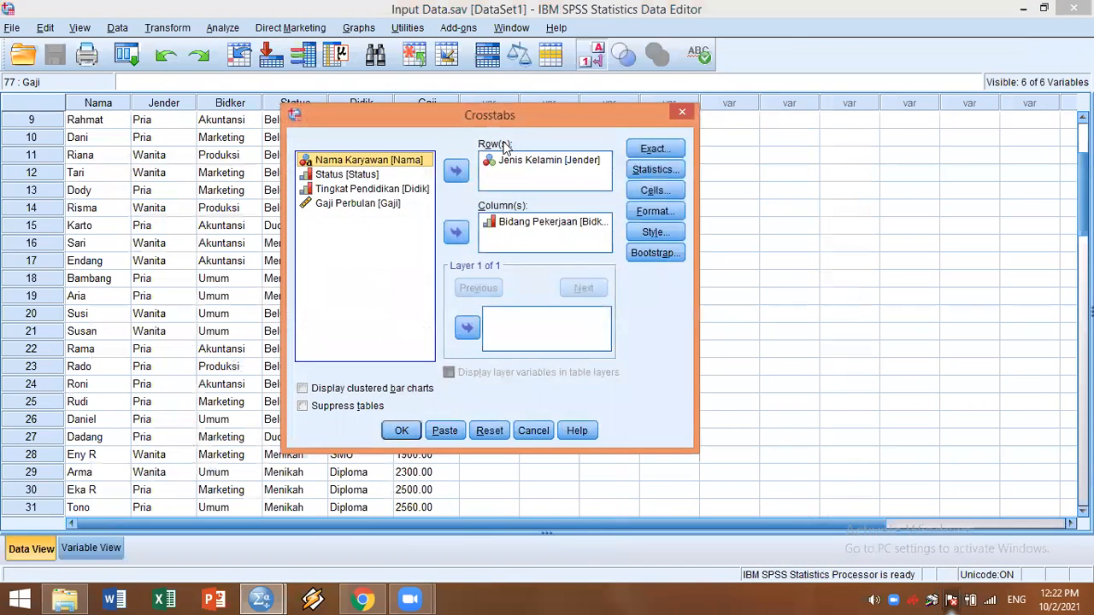
click(542, 166)
click(461, 173)
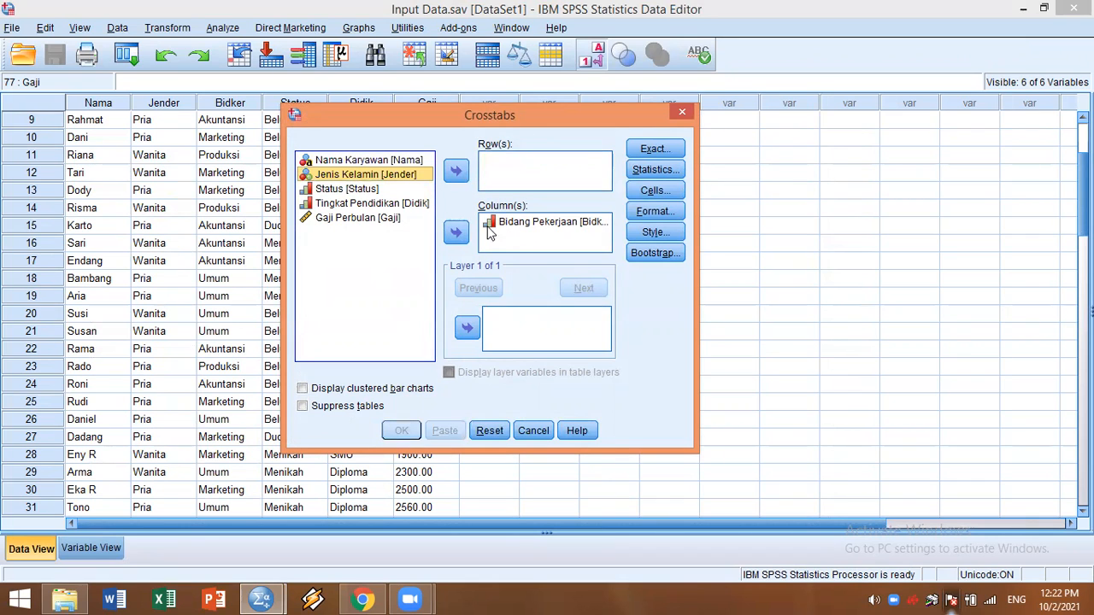
click(530, 224)
click(457, 233)
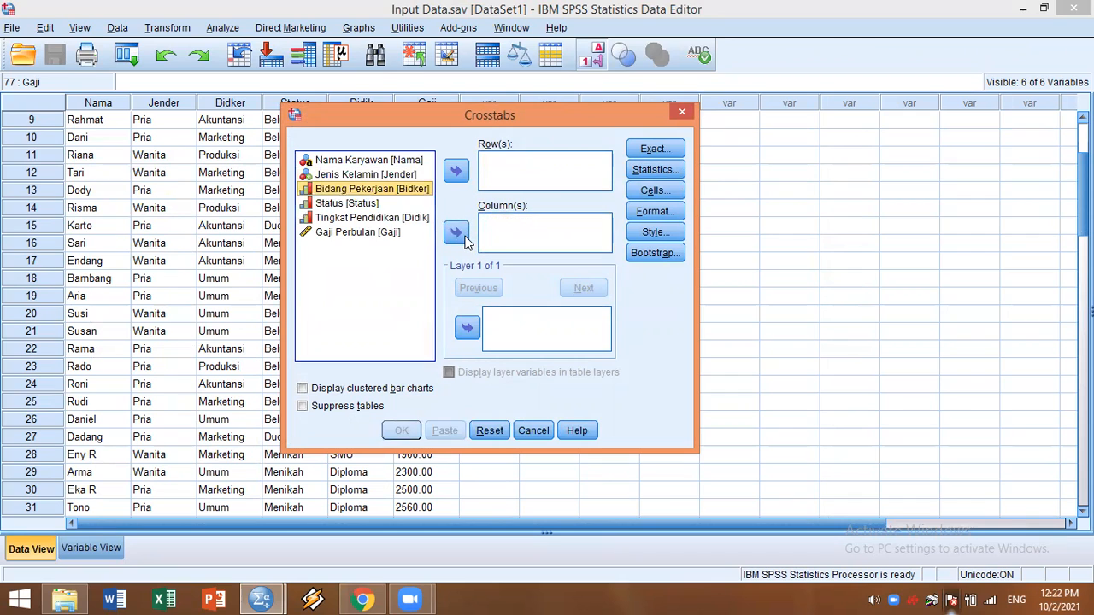
Step: Assign Tingkat Pendidikan as the crosstab's row variable and Bidang Pekerjaan as its column variable
click(357, 232)
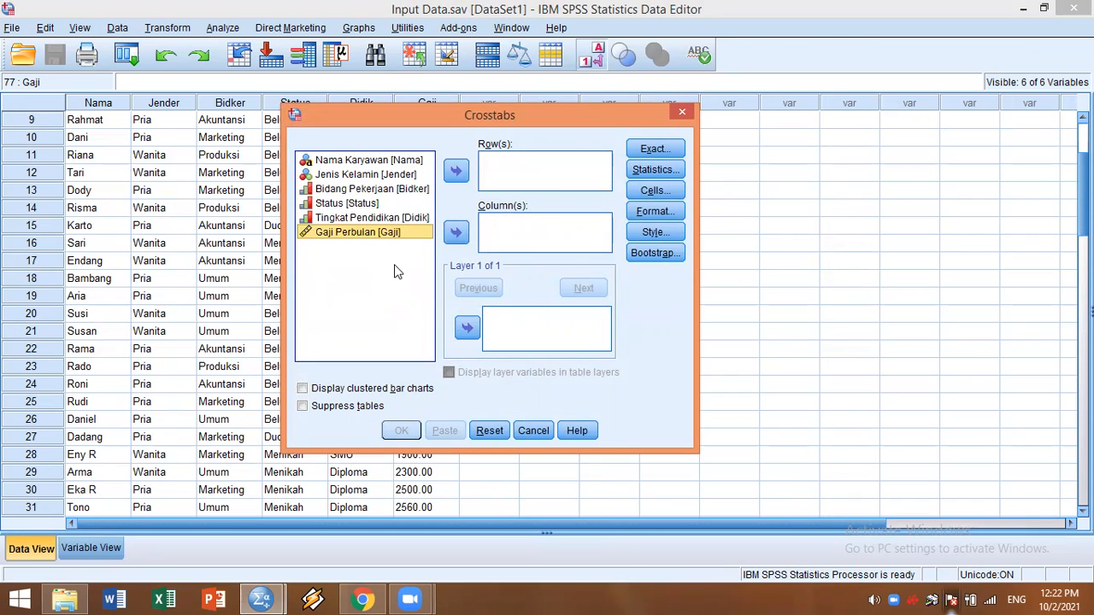
click(398, 220)
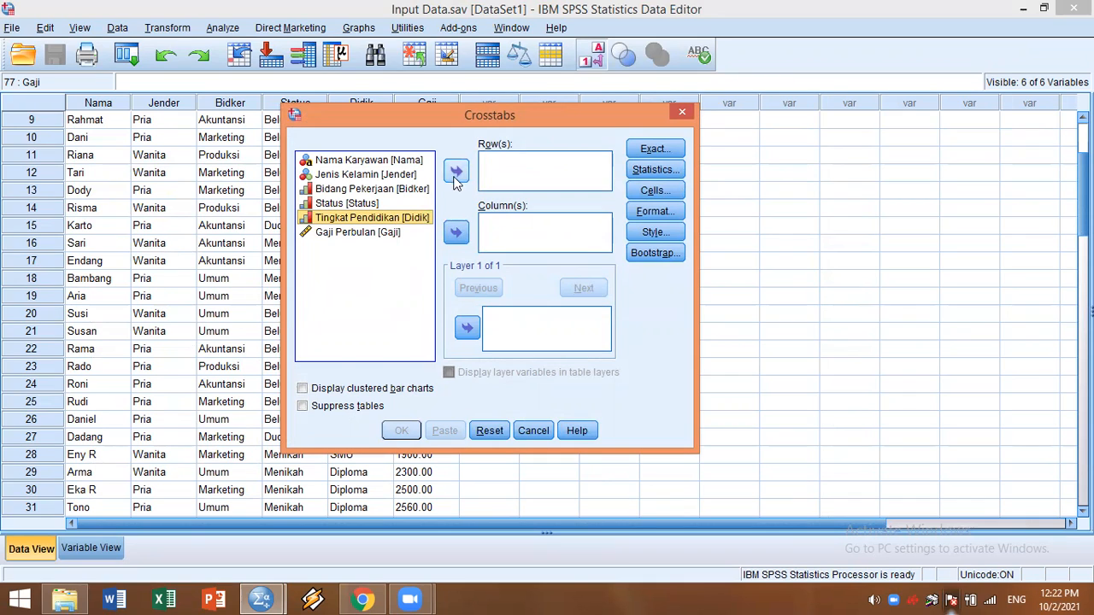
click(456, 172)
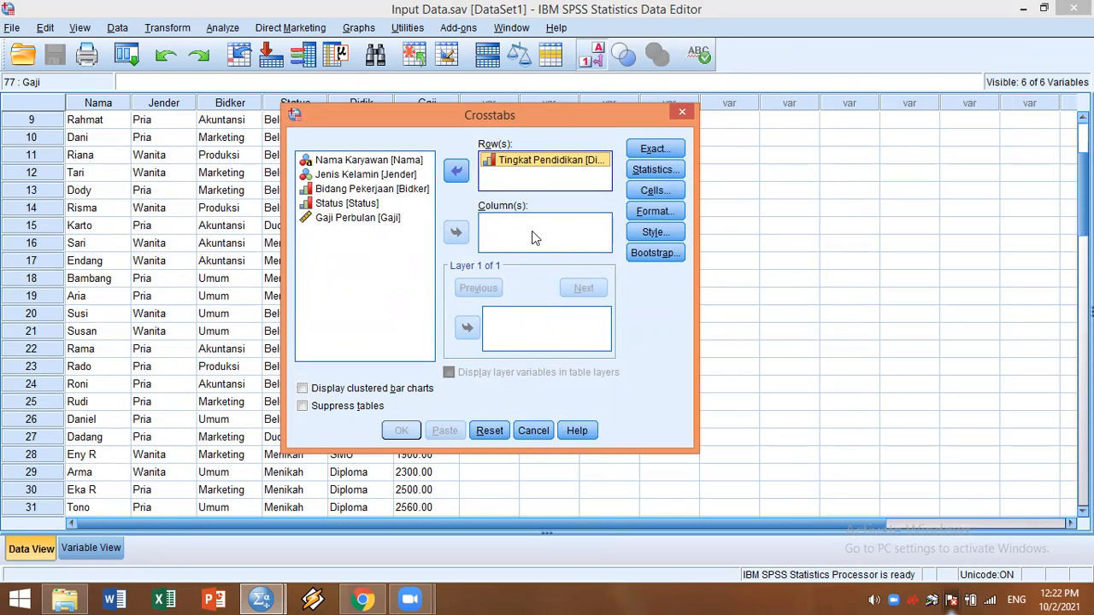
click(402, 192)
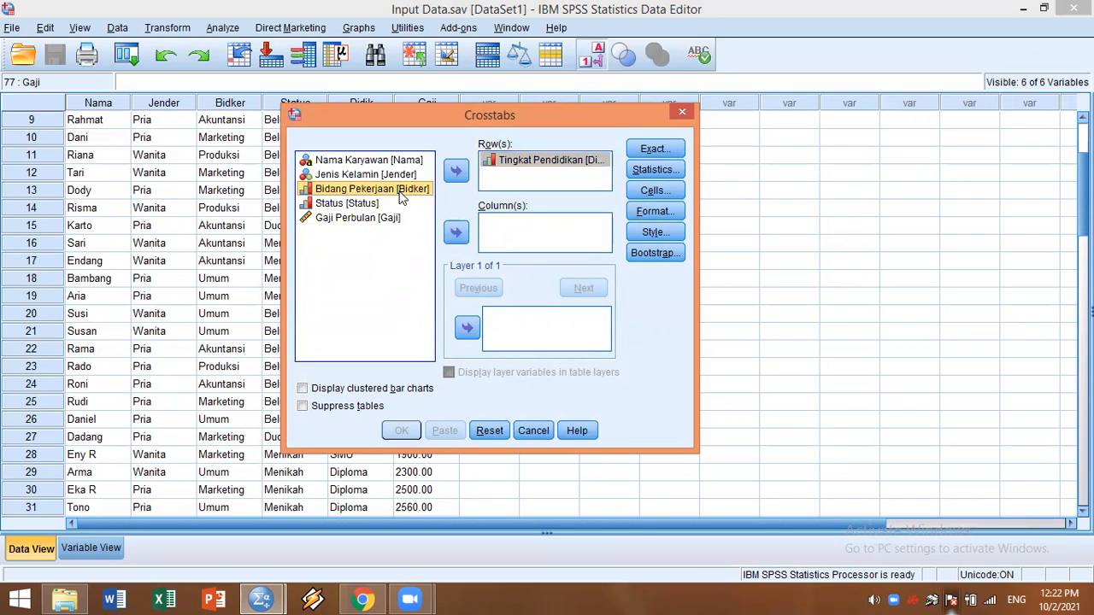
click(455, 232)
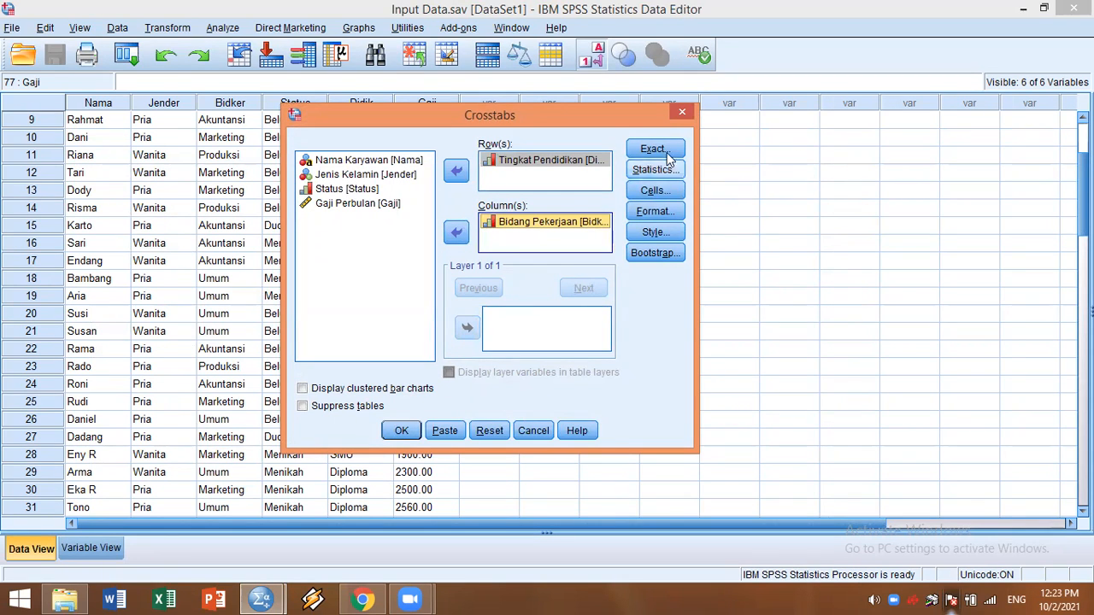
Step: Keep observed counts with row and column percentages in the cell display and run the crosstab analysis
click(675, 192)
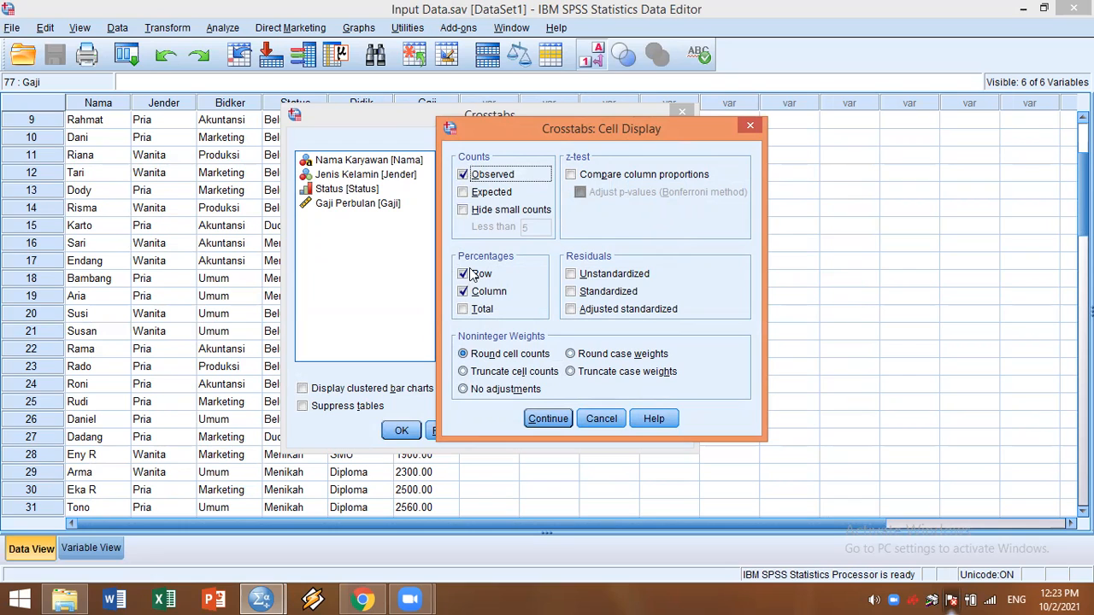
click(551, 419)
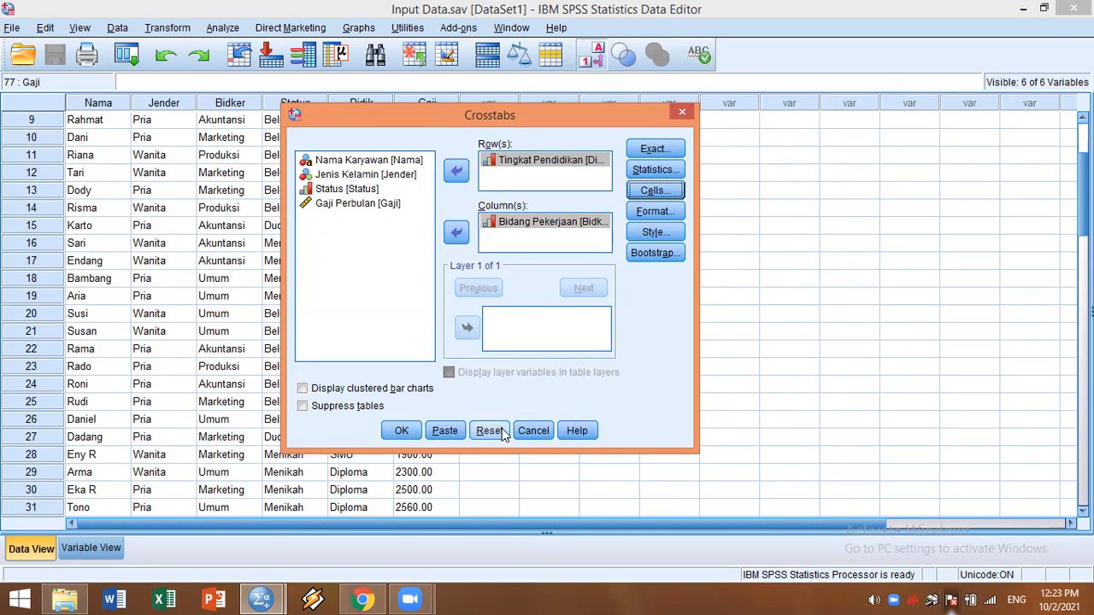
click(401, 430)
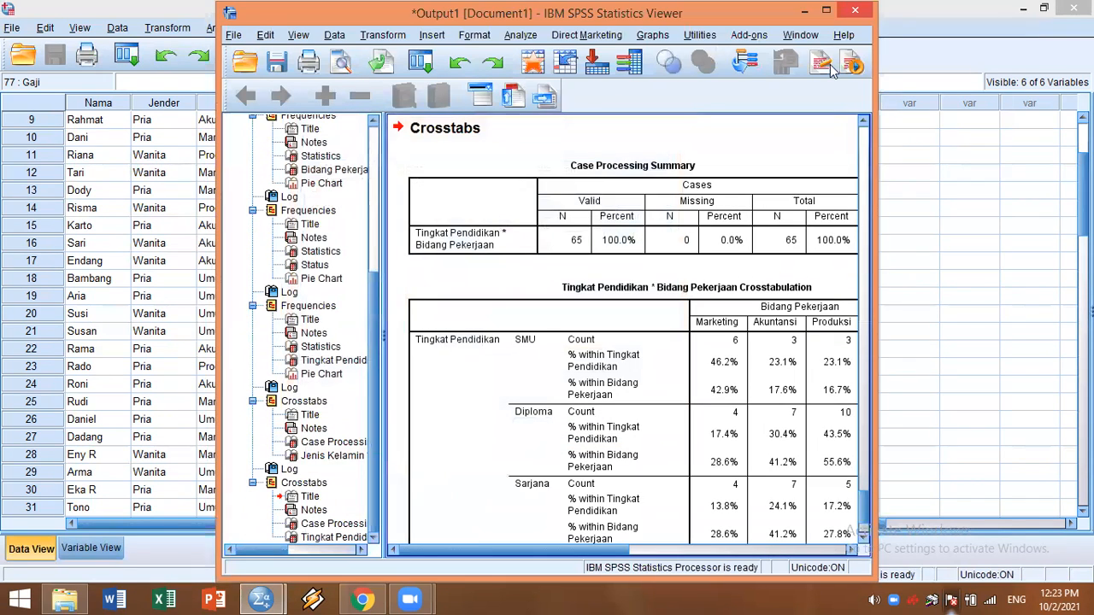
Step: Maximize the output viewer and examine the case processing summary and the Tingkat Pendidikan by Bidang Pekerjaan crosstabulation
click(826, 11)
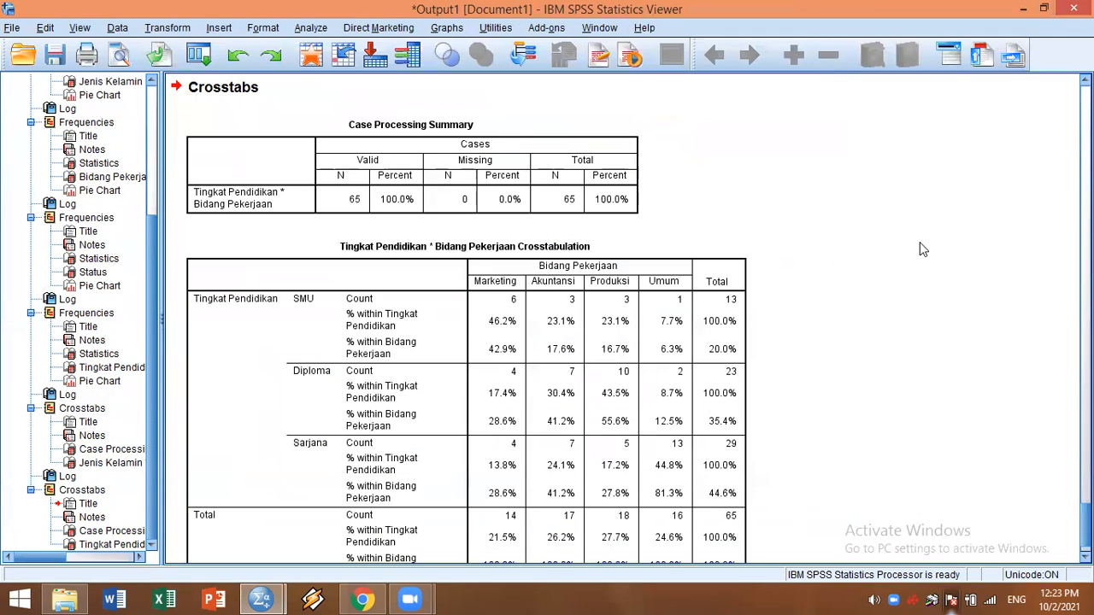
click(493, 226)
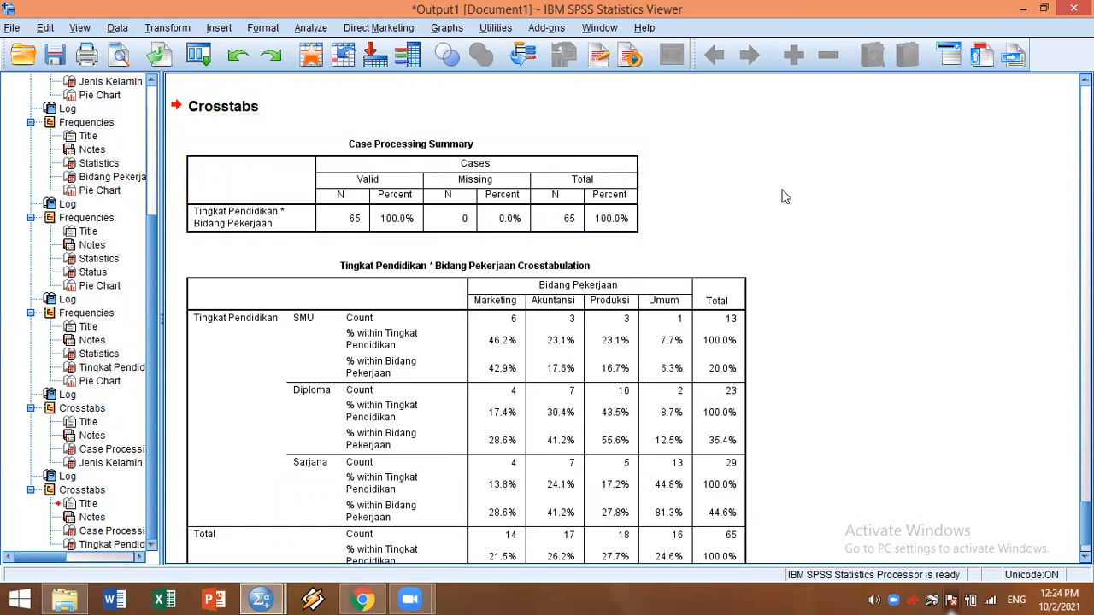
scroll(779, 181, down, 2)
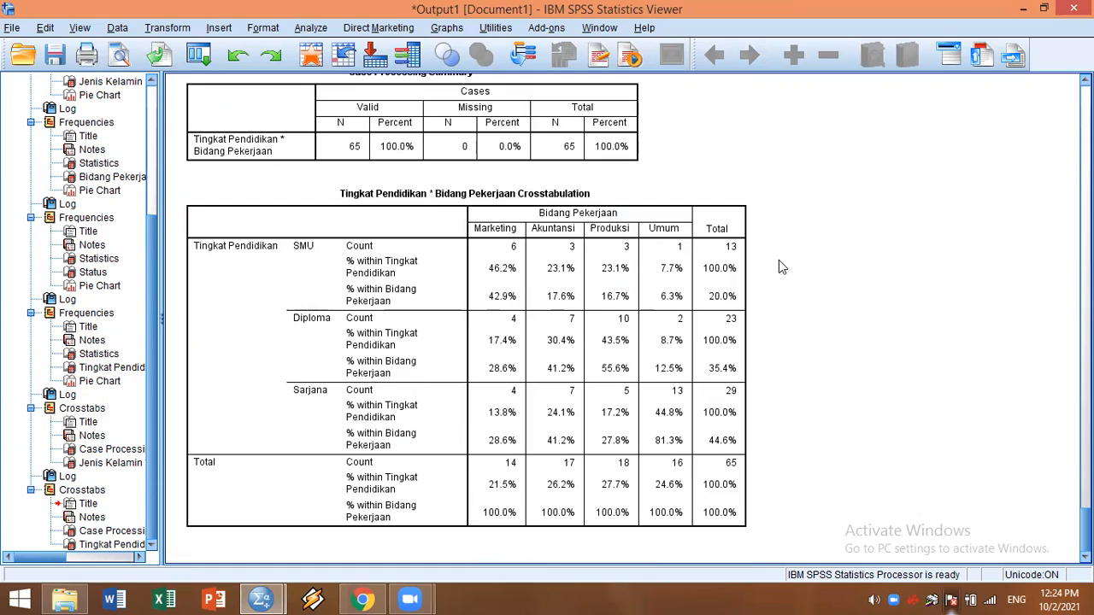
click(730, 282)
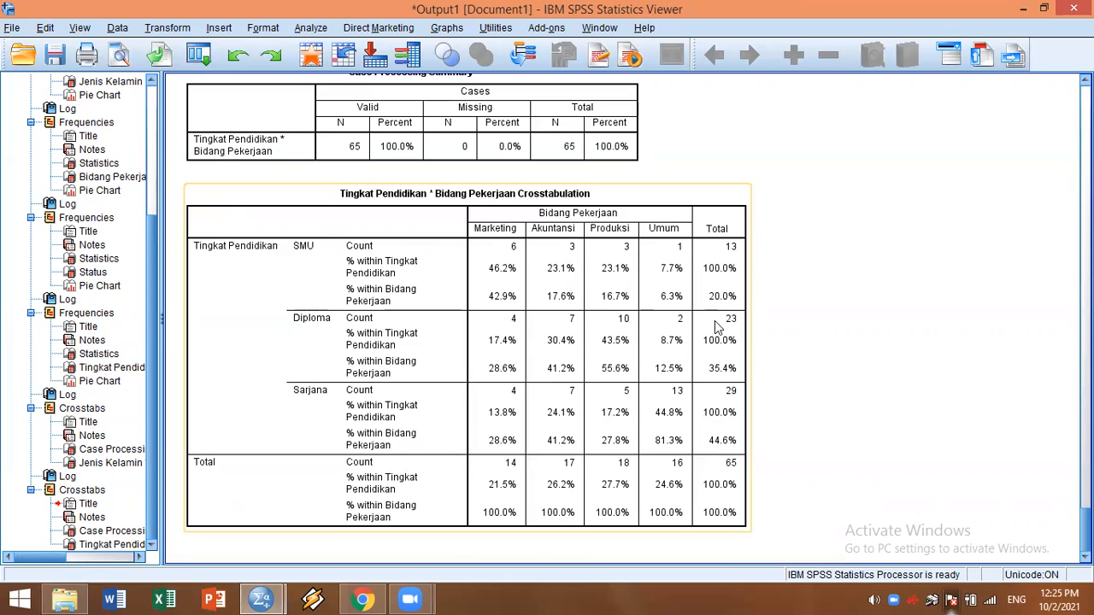
click(759, 367)
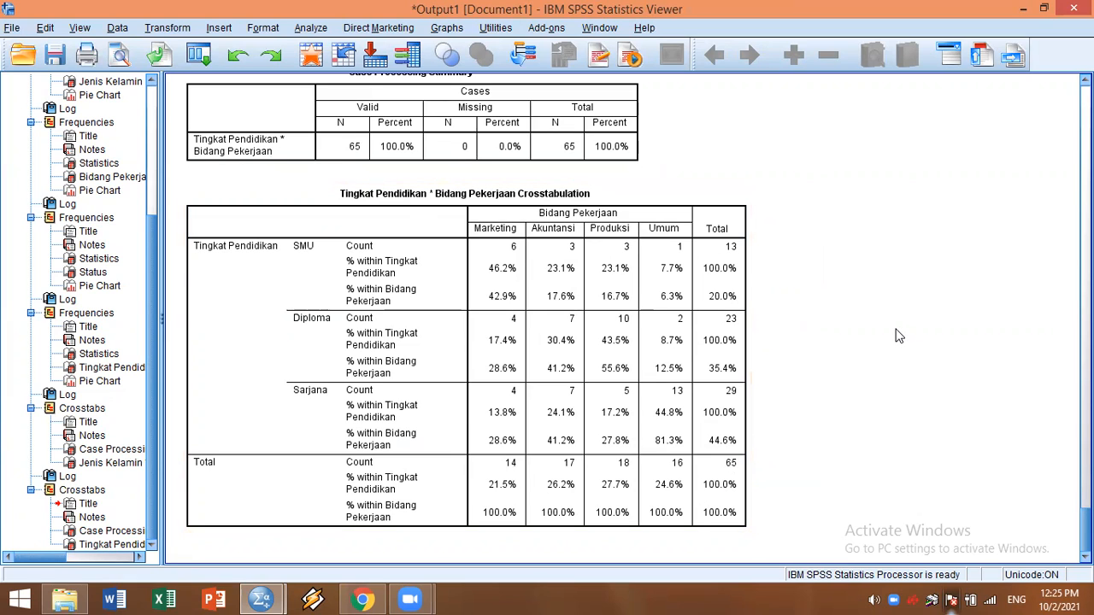
scroll(888, 338, up, 2)
scroll(940, 274, down, 2)
Step: Return to the Input Data.sav dataset and set up a Frequencies analysis with Gaji Perbulan in place of Tingkat Pendidikan
click(1025, 9)
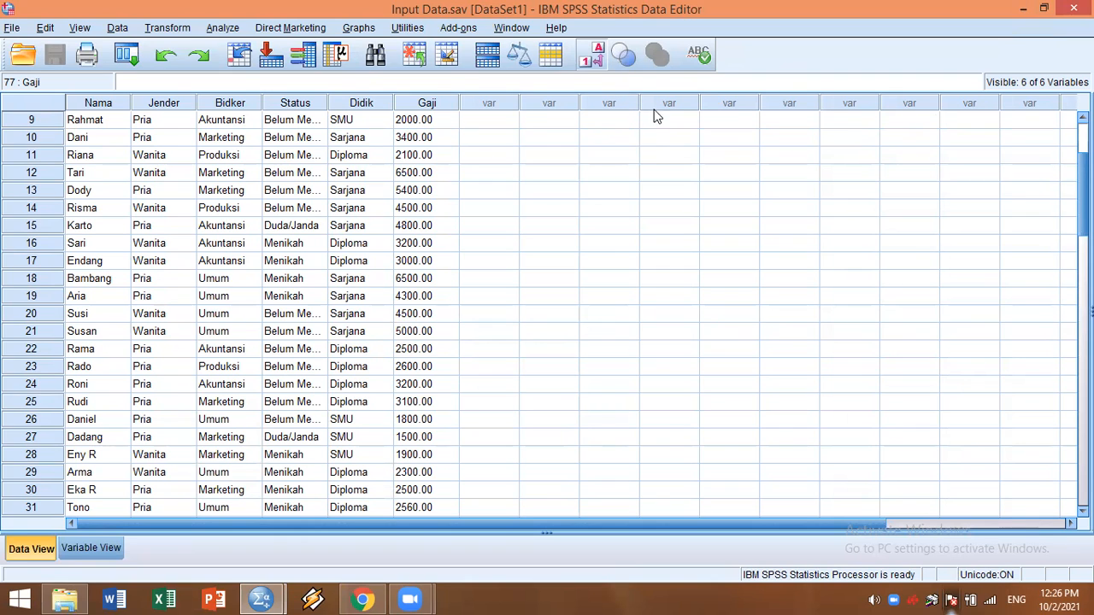
click(227, 30)
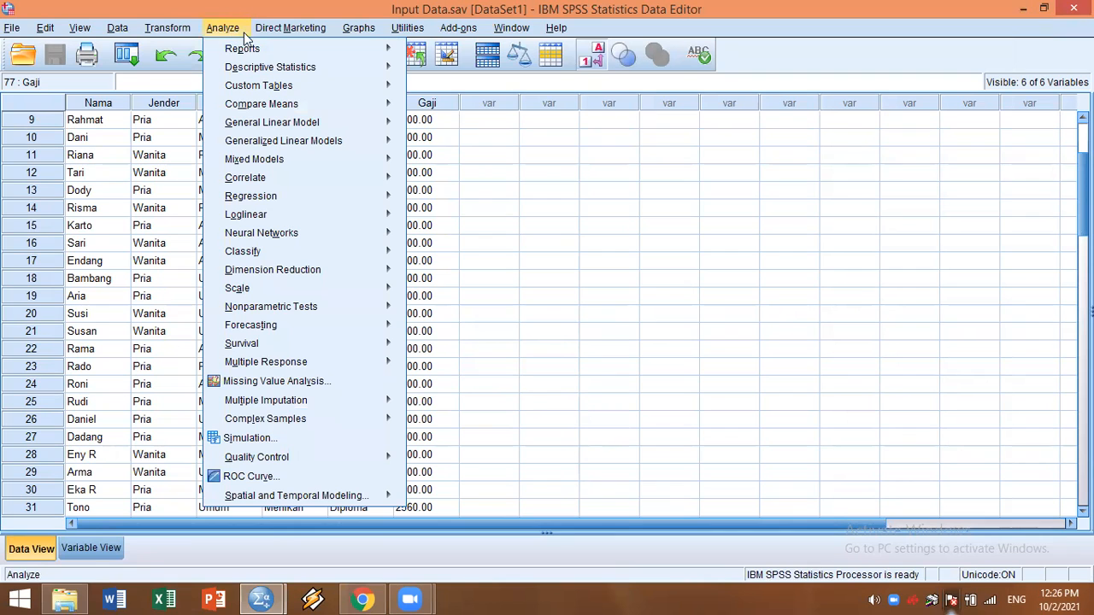
mouse_move(282, 73)
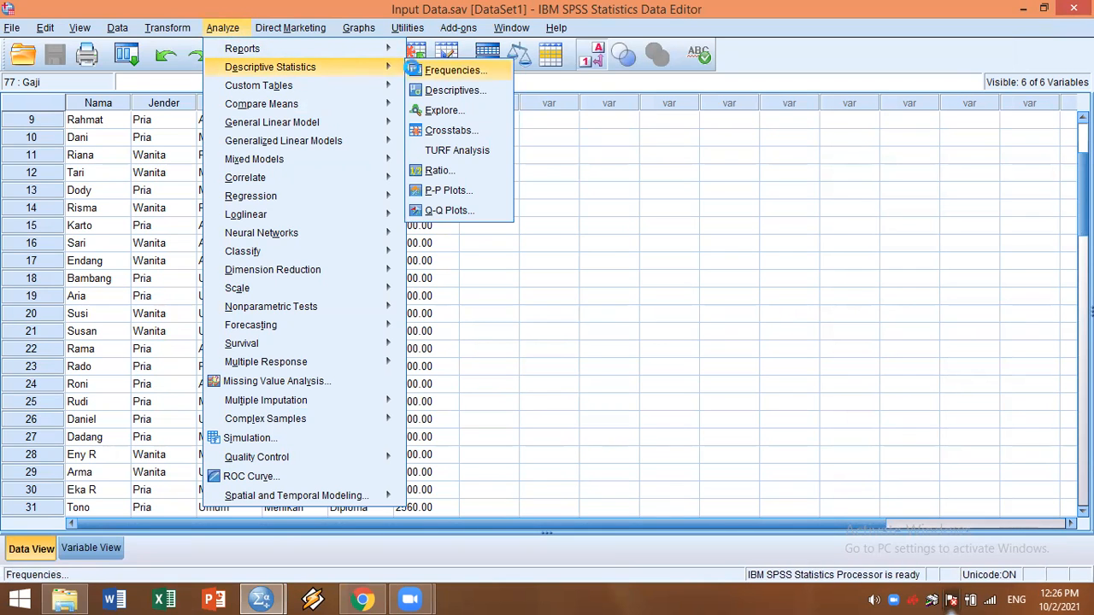
click(415, 69)
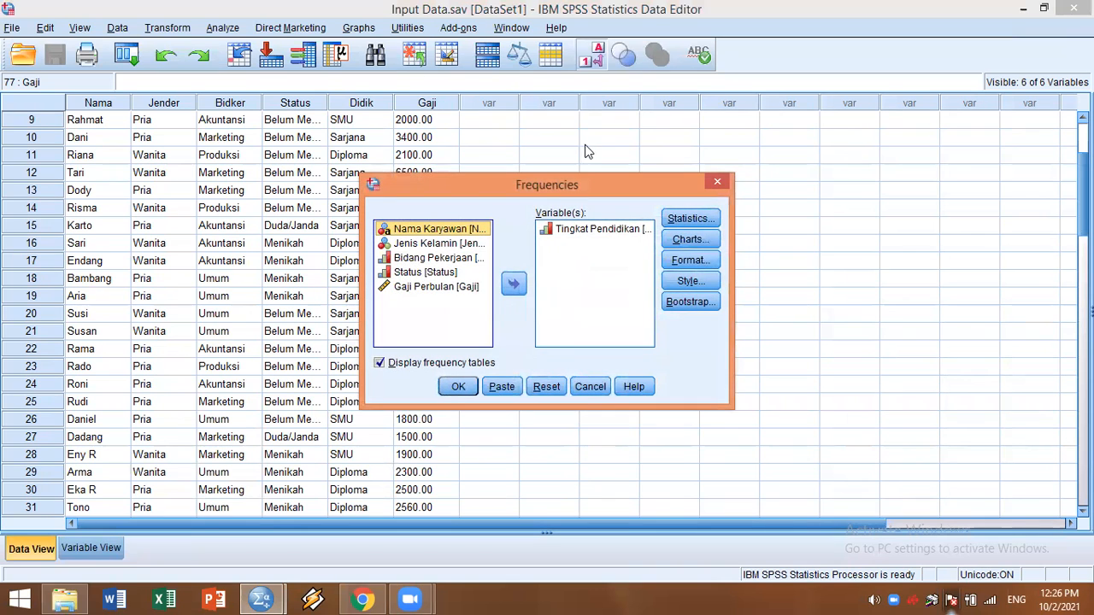
click(609, 230)
click(513, 285)
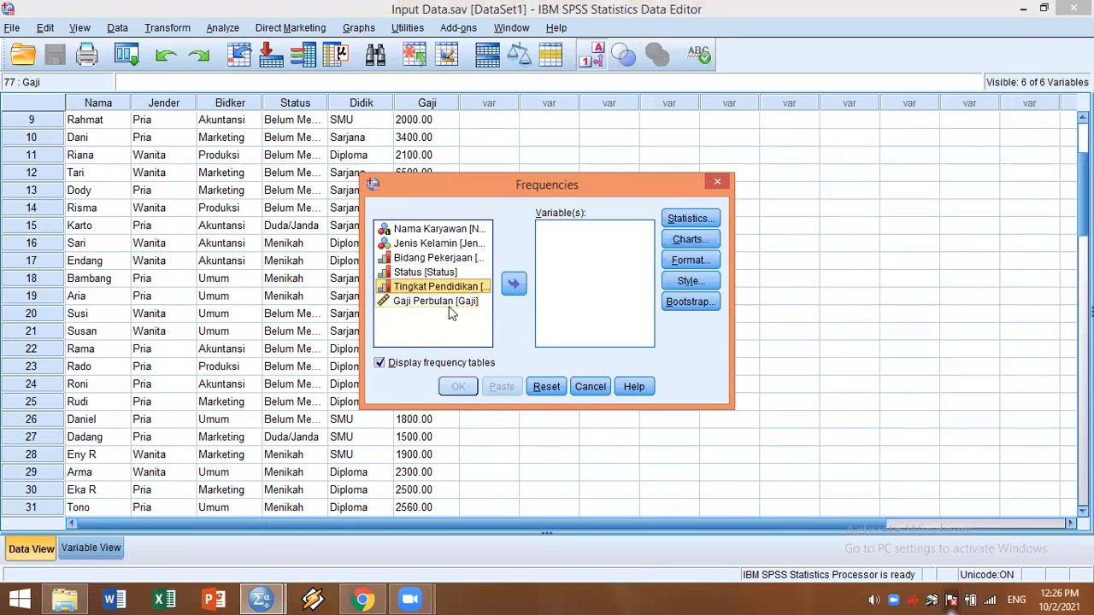
click(434, 301)
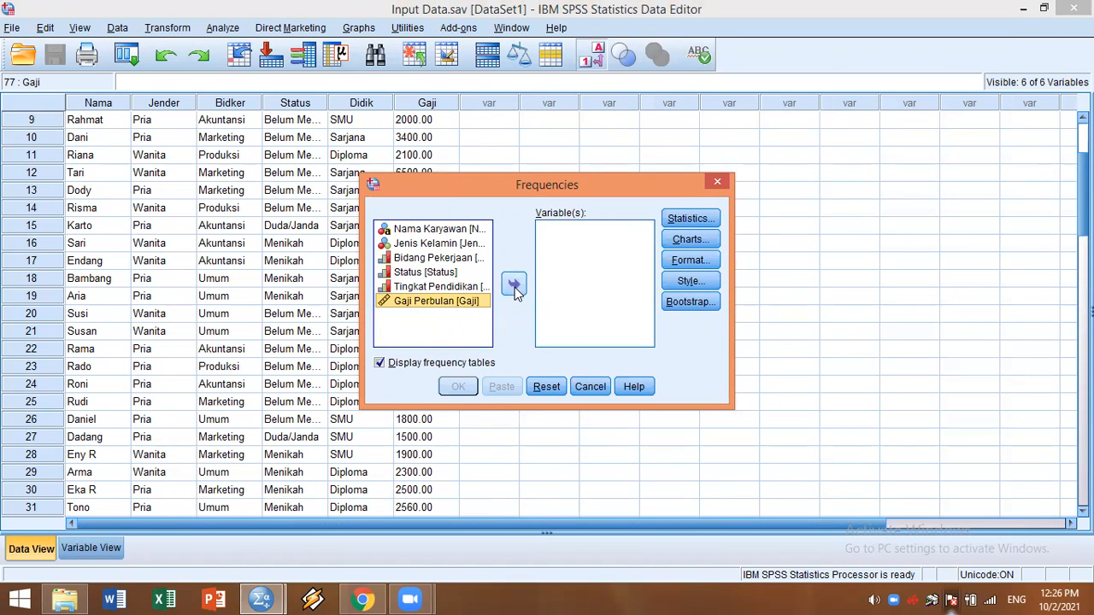
click(515, 286)
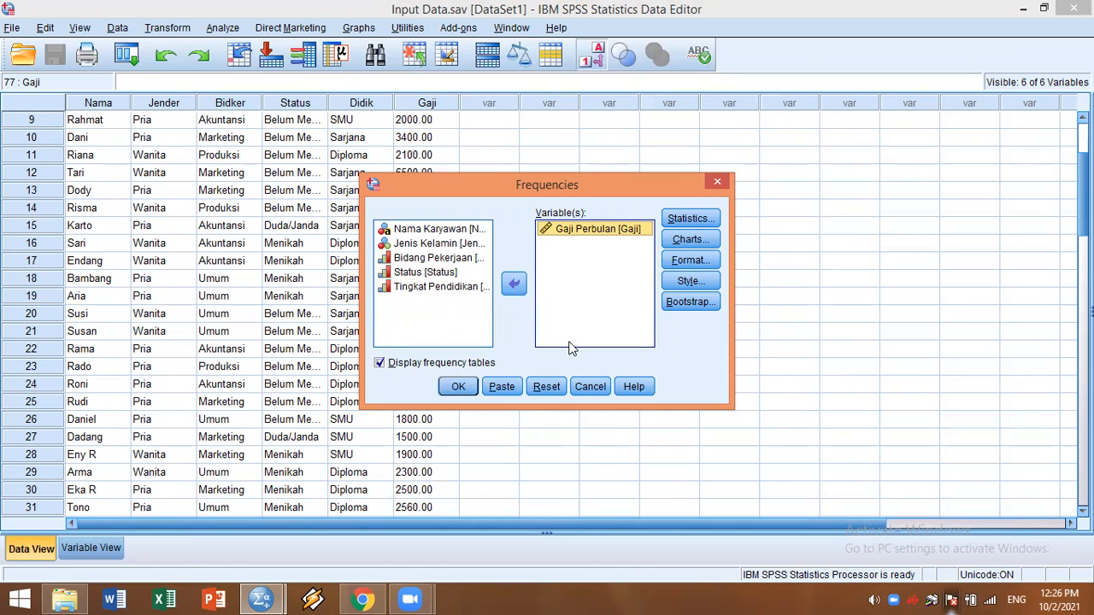
Step: Request quartiles and the 10th and 80th percentiles in the Frequencies statistics for Gaji Perbulan
click(679, 222)
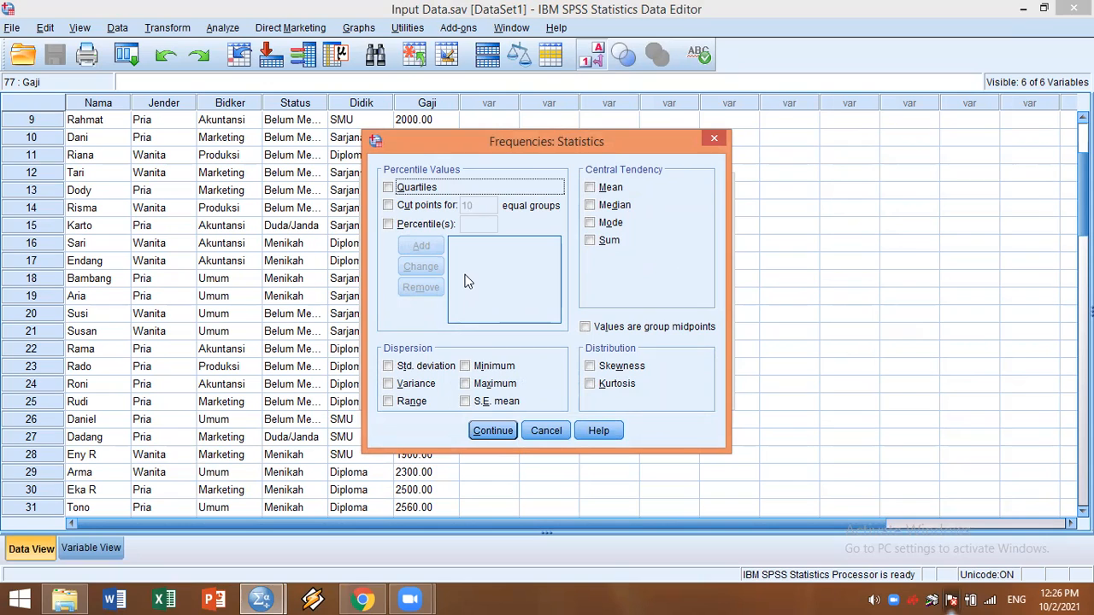
click(396, 191)
click(409, 226)
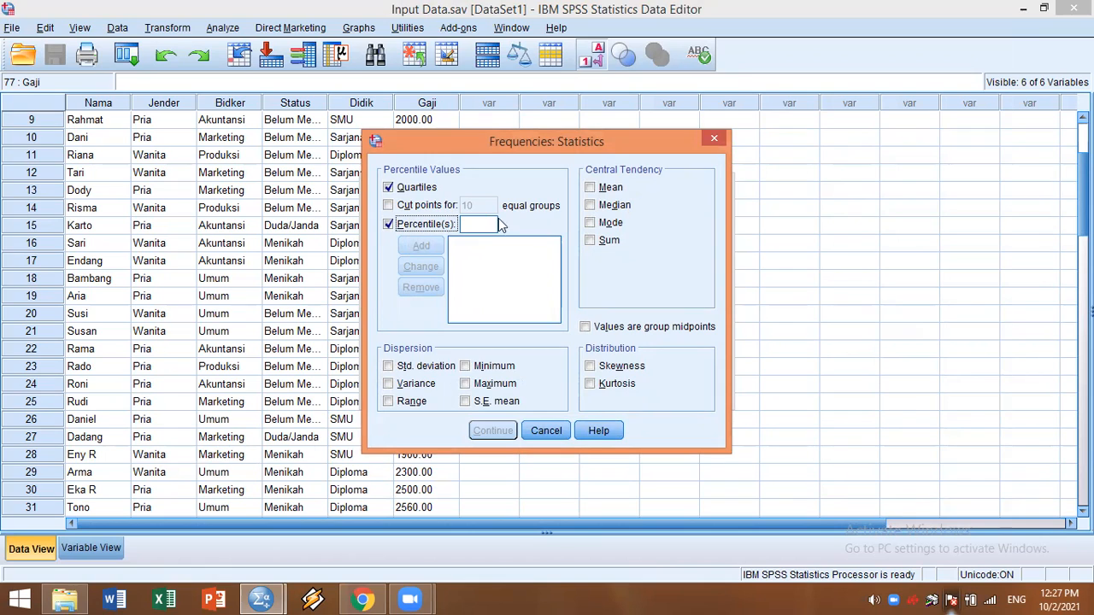
click(484, 222)
text(10)
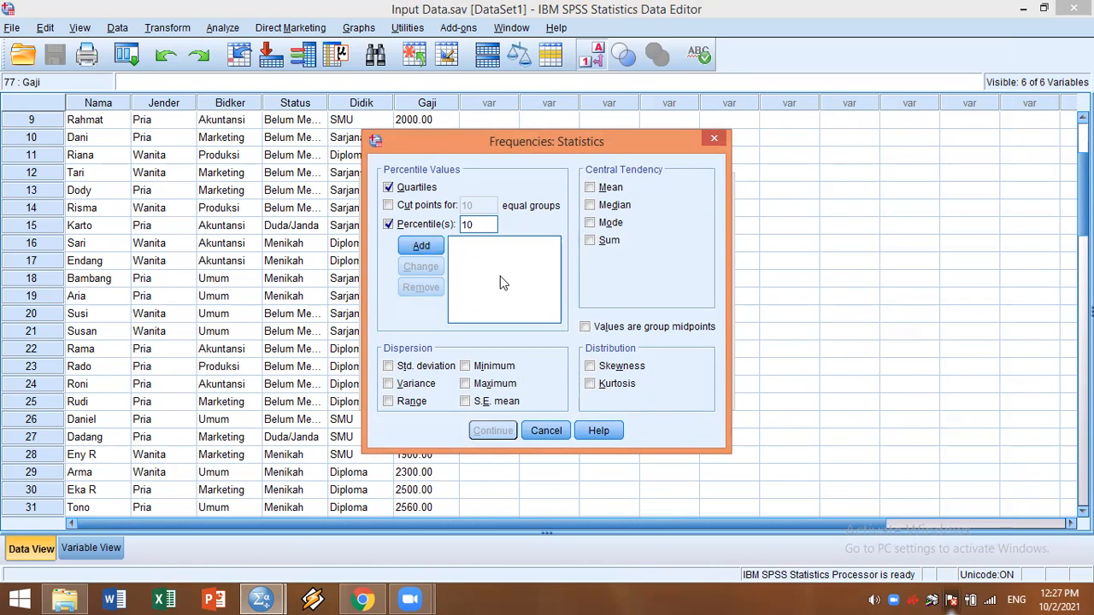
click(423, 247)
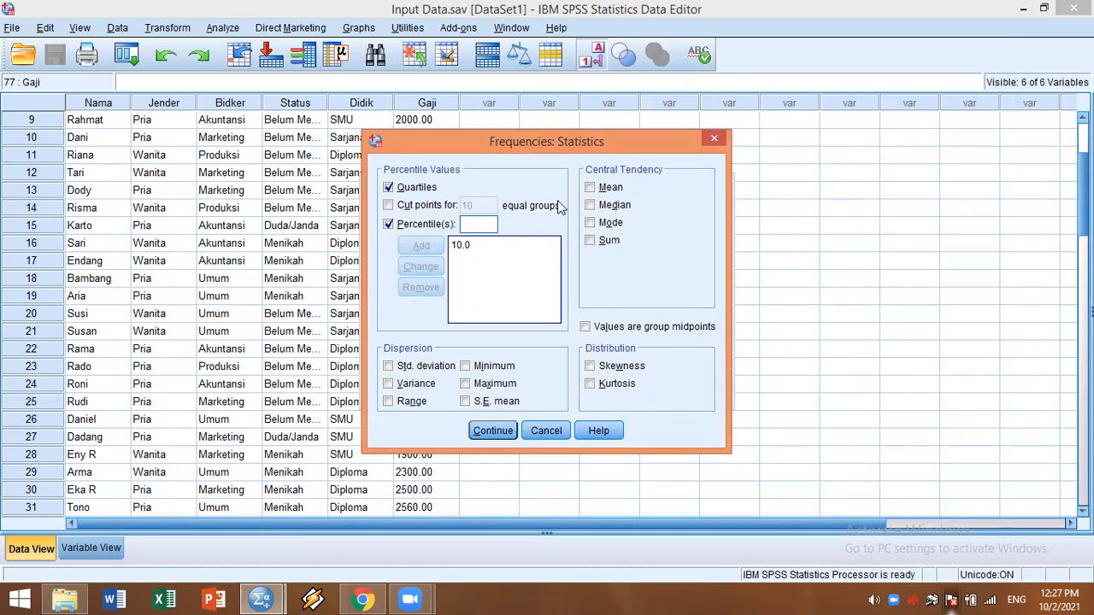
click(494, 227)
text(8)
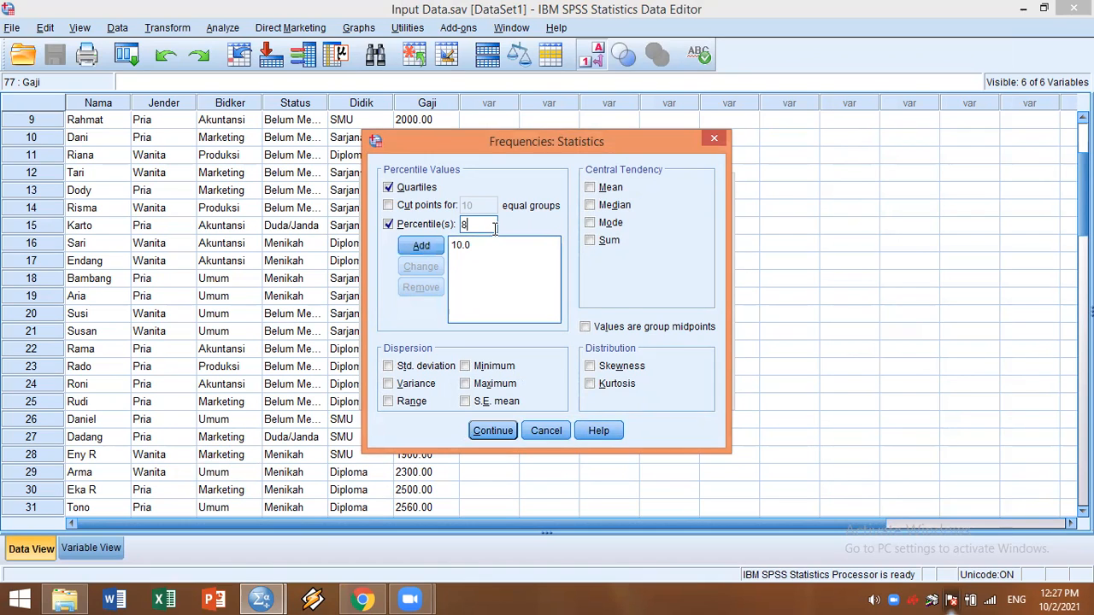
text(0)
click(420, 246)
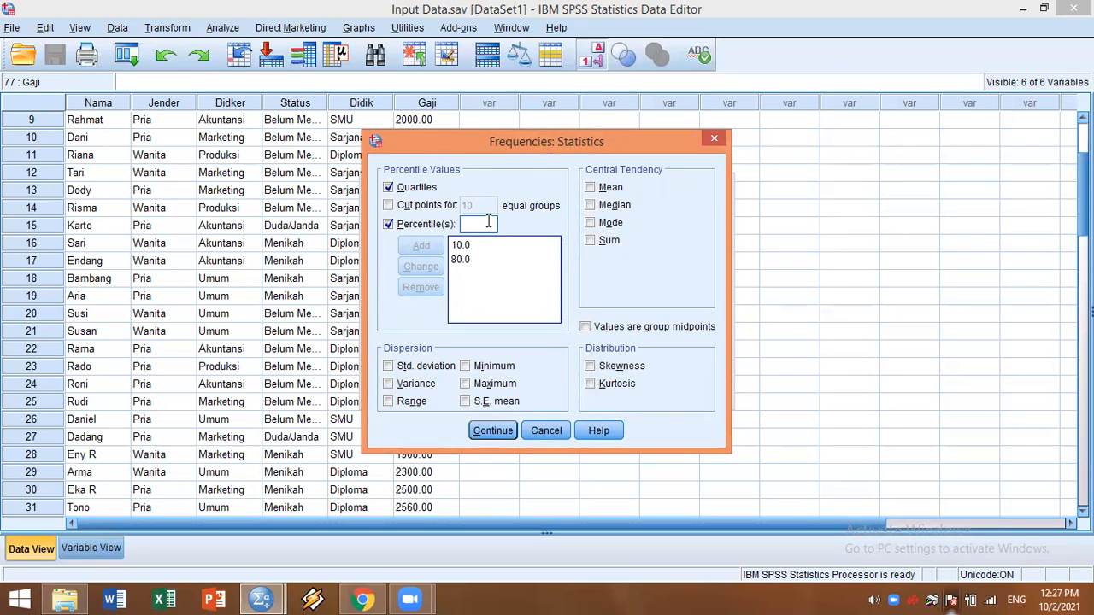
Step: Request all dispersion measures for Gaji Perbulan: standard deviation, variance, range, minimum, maximum and standard error of the mean
click(407, 374)
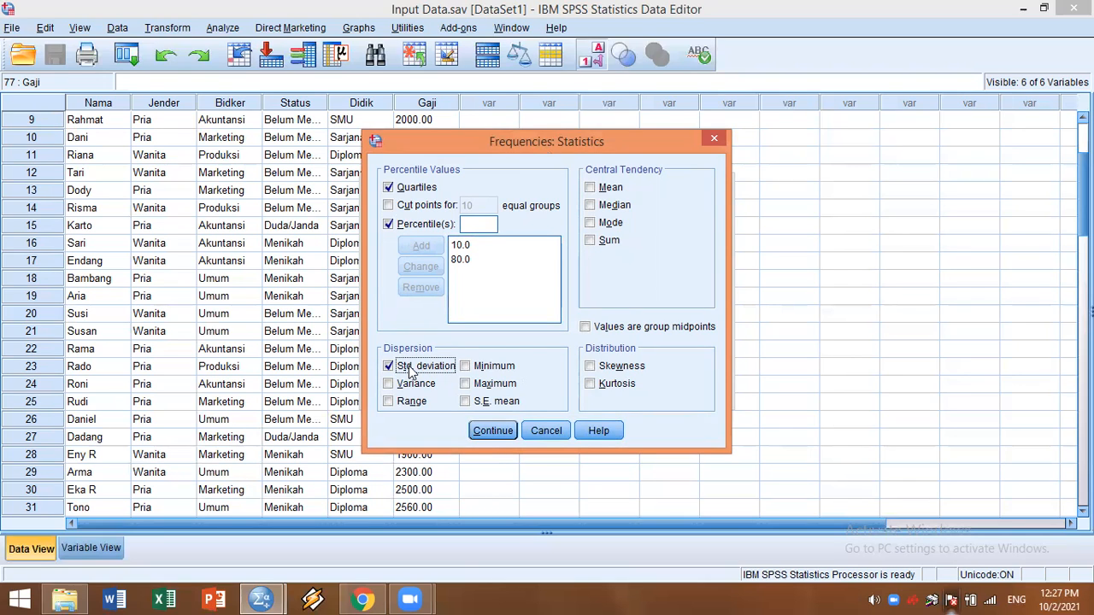
click(415, 385)
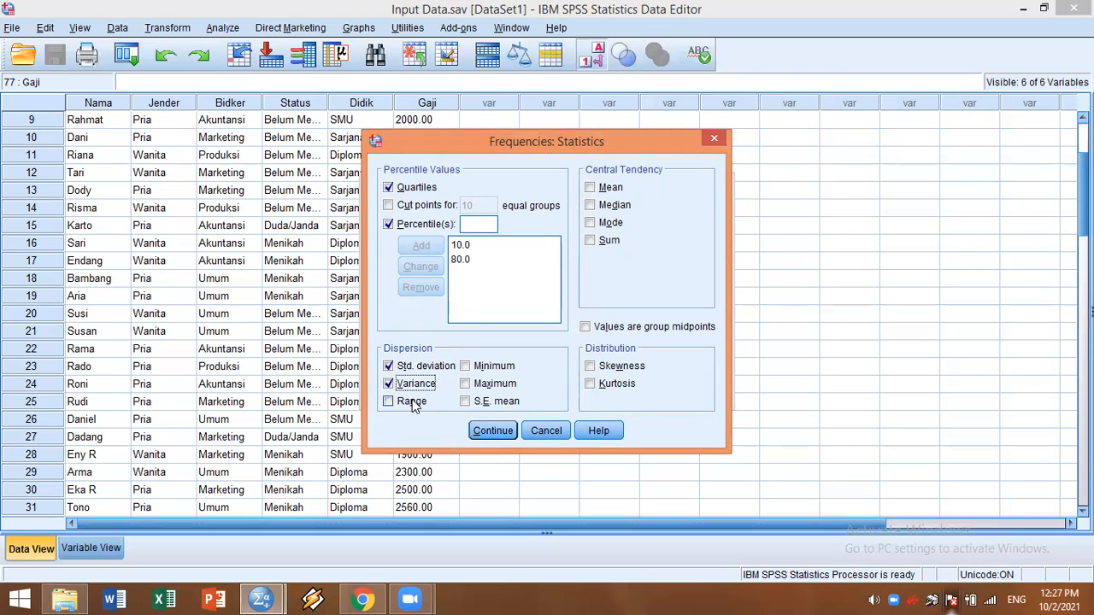
click(414, 406)
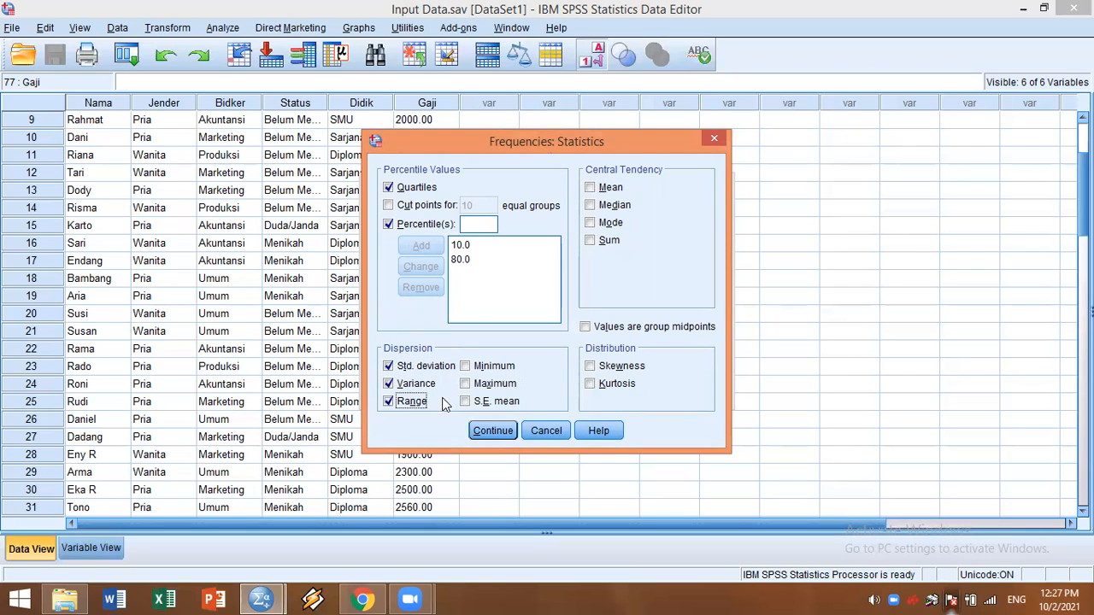
click(501, 367)
click(501, 388)
click(496, 405)
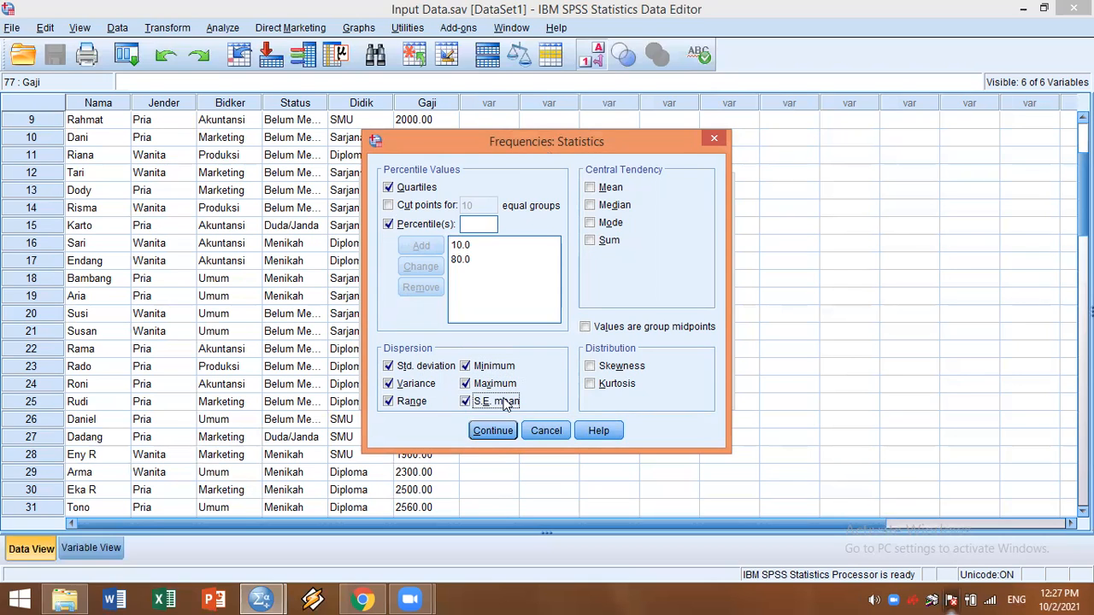
Step: Add skewness and kurtosis plus the mean, median, mode and sum to the requested statistics, and accept the statistics settings
click(615, 371)
click(626, 386)
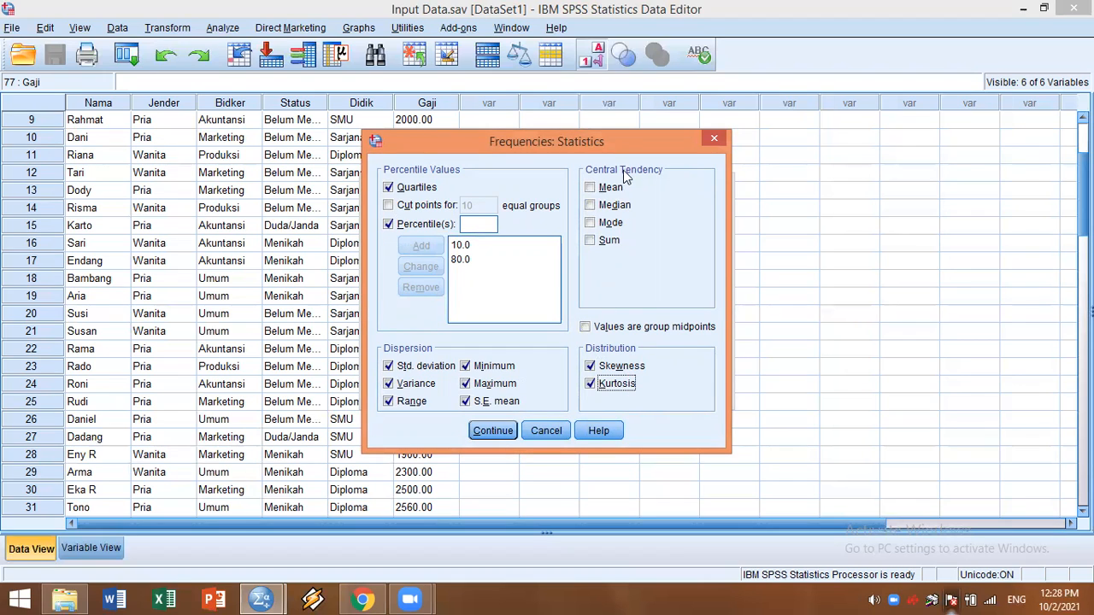
click(604, 189)
click(607, 208)
click(610, 224)
click(609, 242)
click(500, 433)
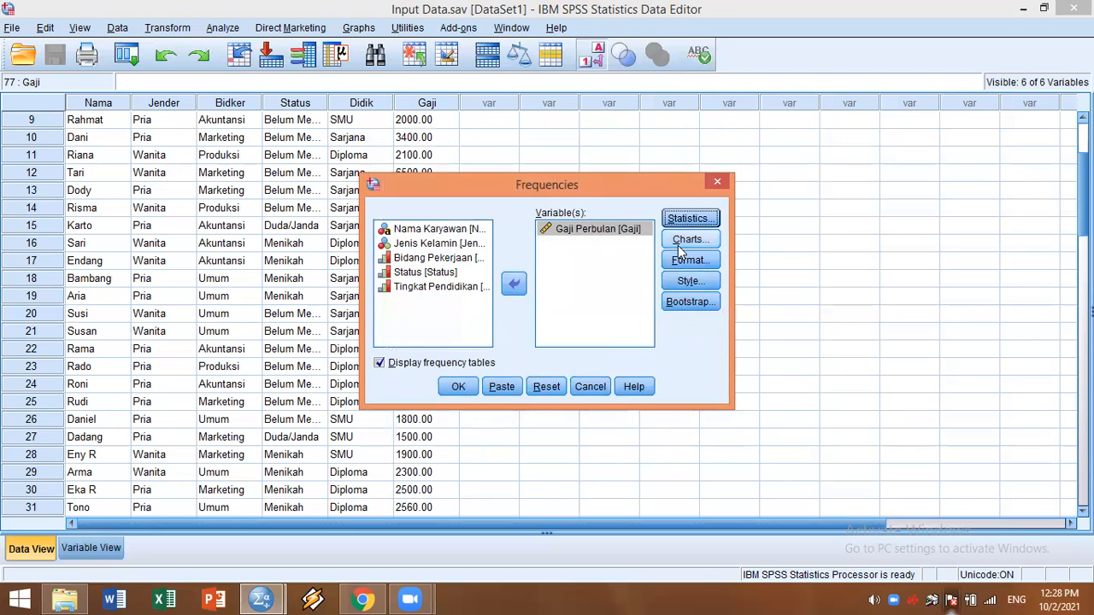
Step: Chart Gaji Perbulan as a histogram with a normal curve instead of a pie chart, and run the Frequencies analysis
click(681, 244)
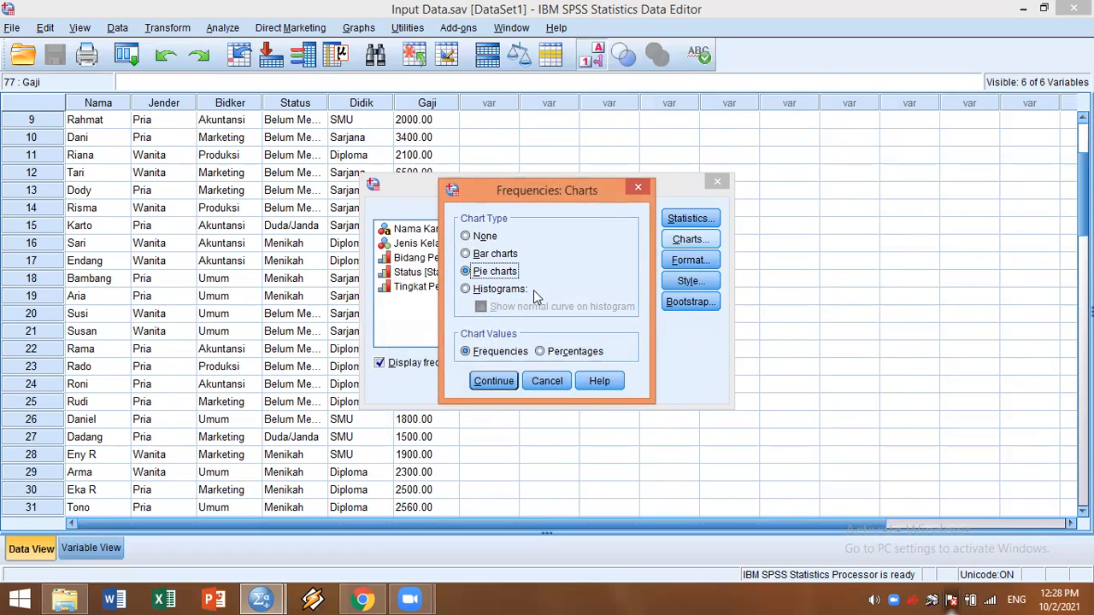
click(504, 290)
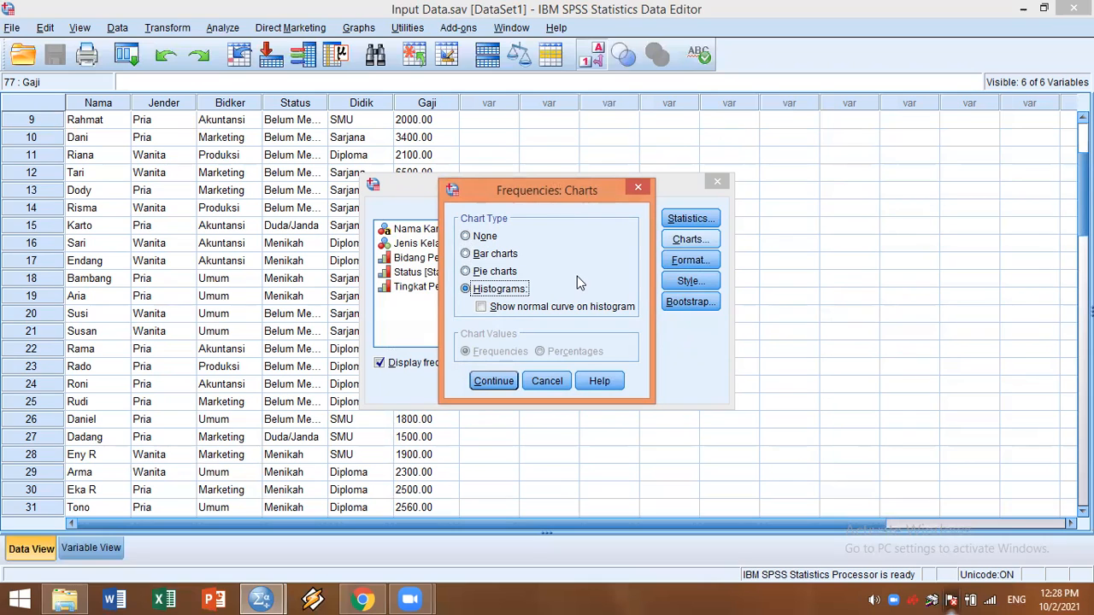
click(481, 307)
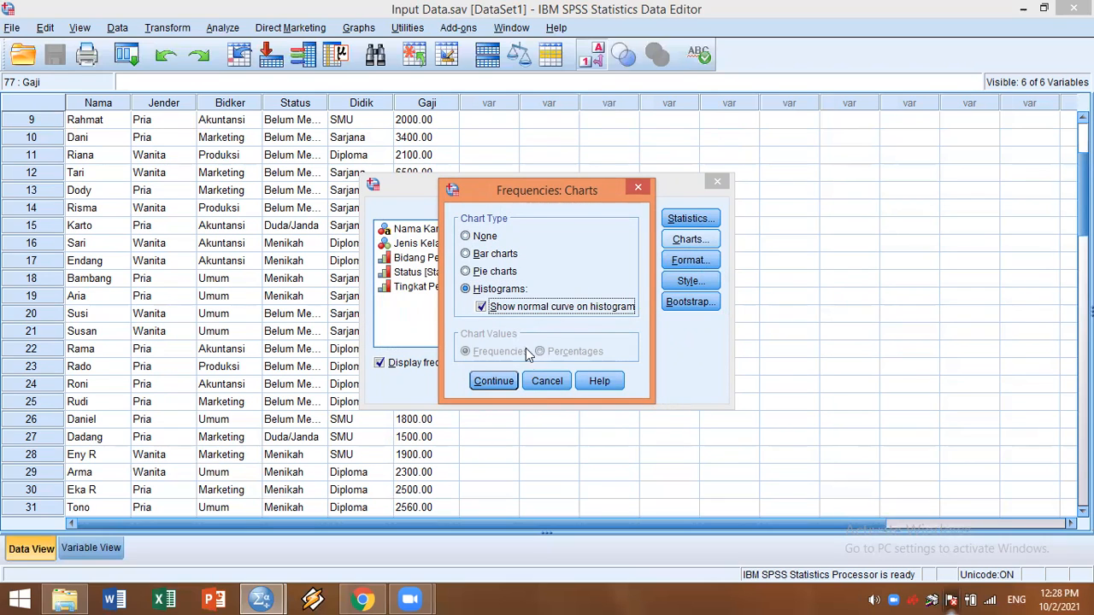
click(493, 381)
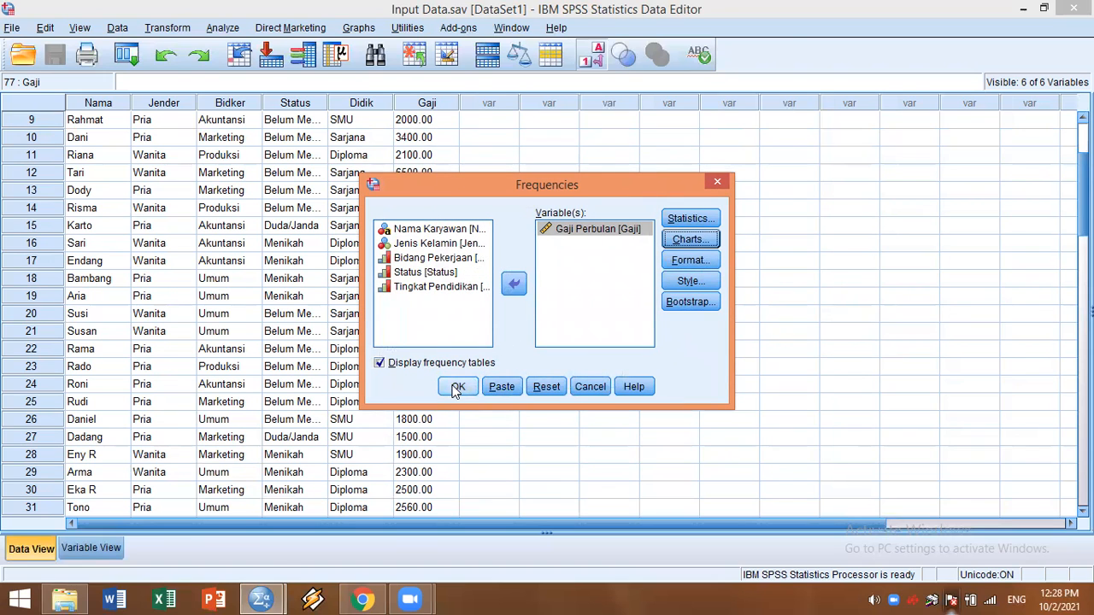
click(457, 387)
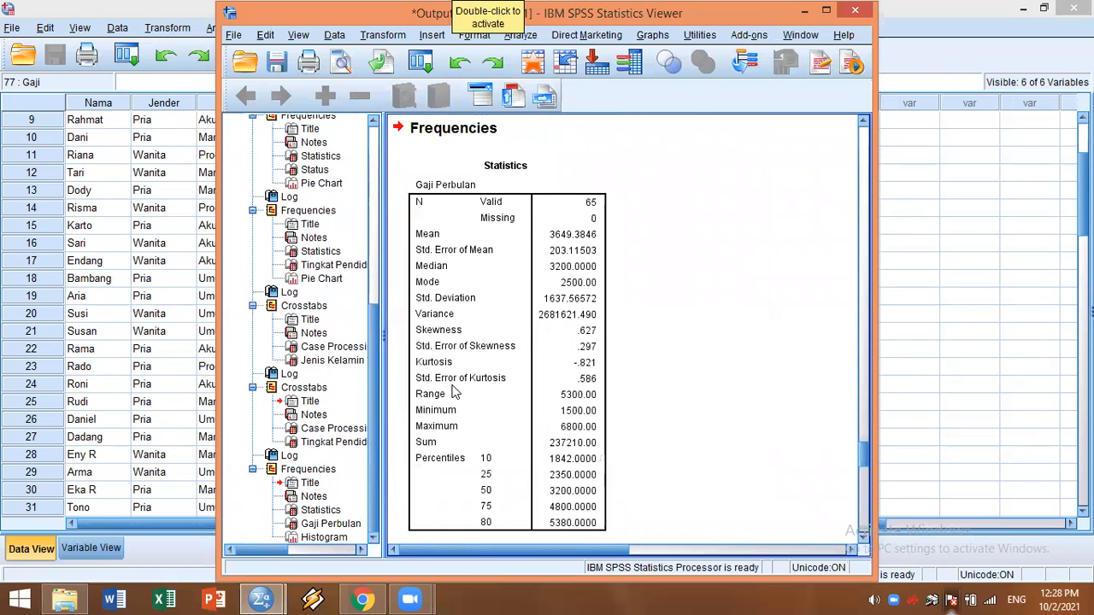
Step: Maximize the output viewer and examine the Gaji Perbulan frequency table and Statistics table, including its dispersion, distribution and percentile rows
click(826, 10)
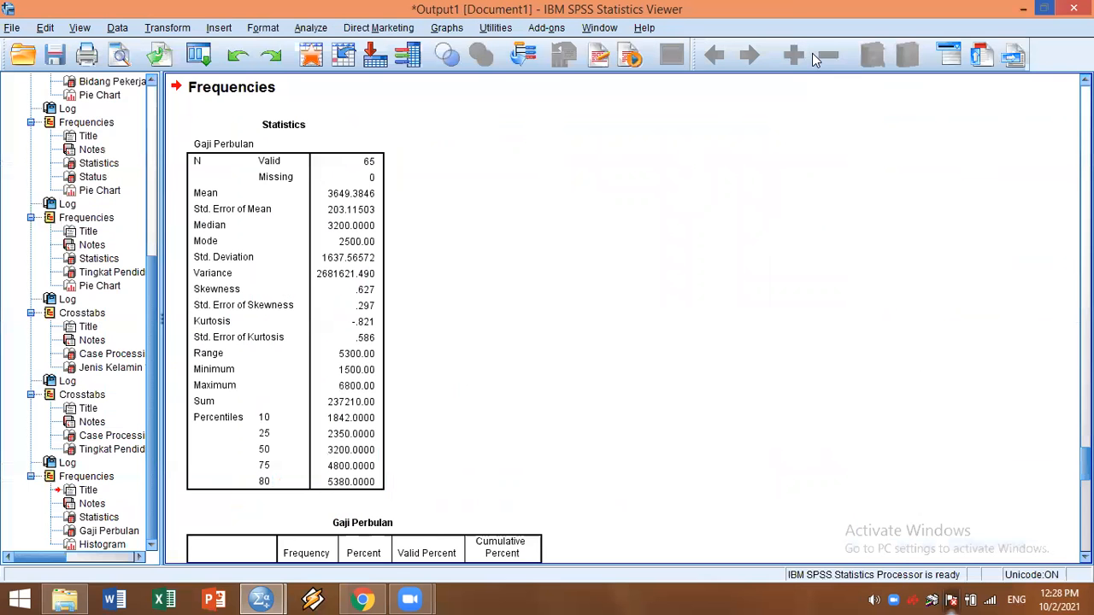
scroll(880, 311, down, 20)
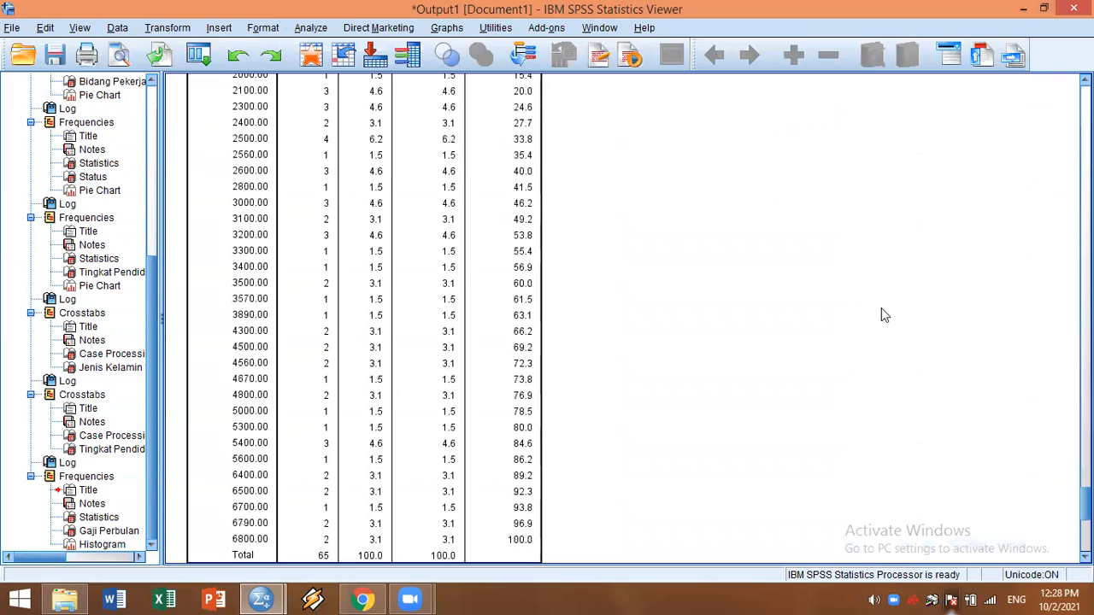
scroll(885, 312, up, 15)
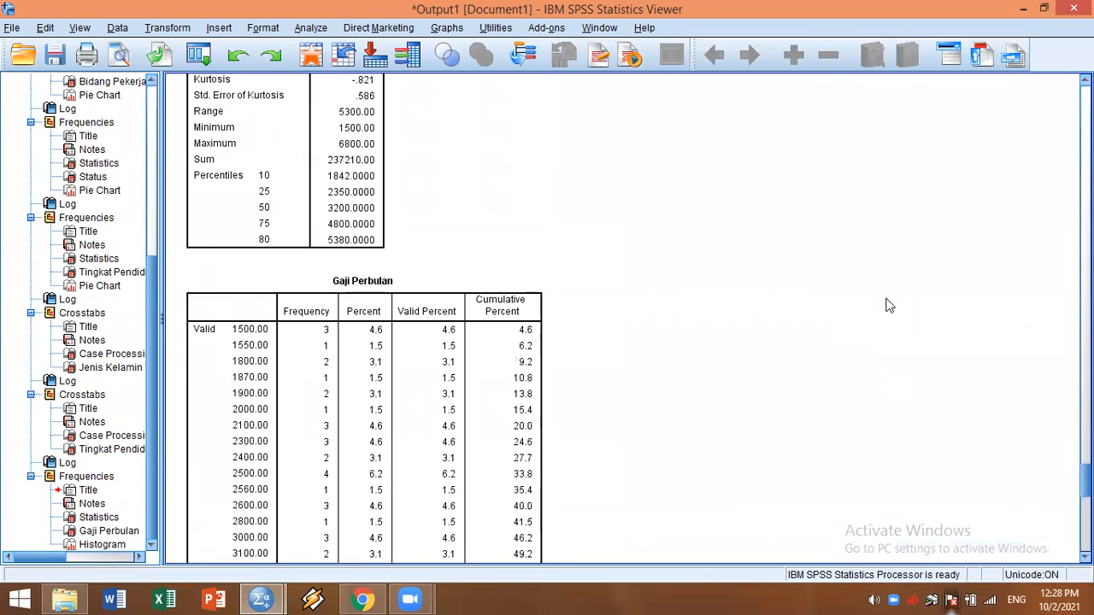
scroll(888, 306, up, 6)
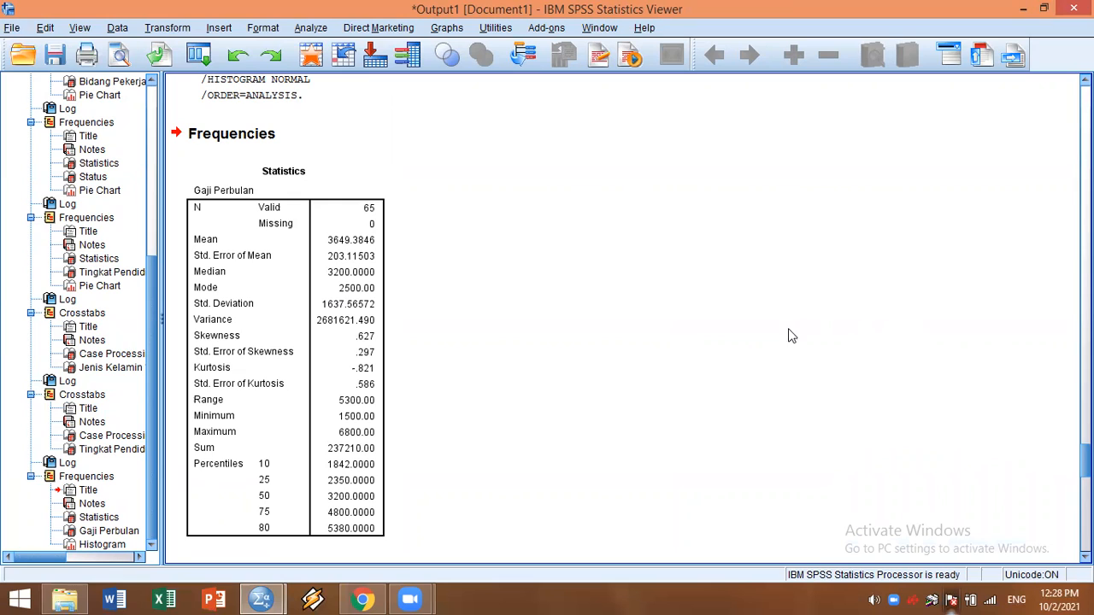
click(320, 202)
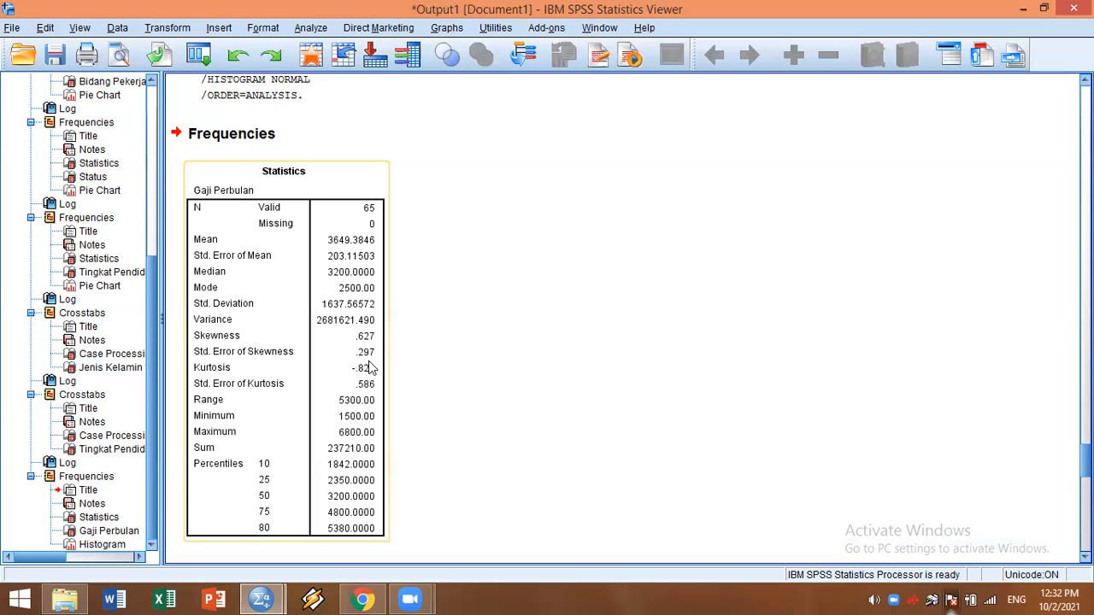
click(437, 332)
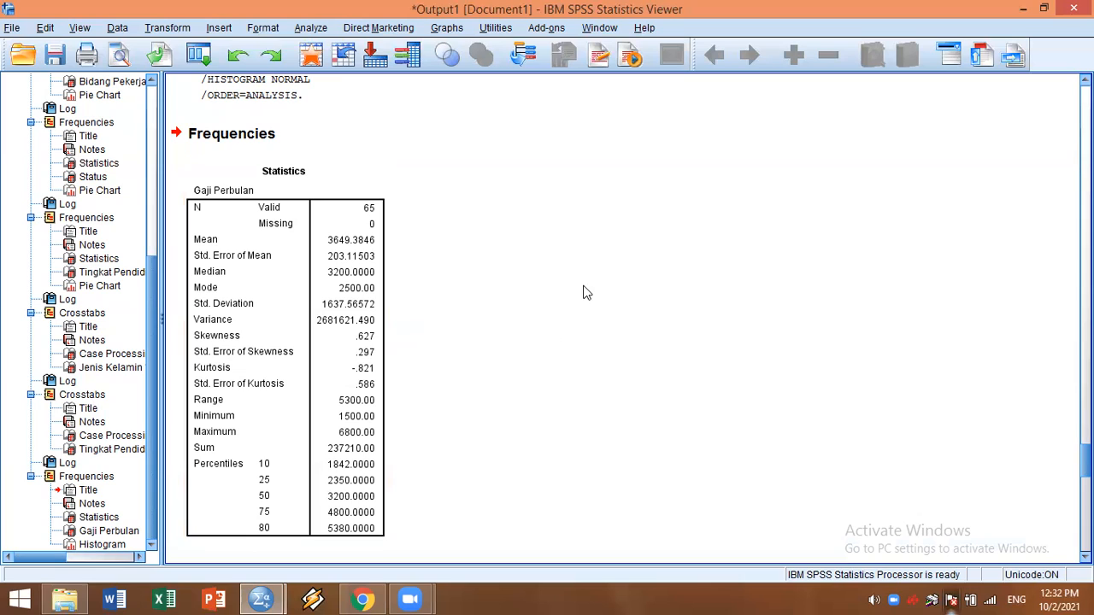
click(340, 329)
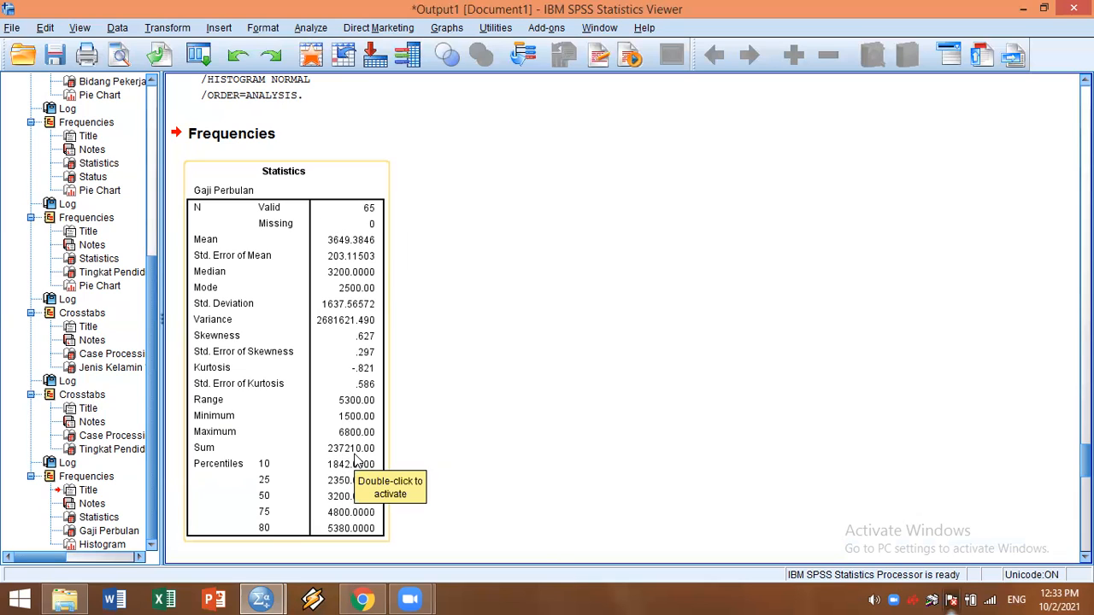
click(569, 424)
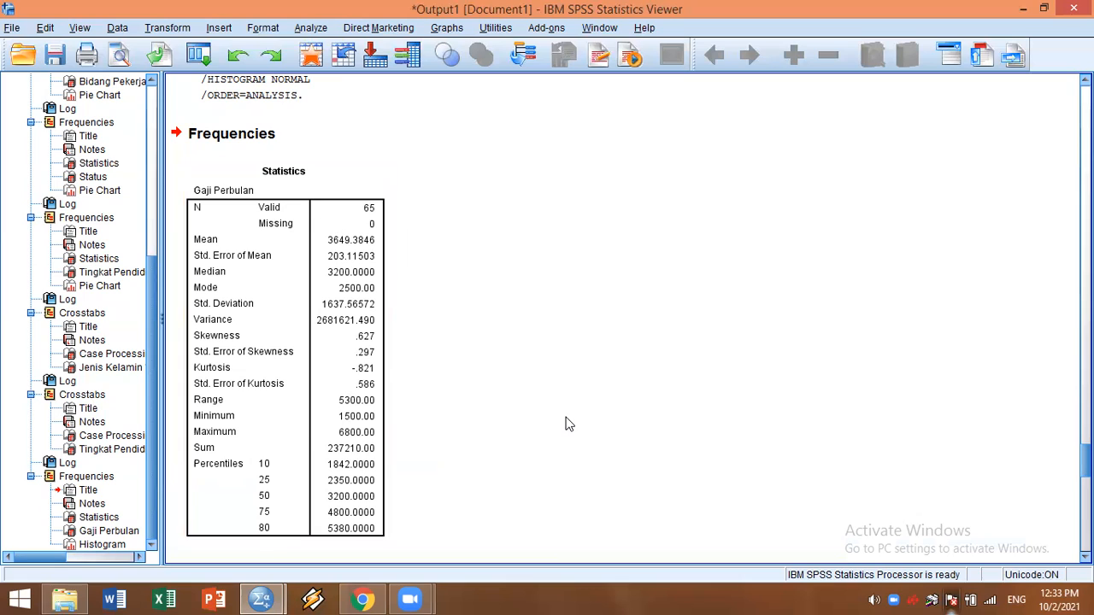
click(354, 472)
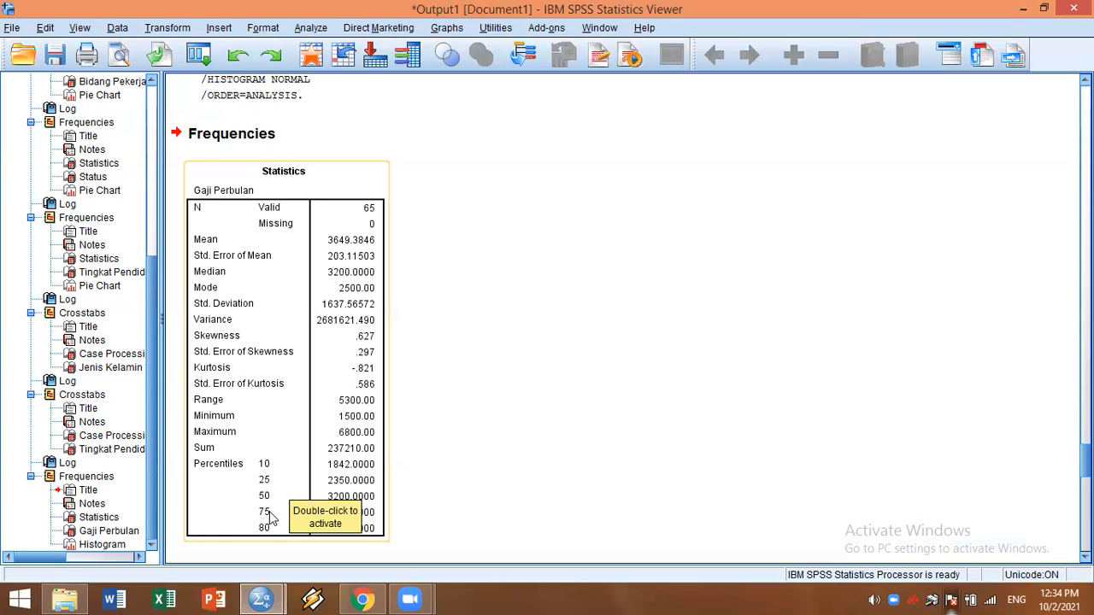
click(424, 501)
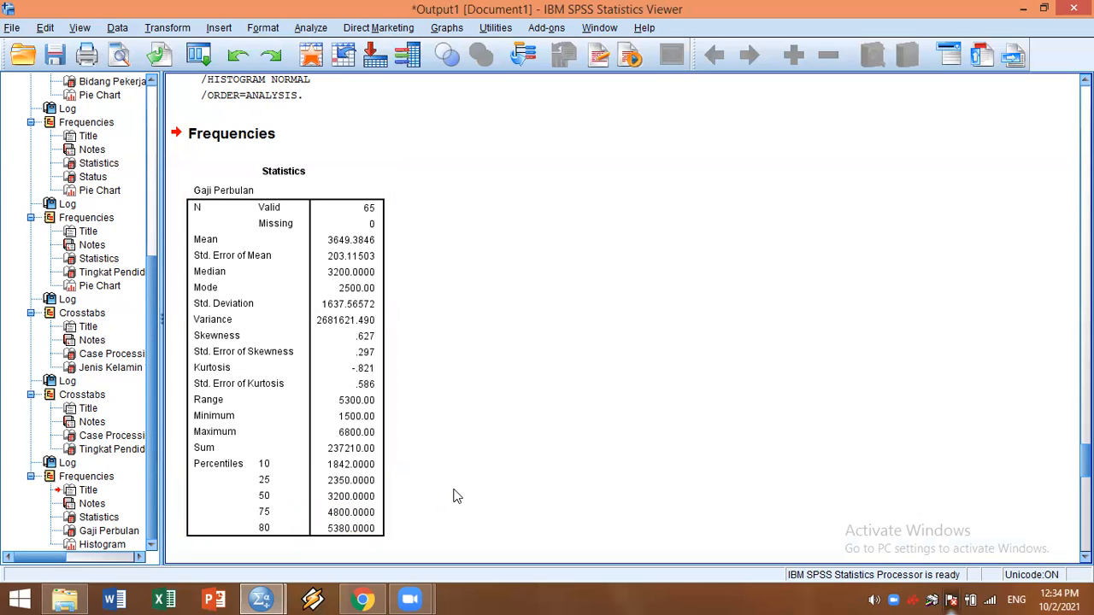
click(305, 534)
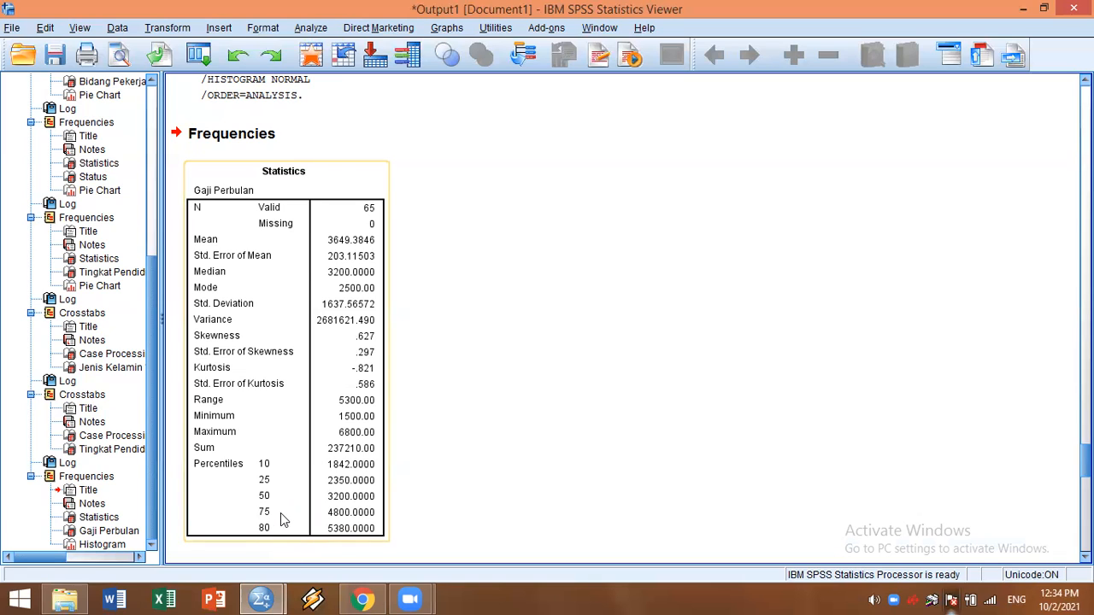
click(392, 517)
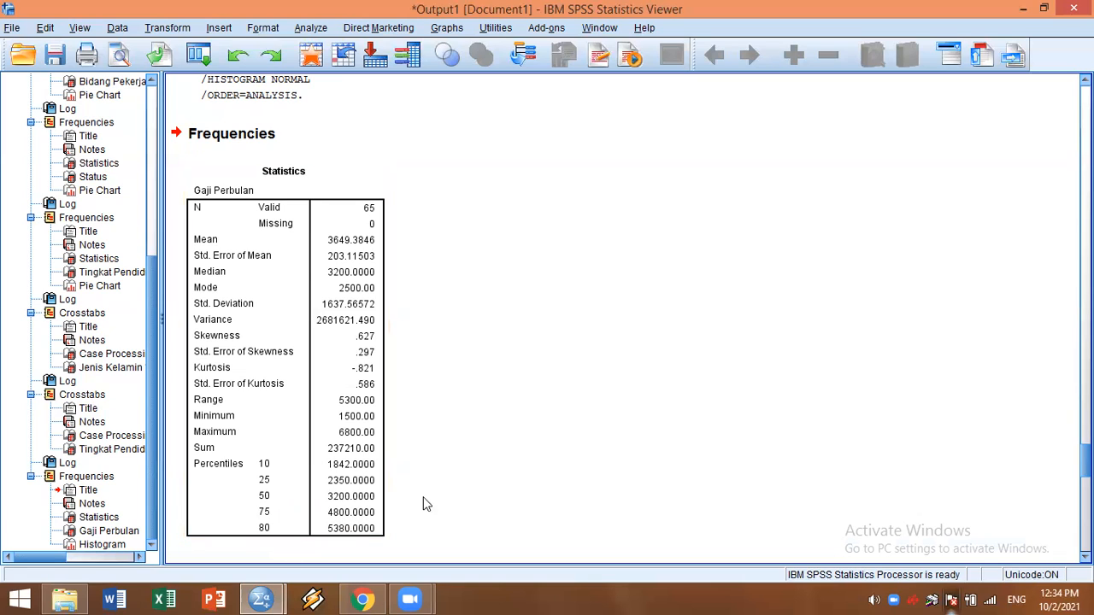